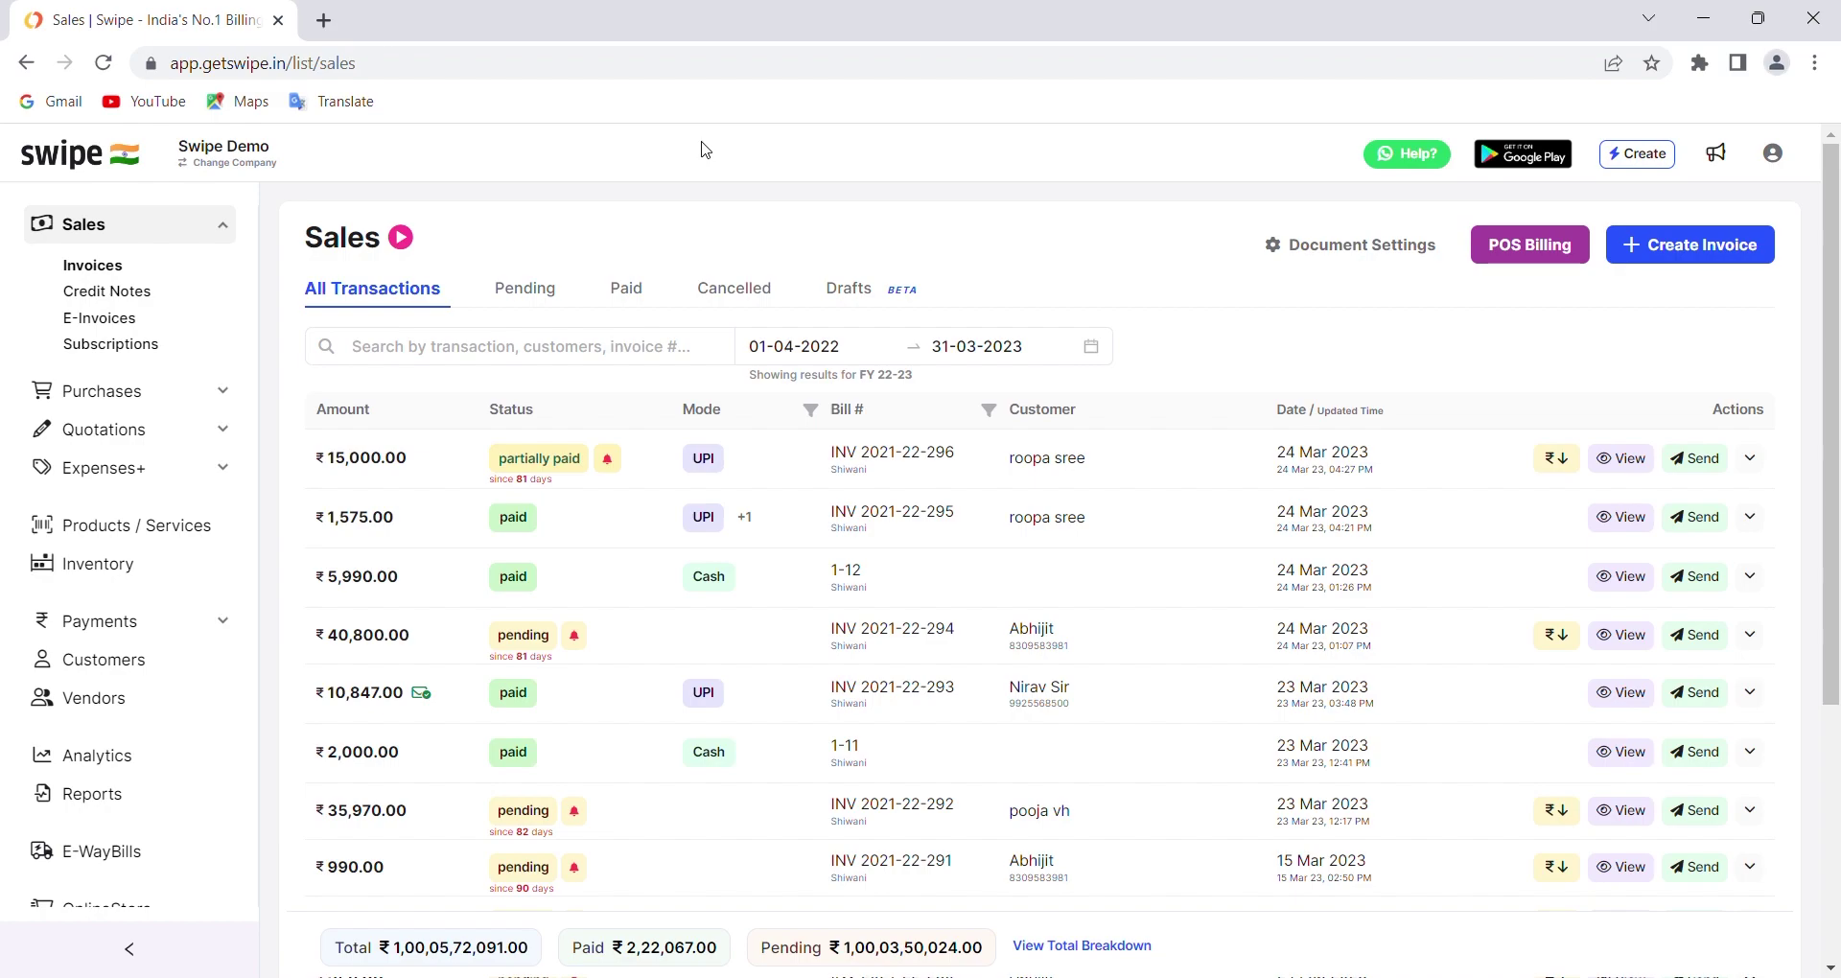
Step: Open a blank Add Item form from the Products / Services list, with Product as the item type
{"action": "left_click", "coordinate": [161, 525]}
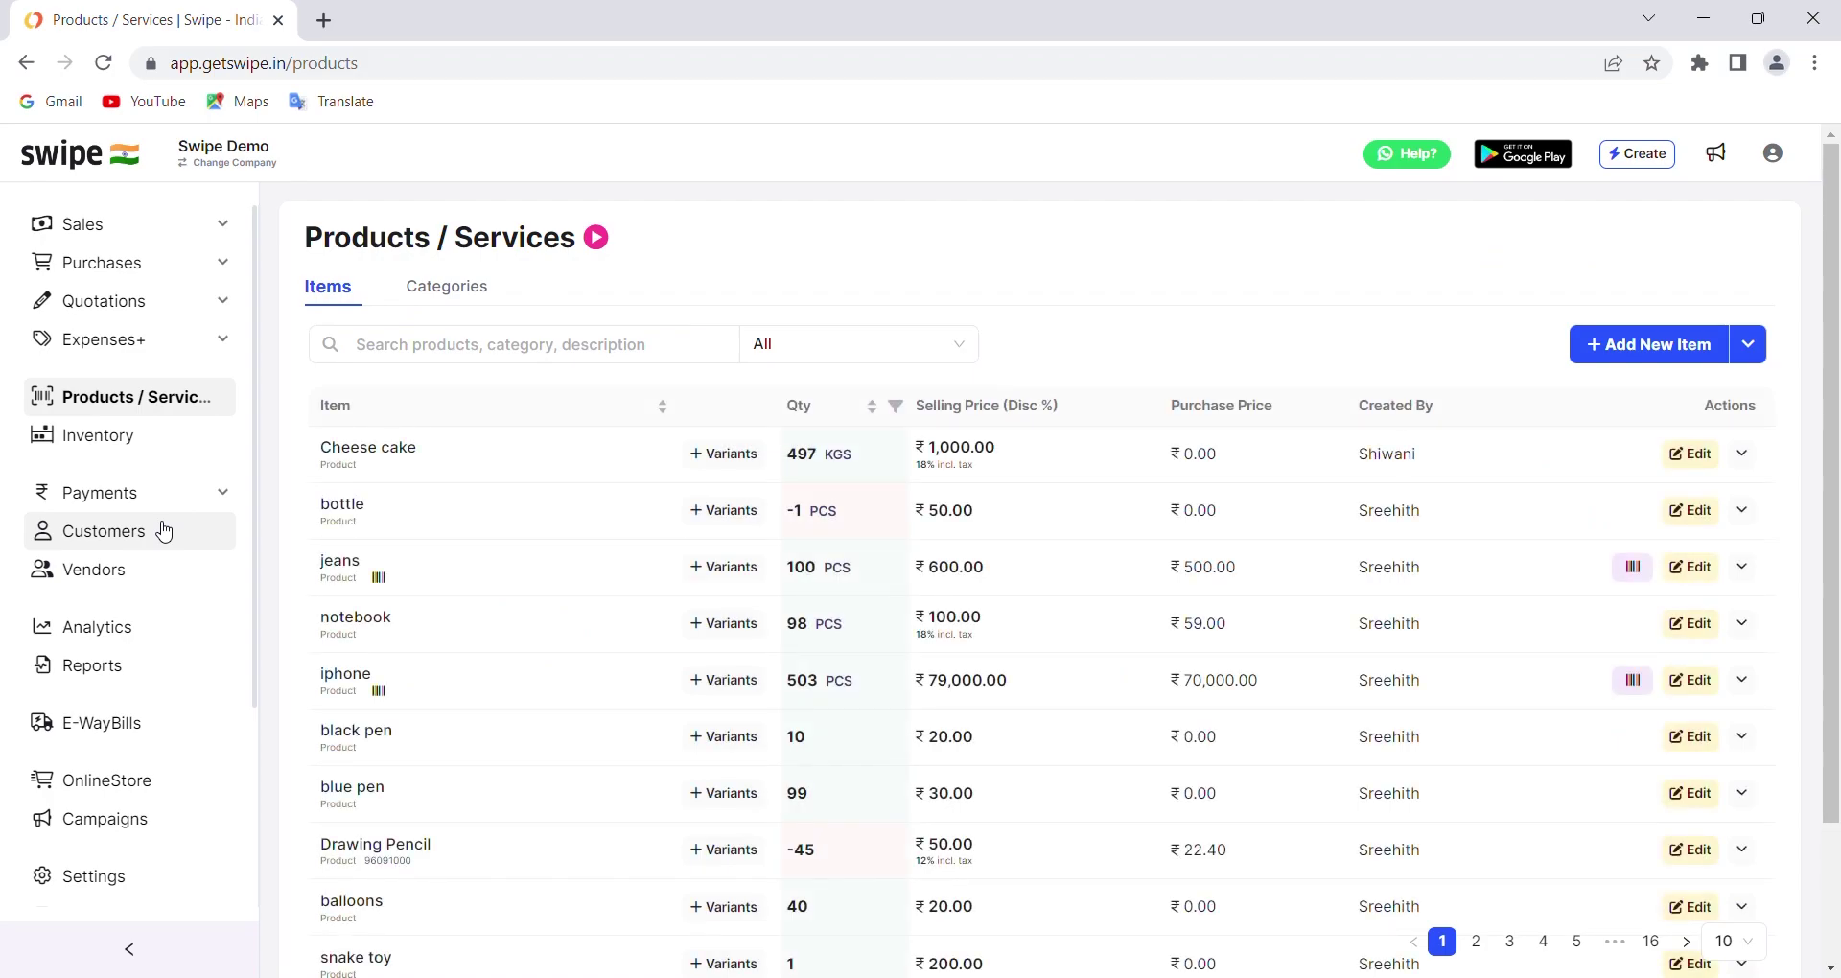
{"action": "left_click", "coordinate": [1650, 345]}
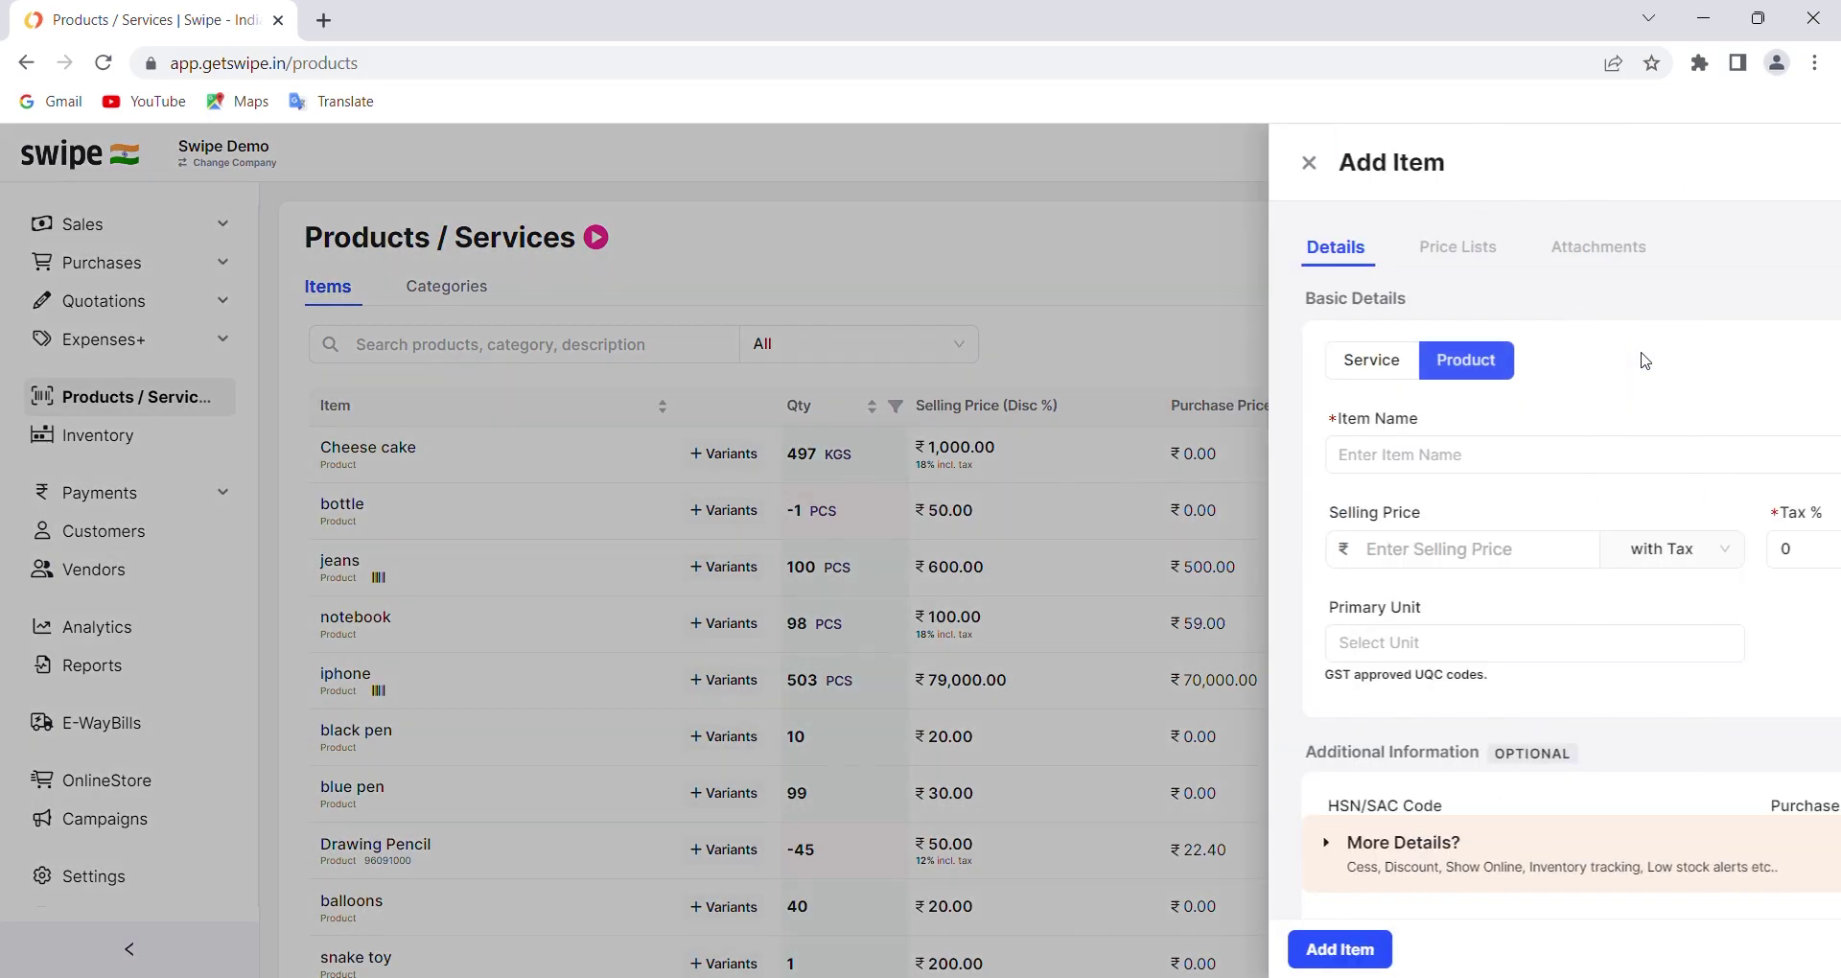
Step: Expand More Details in the Add Item form, check the Cess % field, then close without saving
{"action": "left_click", "coordinate": [1184, 467]}
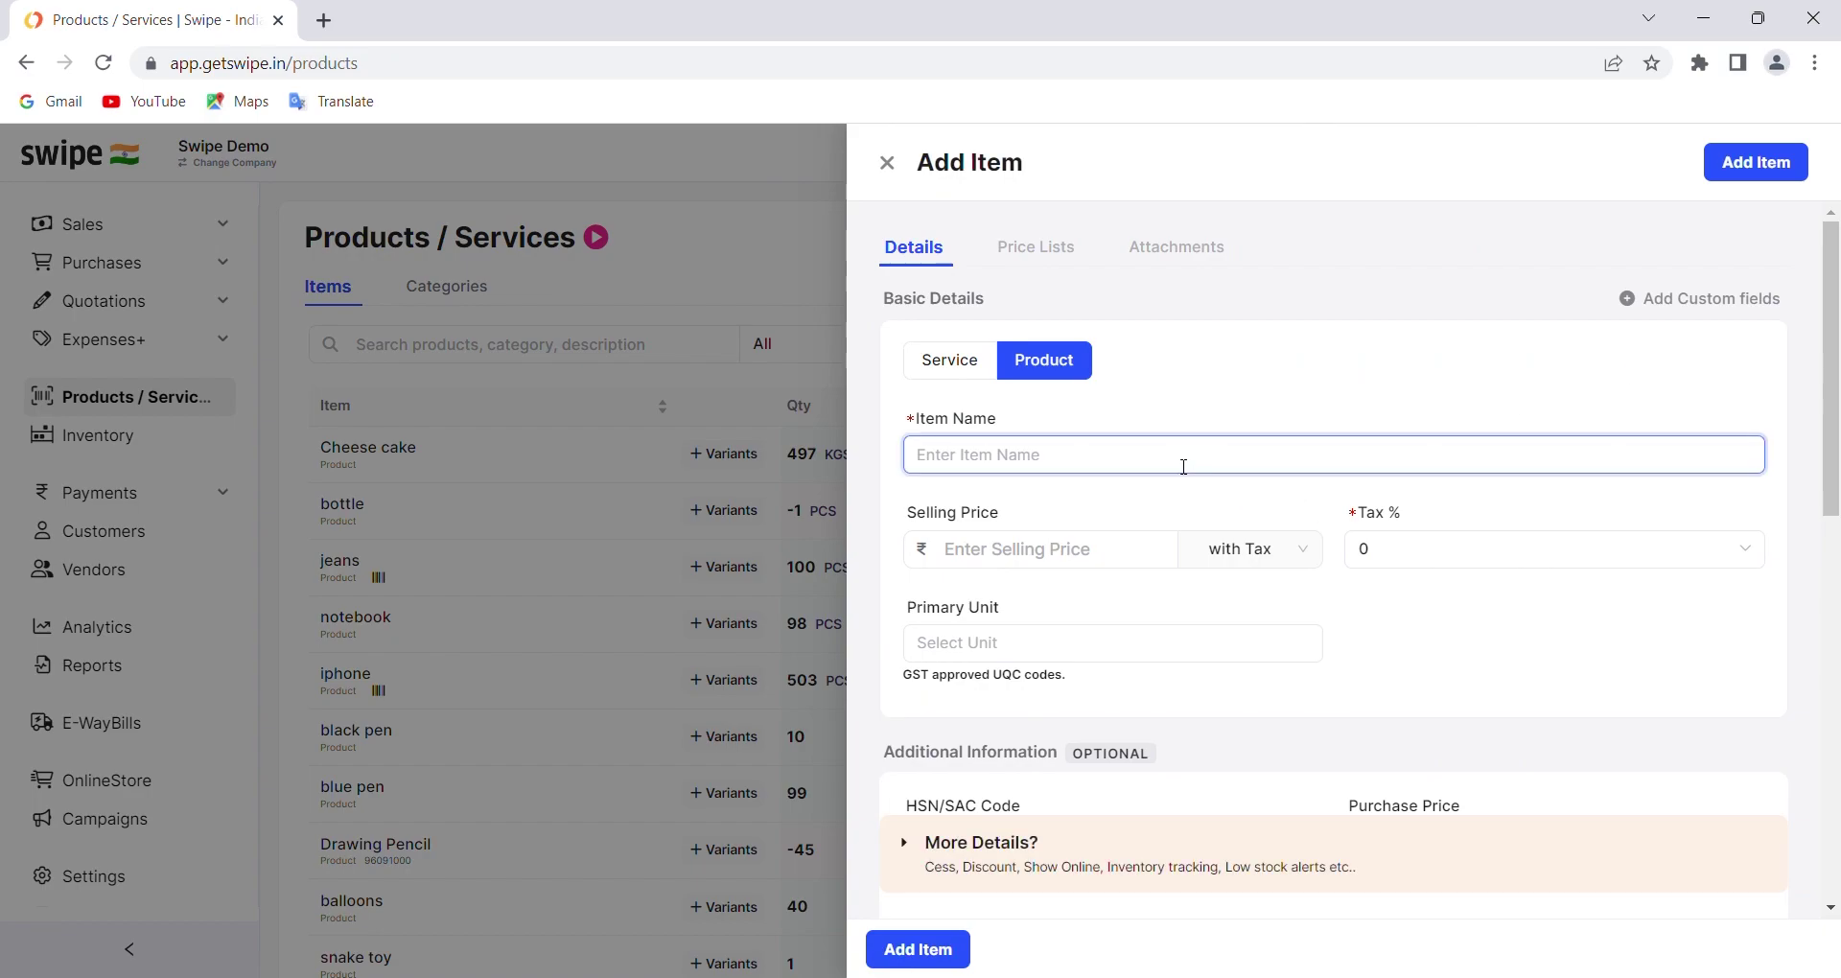
{"action": "scroll", "coordinate": [1185, 467], "scroll_direction": "down", "scroll_amount": 5}
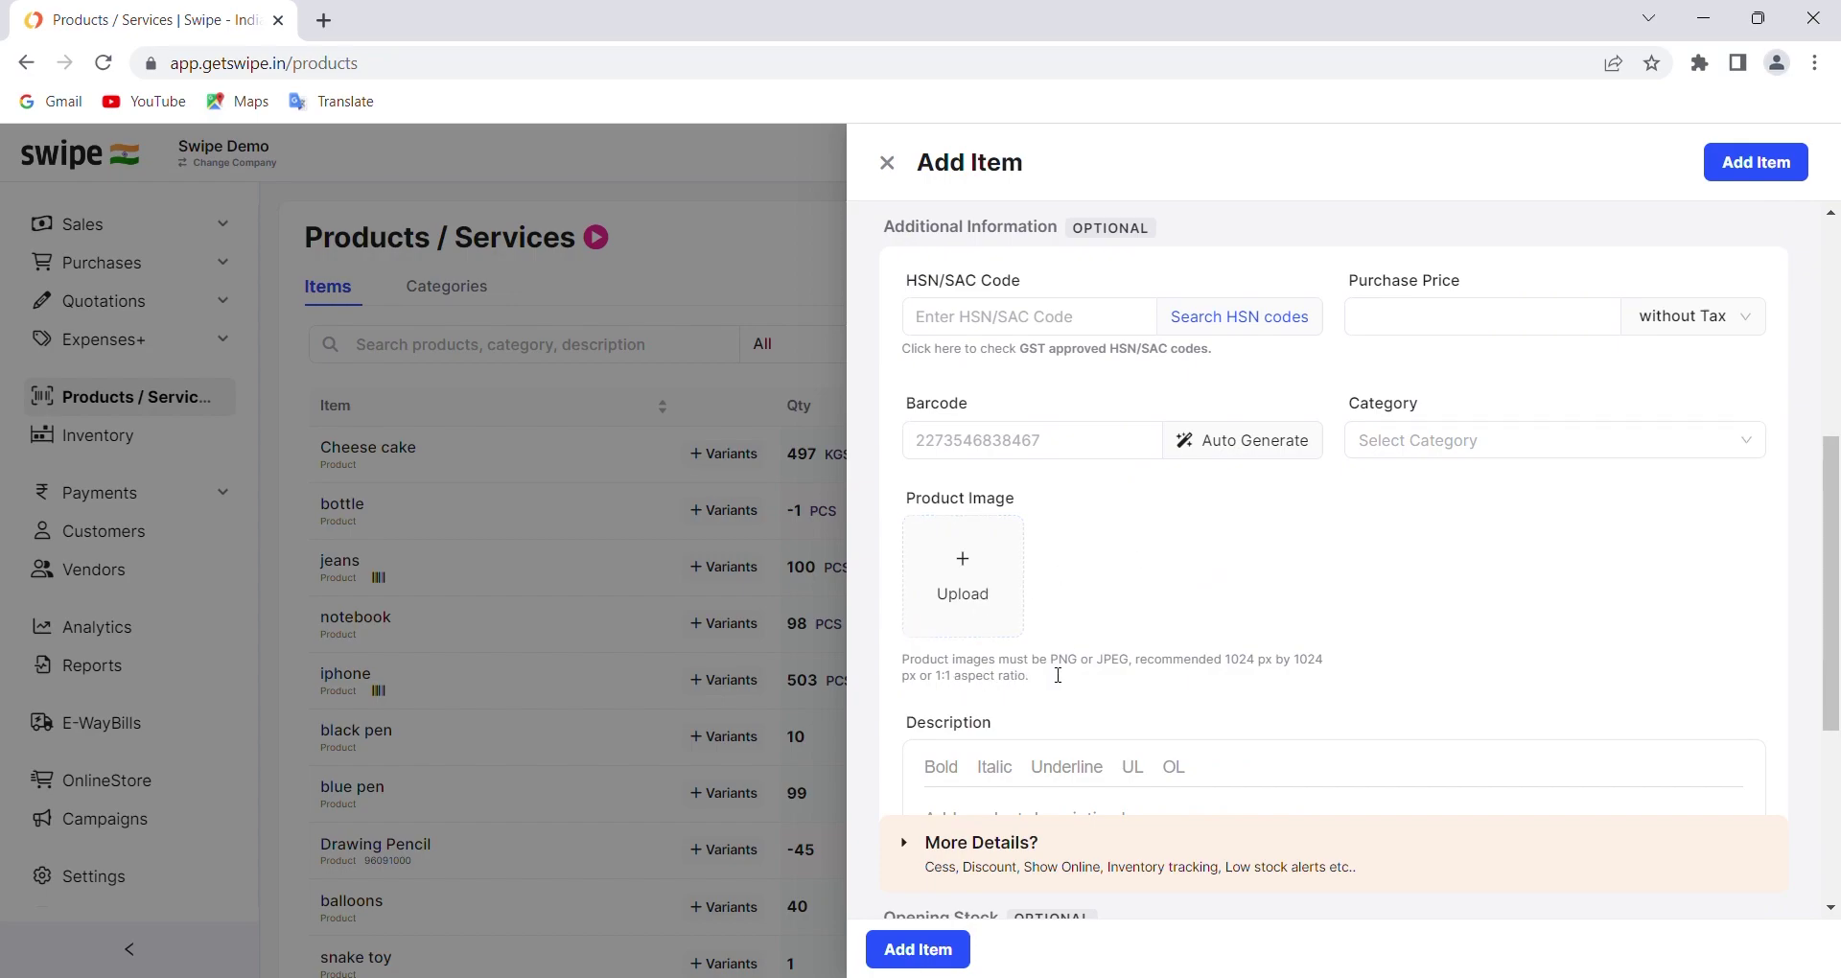
{"action": "scroll", "coordinate": [1206, 645], "scroll_direction": "down", "scroll_amount": 4}
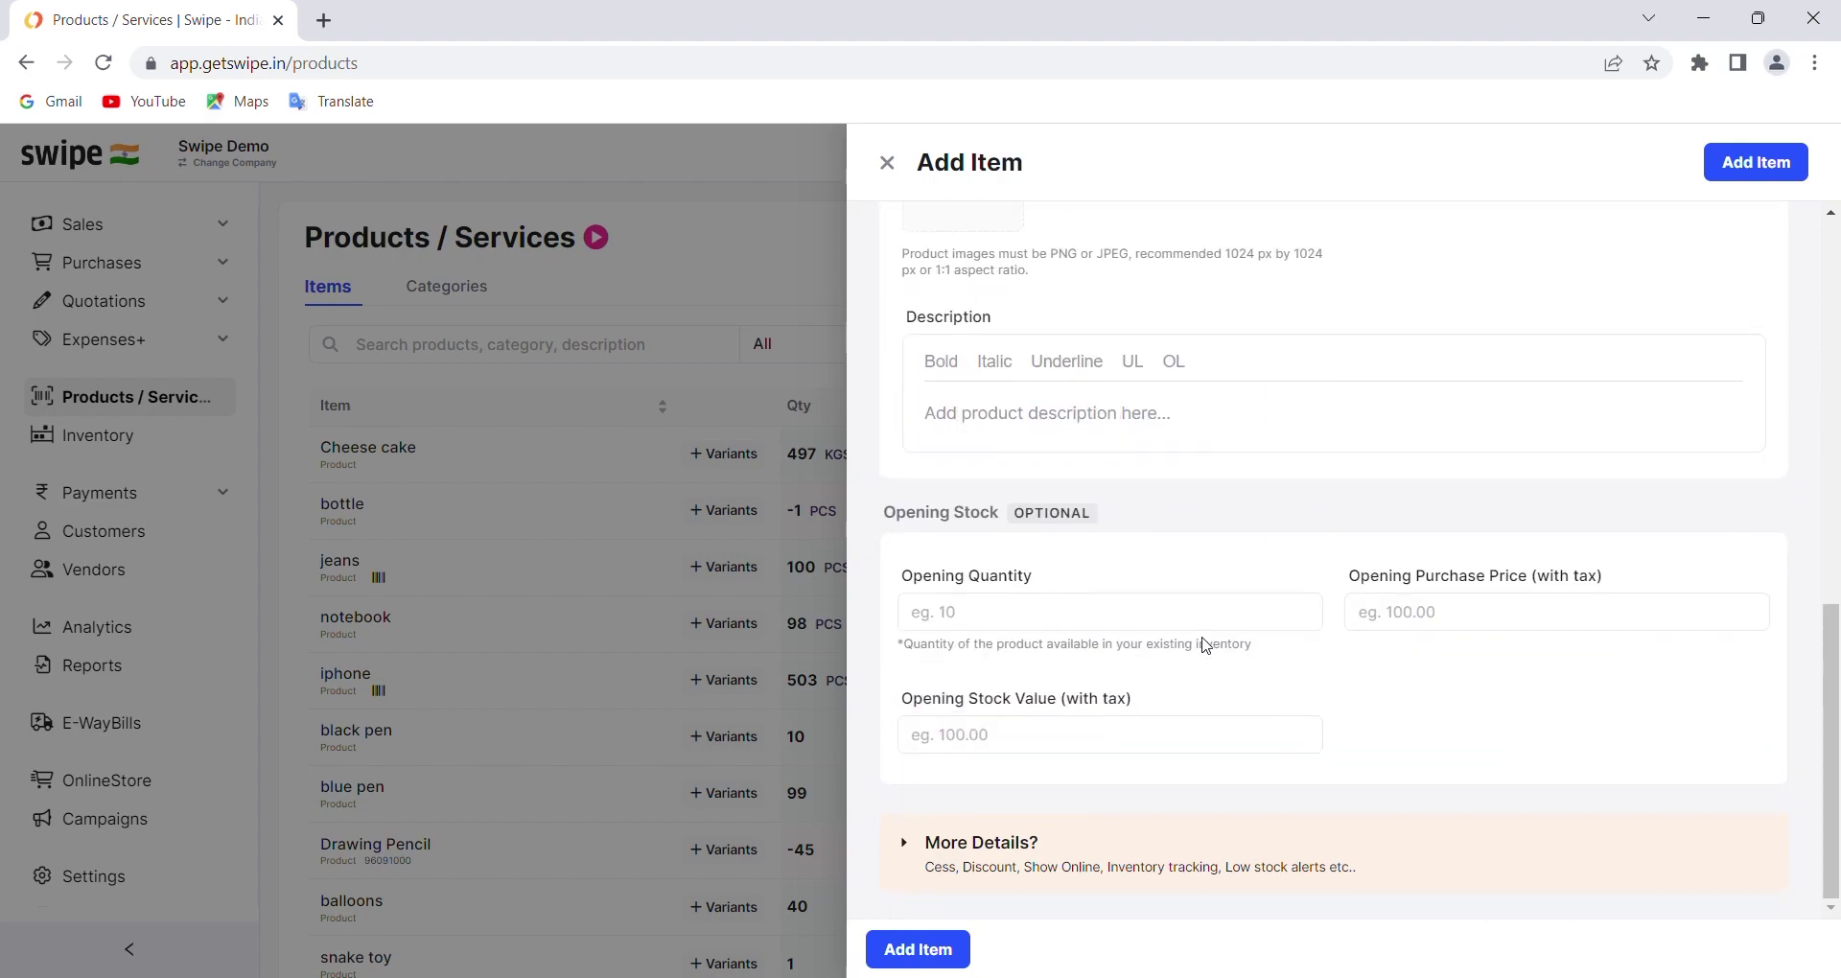
{"action": "left_click", "coordinate": [976, 851]}
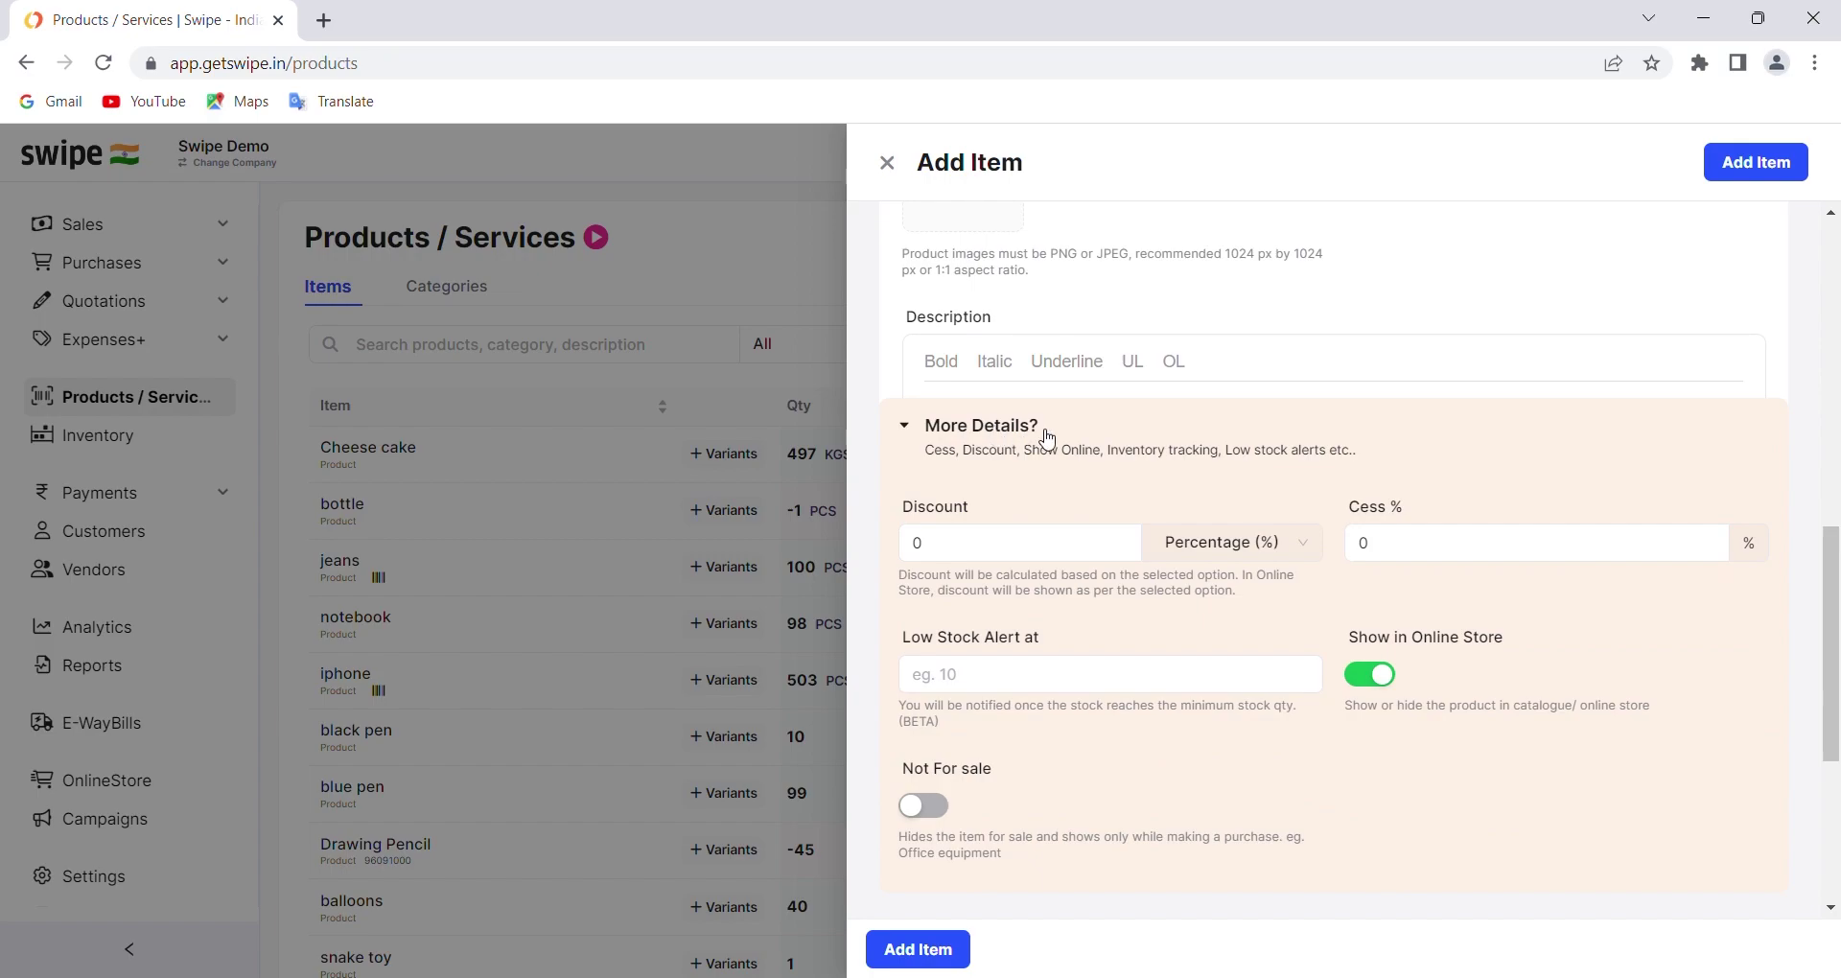
{"action": "left_click", "coordinate": [1462, 544]}
{"action": "left_click", "coordinate": [1434, 648]}
{"action": "left_click", "coordinate": [903, 174]}
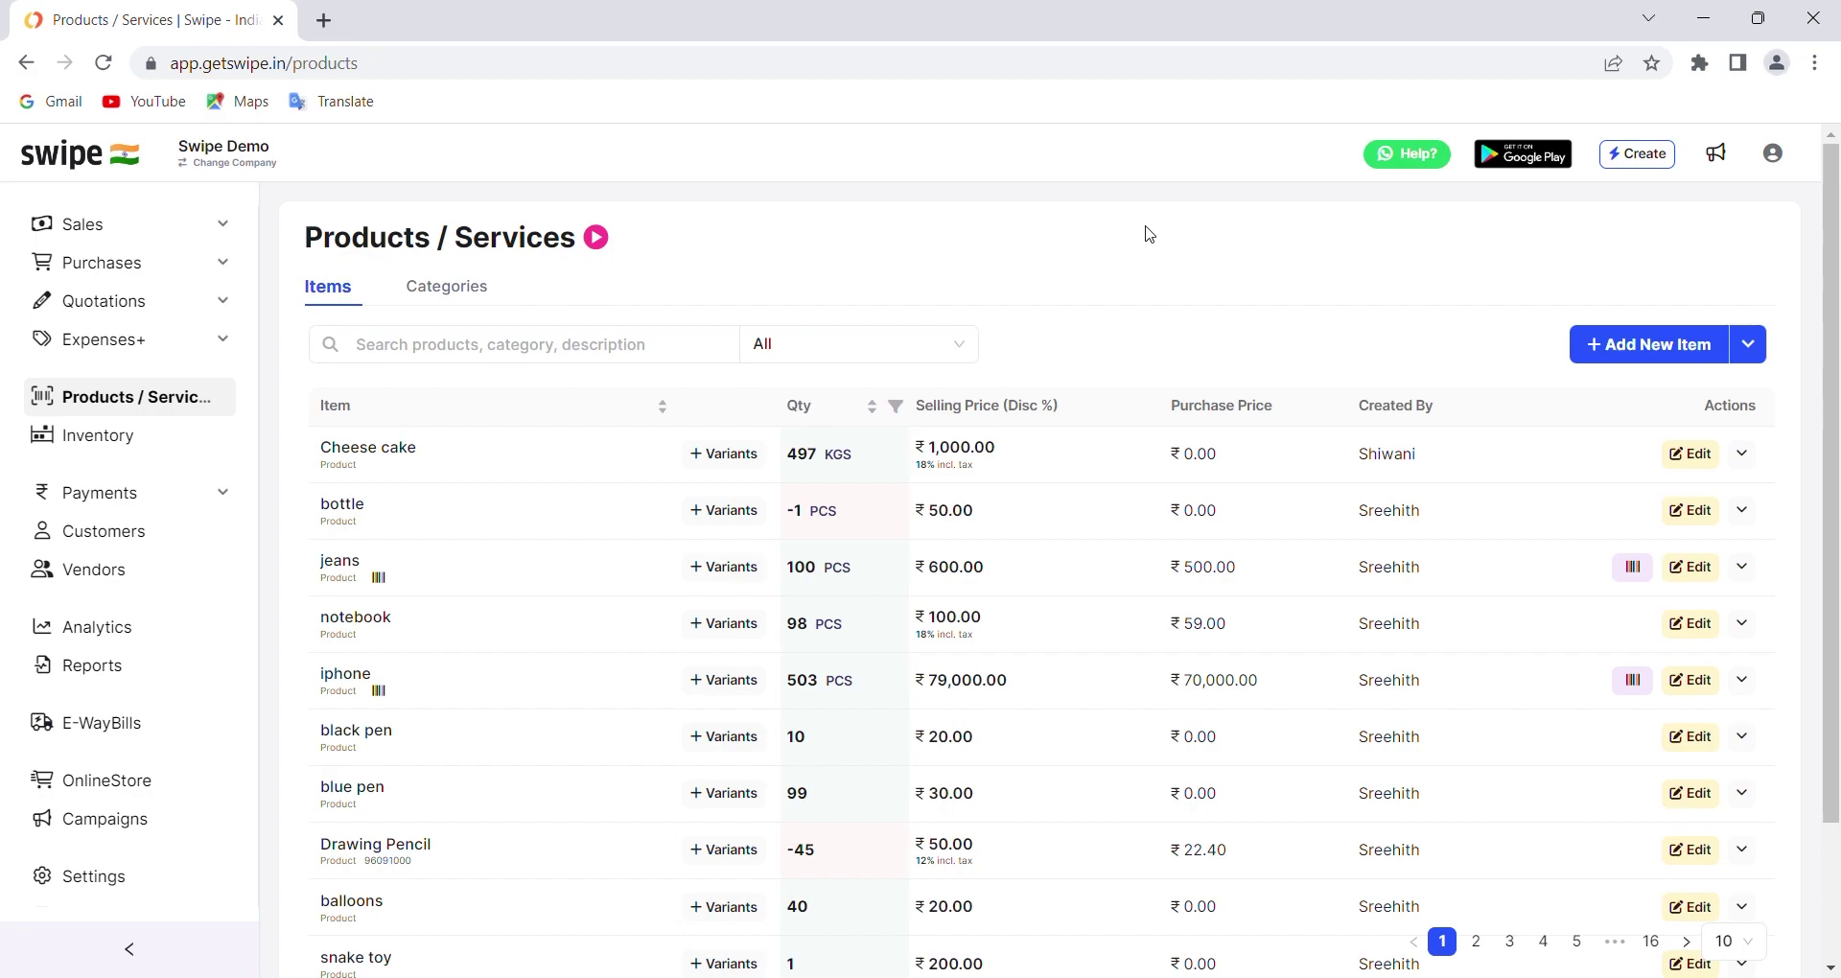
Step: From the OnlineStore orders page, open the Swipe Demo storefront via Visit Store
{"action": "left_click", "coordinate": [126, 787]}
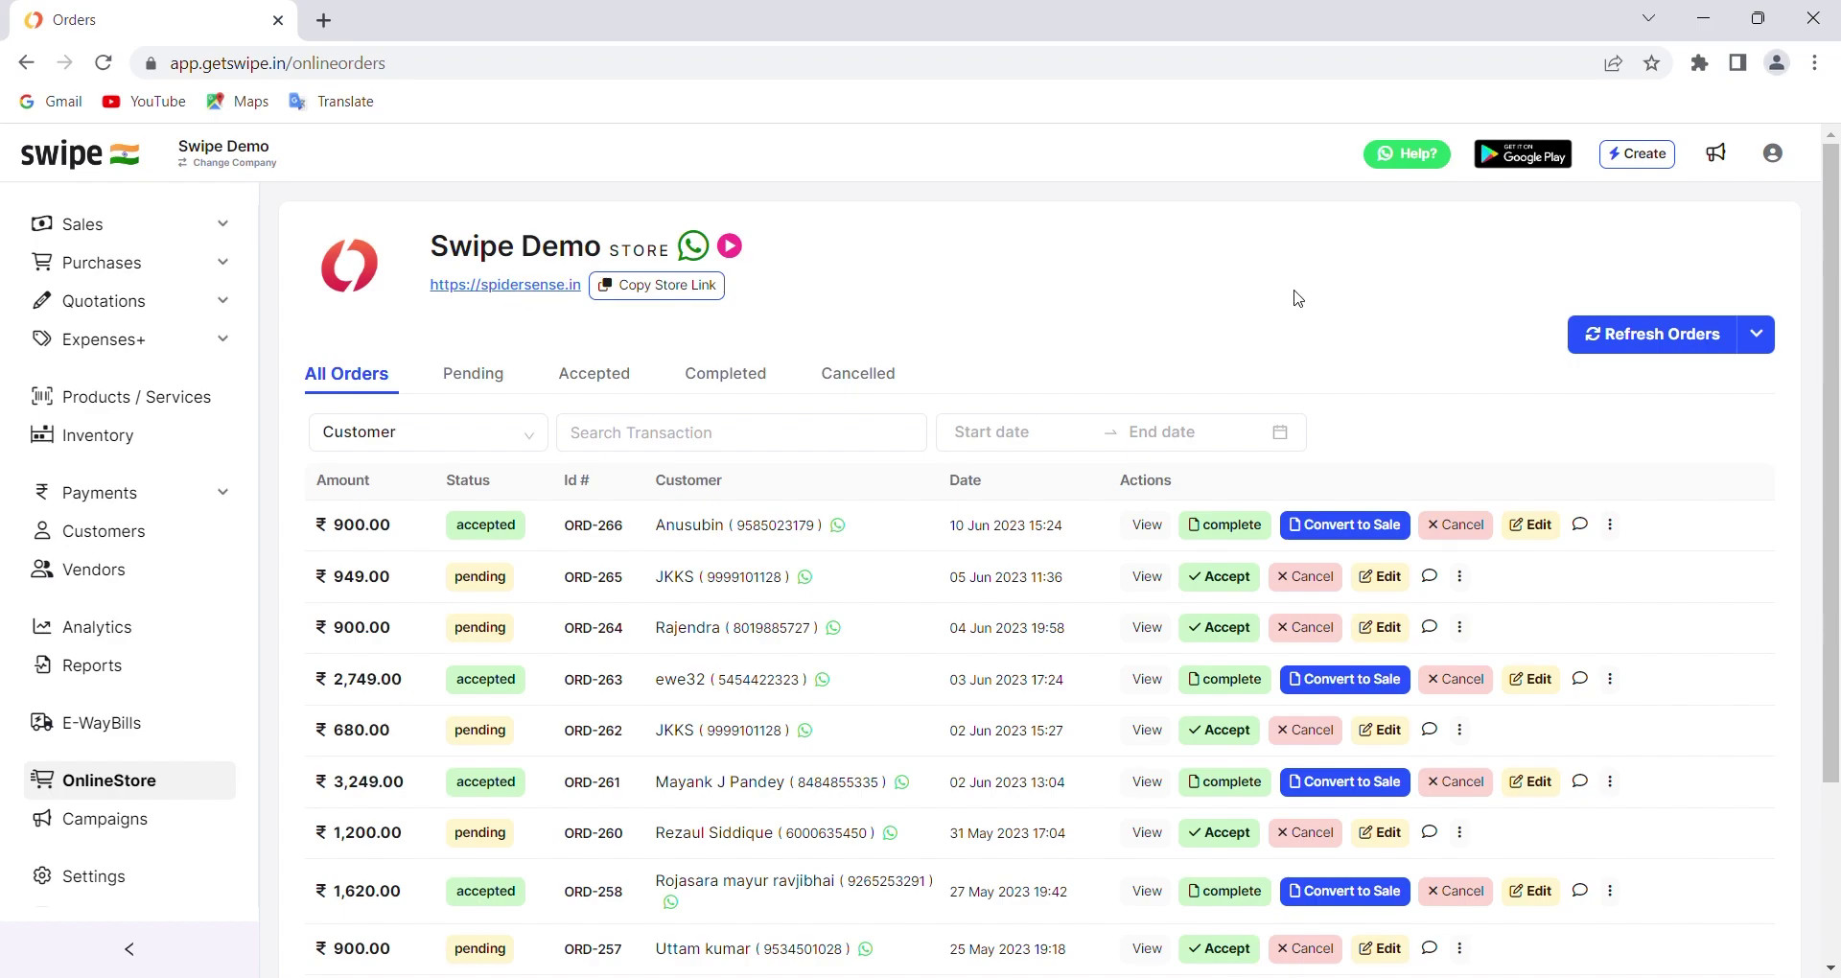
{"action": "left_click", "coordinate": [1762, 347]}
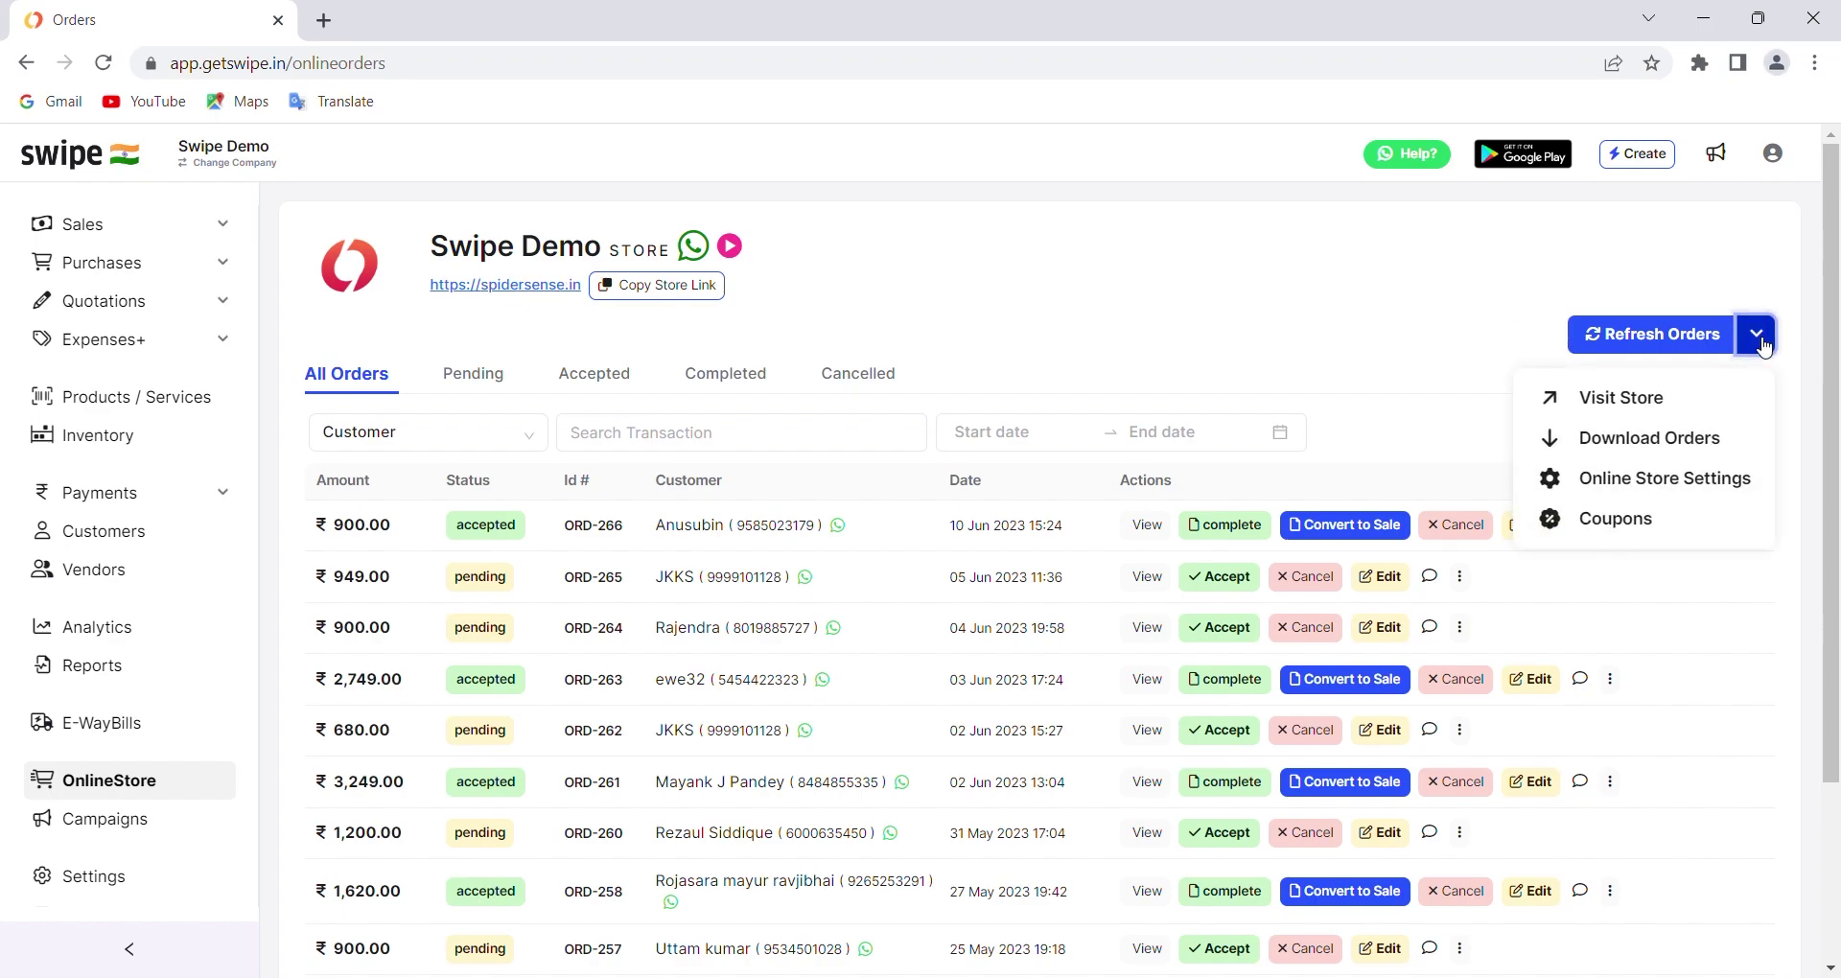
{"action": "left_click", "coordinate": [1643, 404]}
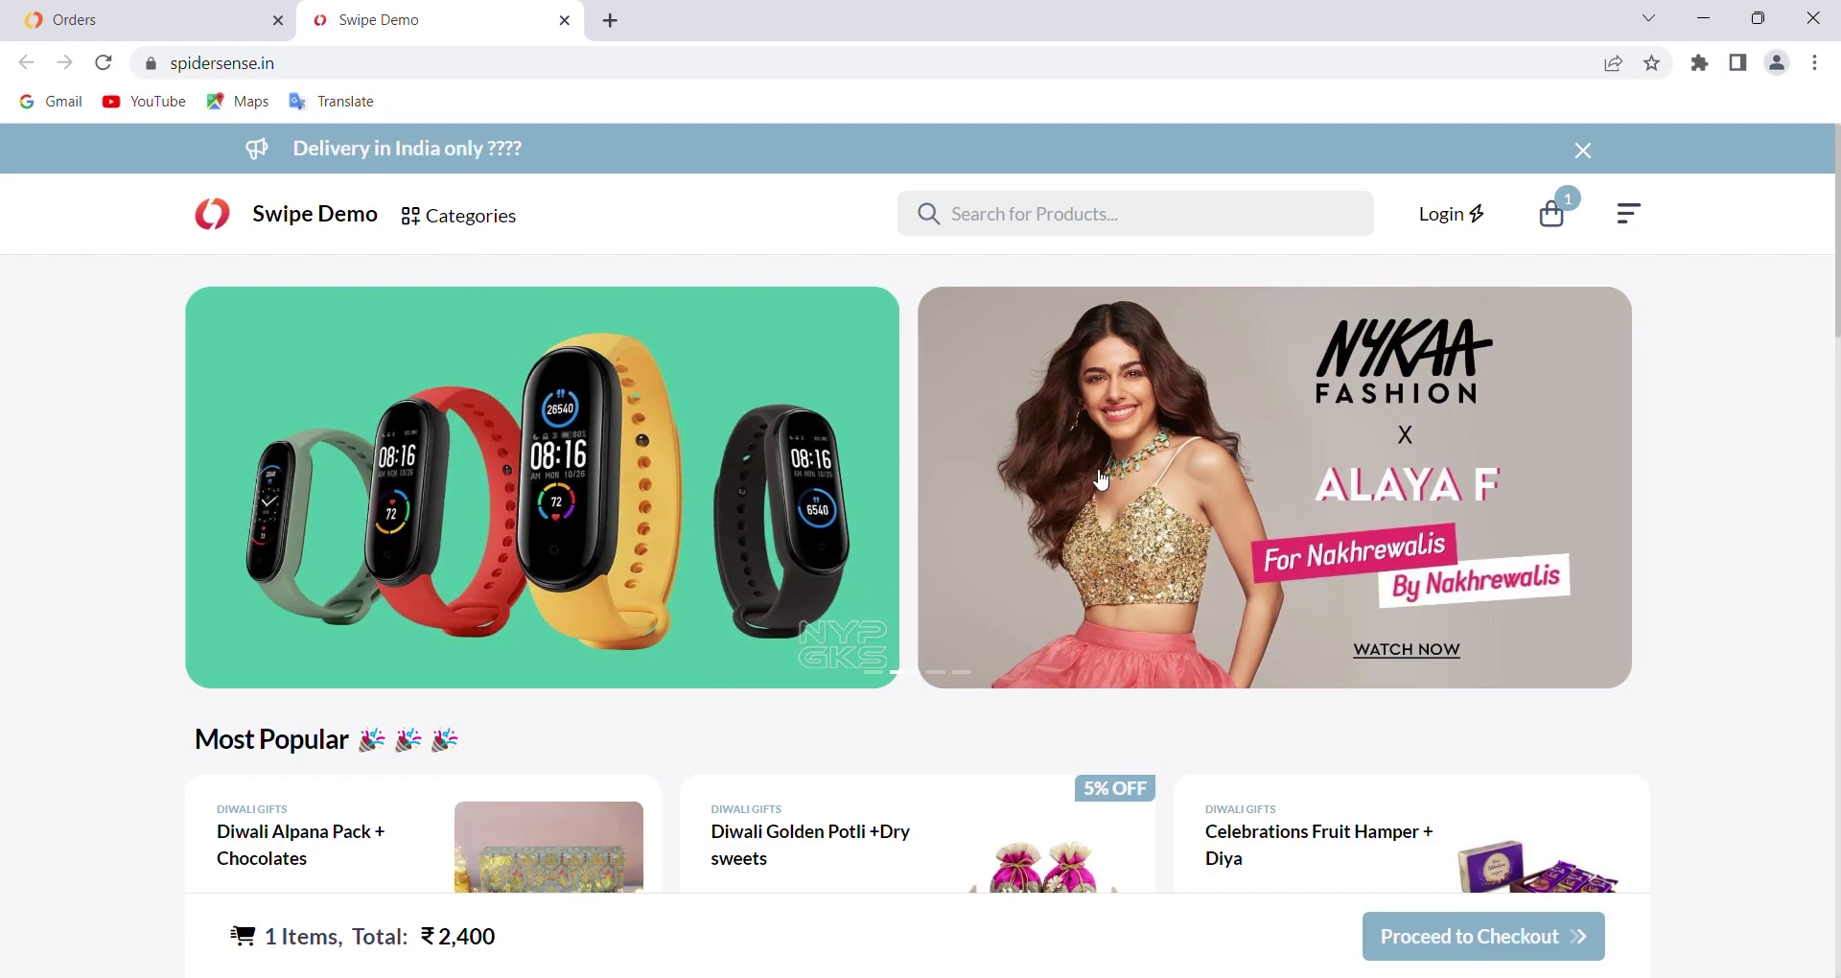
Step: Set Diwali Alpana Pack to 3 and add Diwali Golden Potli +Dry sweets, totalling ₹4,549
{"action": "scroll", "coordinate": [753, 485], "scroll_direction": "down", "scroll_amount": 3}
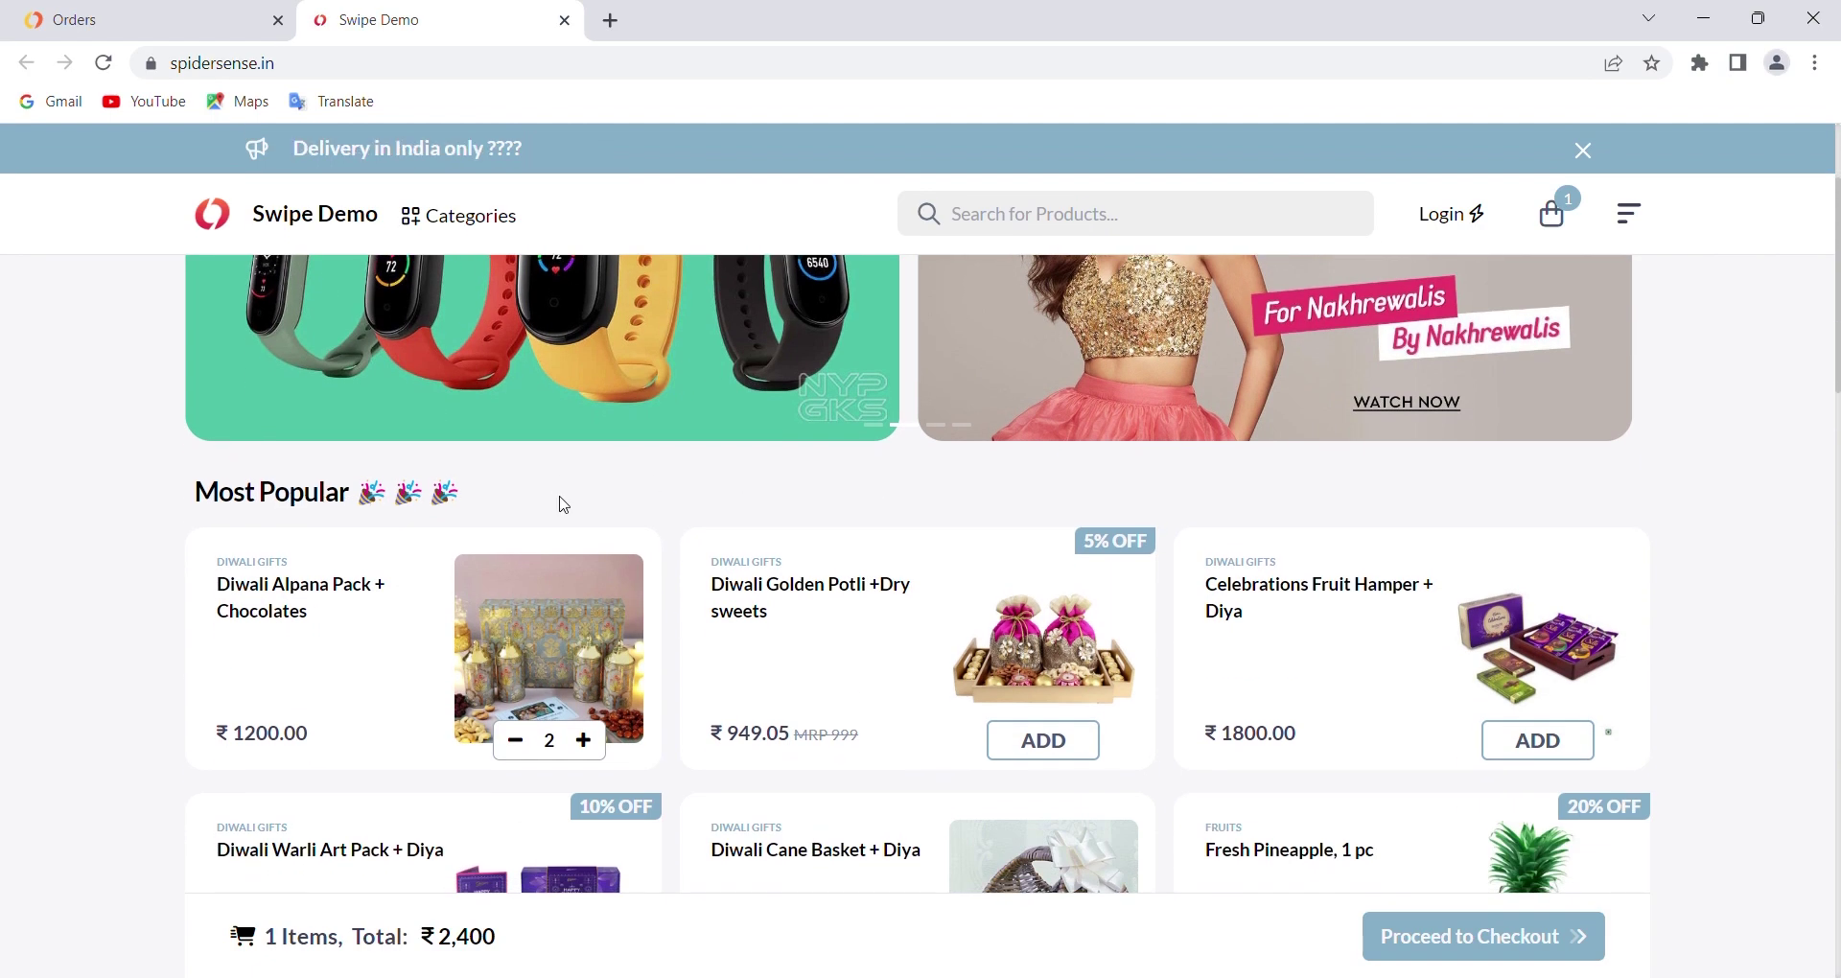
{"action": "scroll", "coordinate": [564, 506], "scroll_direction": "down", "scroll_amount": 4}
{"action": "scroll", "coordinate": [565, 505], "scroll_direction": "down", "scroll_amount": 2}
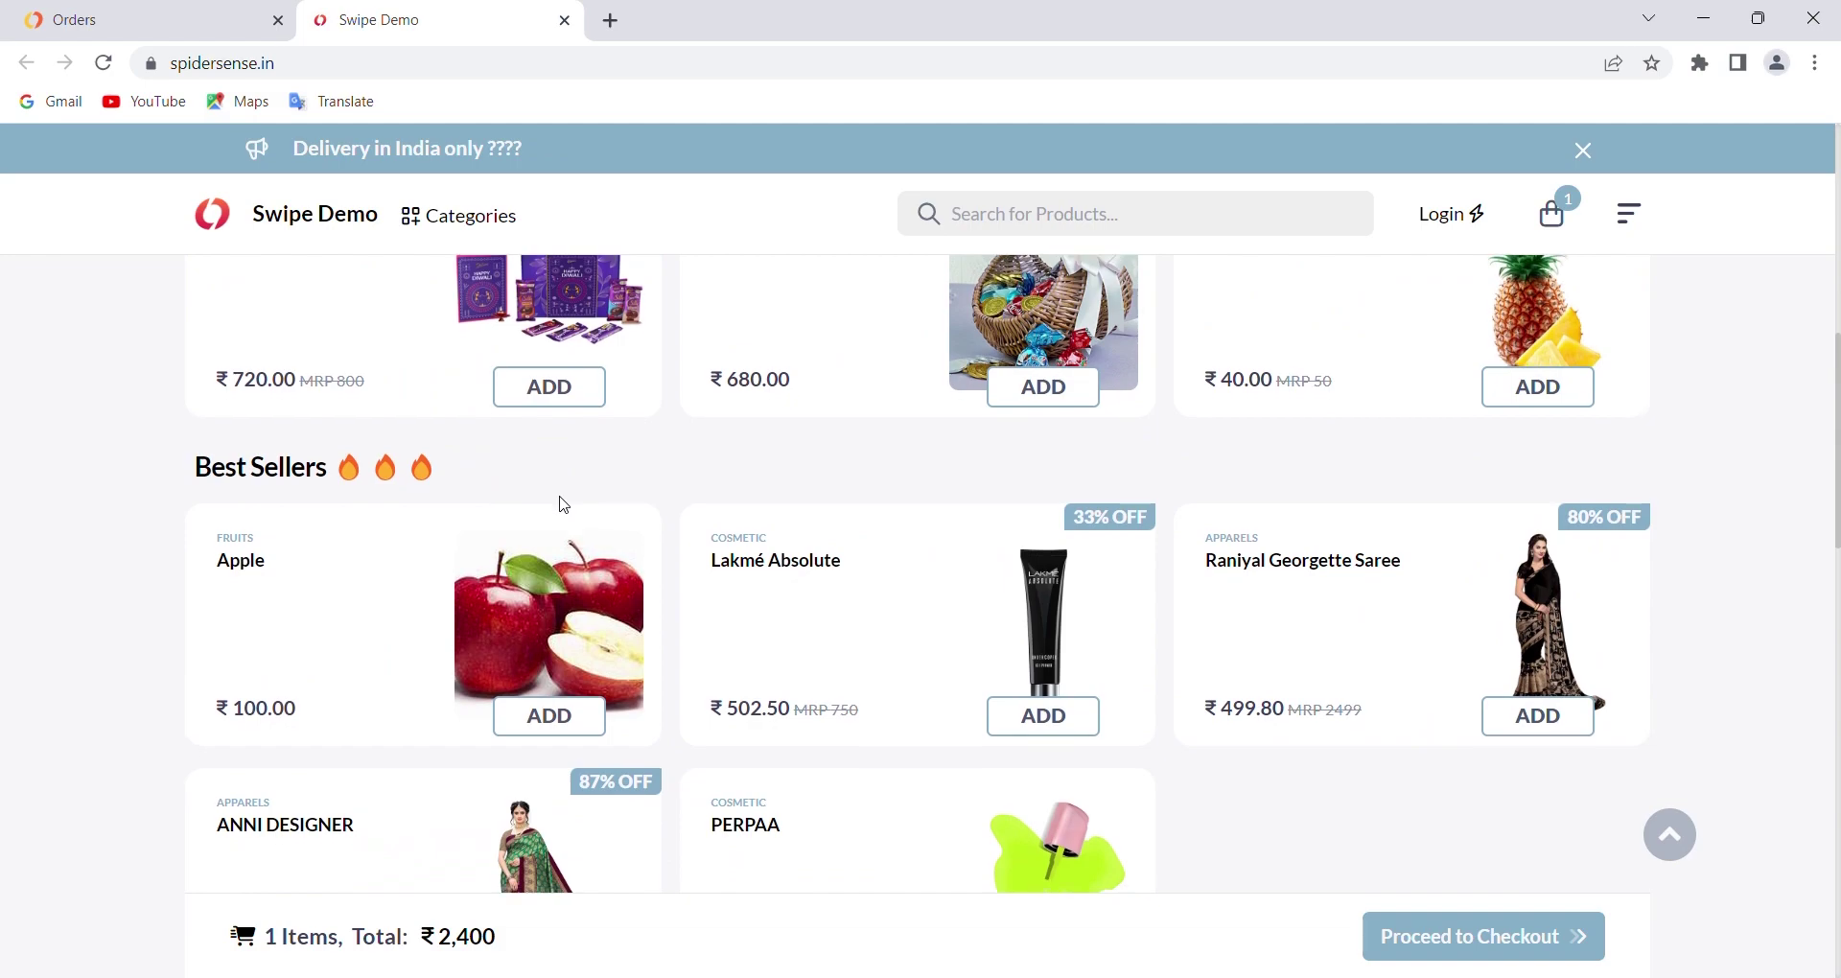
{"action": "scroll", "coordinate": [670, 459], "scroll_direction": "down", "scroll_amount": 5}
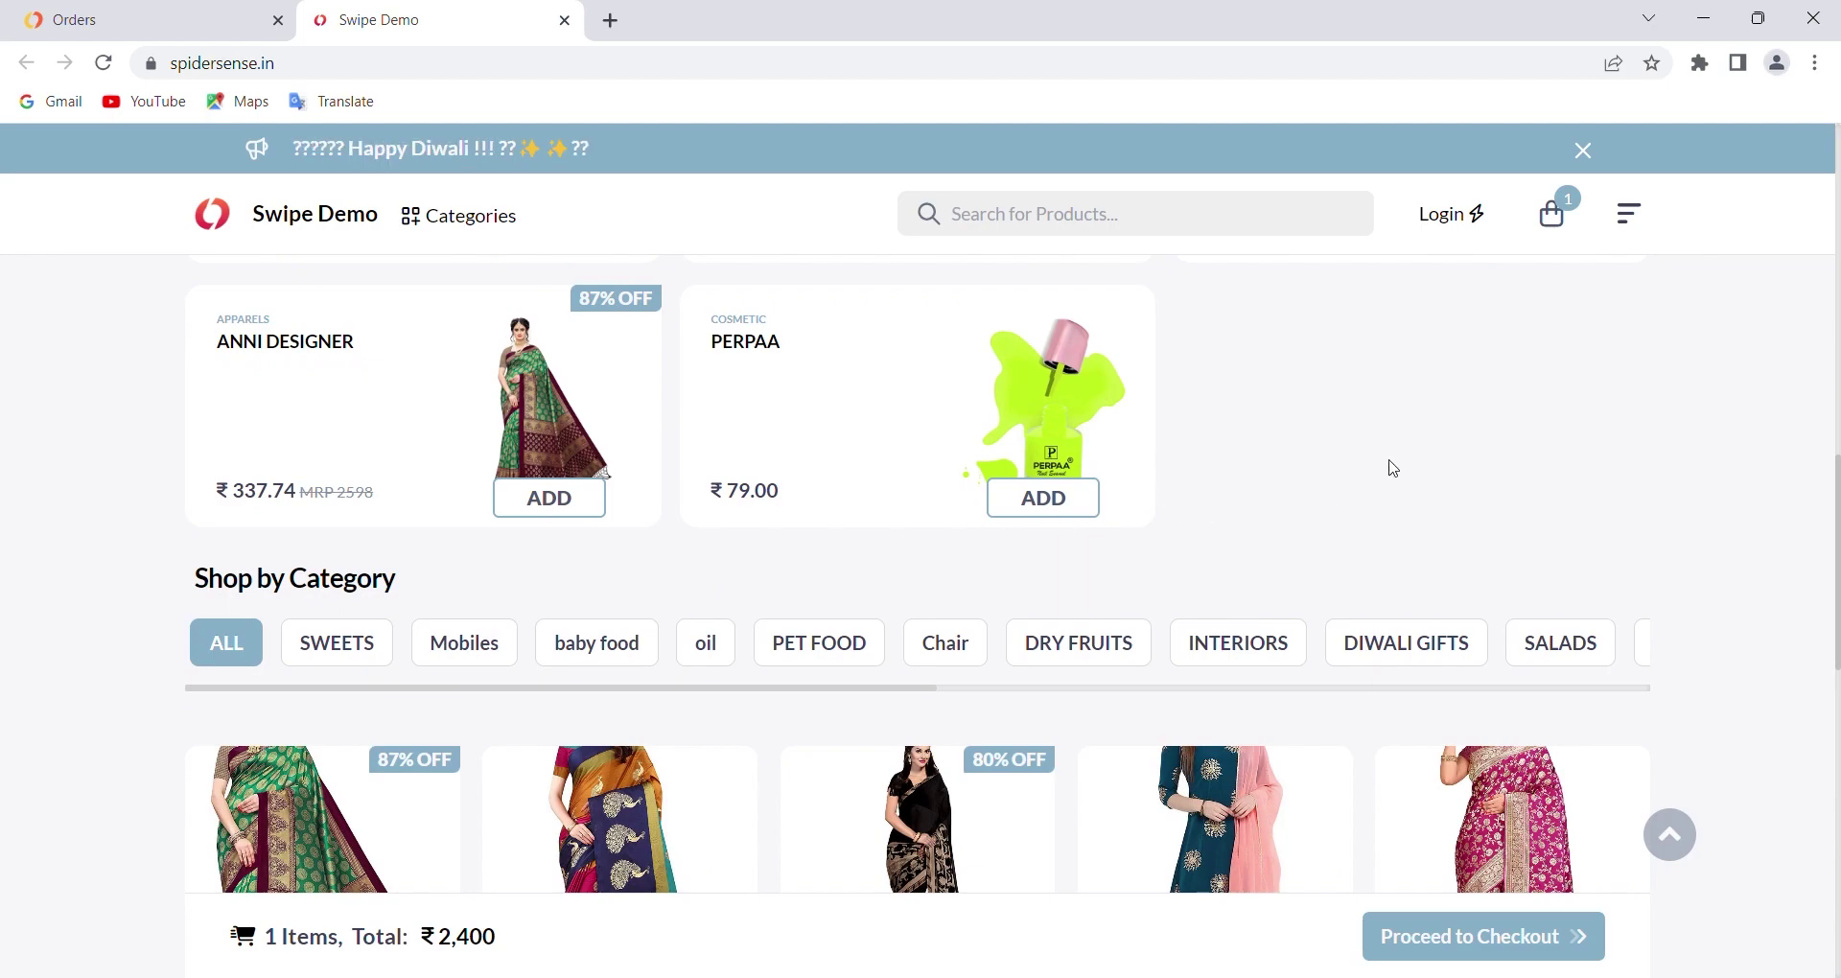
{"action": "scroll", "coordinate": [1395, 469], "scroll_direction": "up", "scroll_amount": 4}
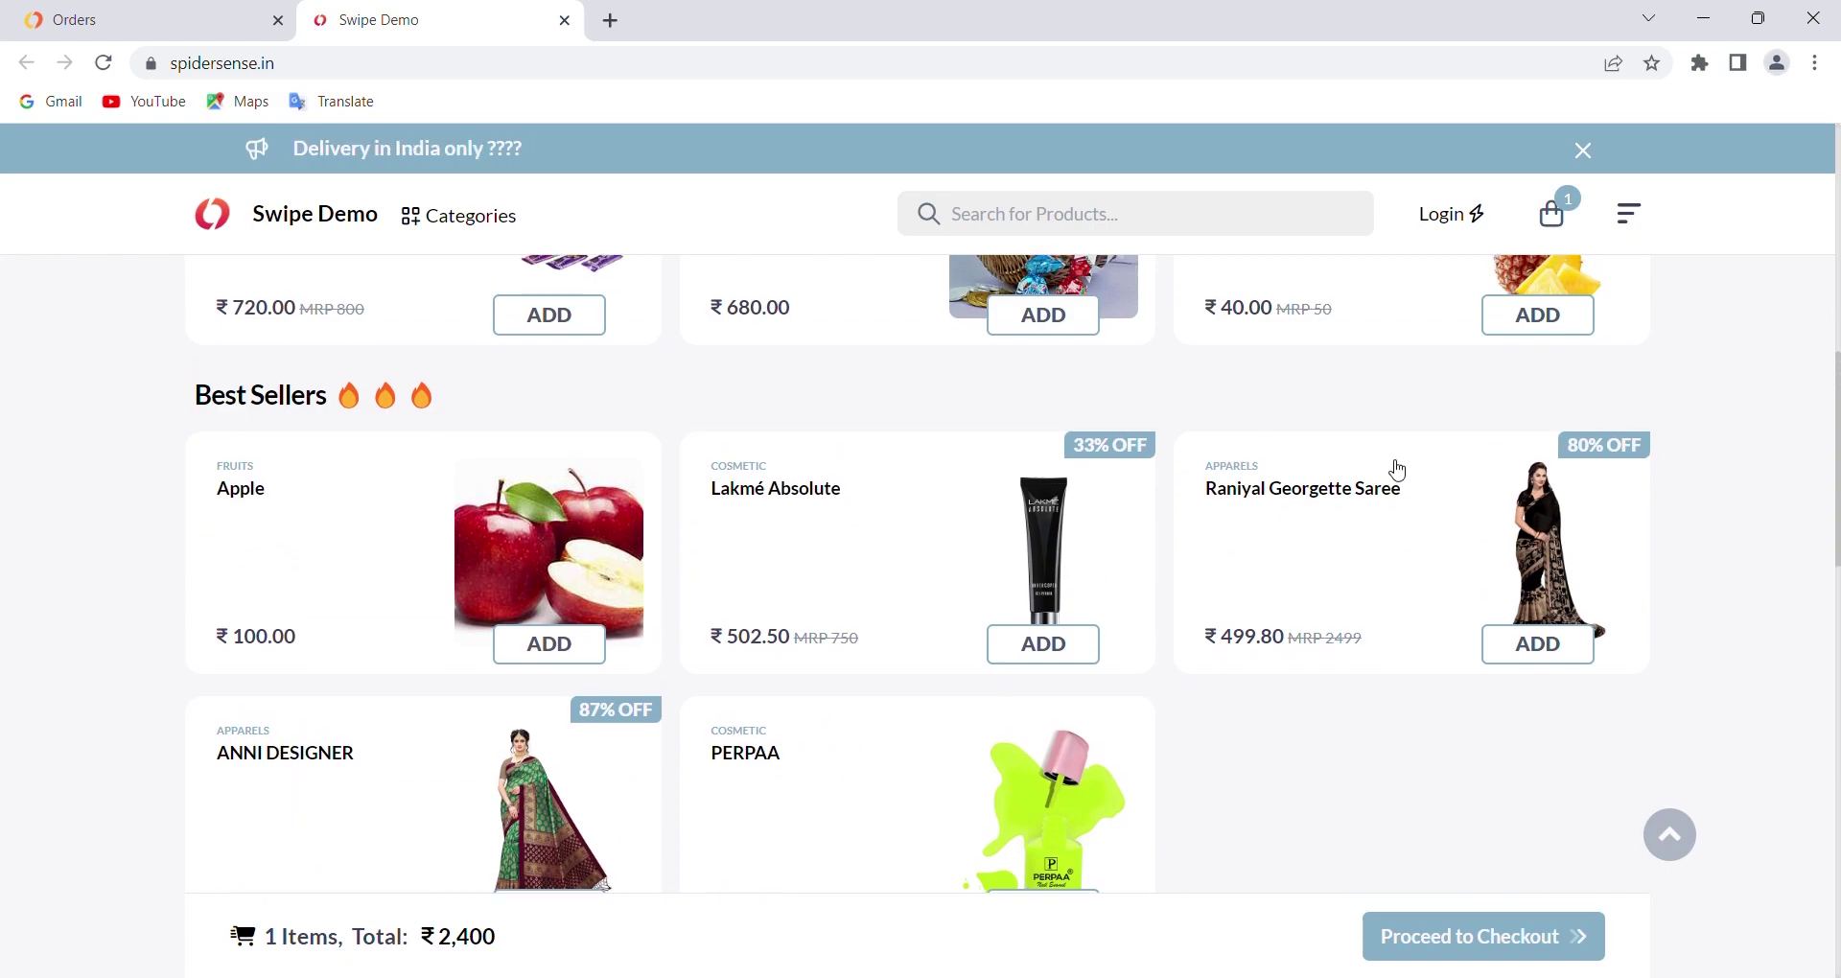
{"action": "scroll", "coordinate": [1398, 470], "scroll_direction": "up", "scroll_amount": 4}
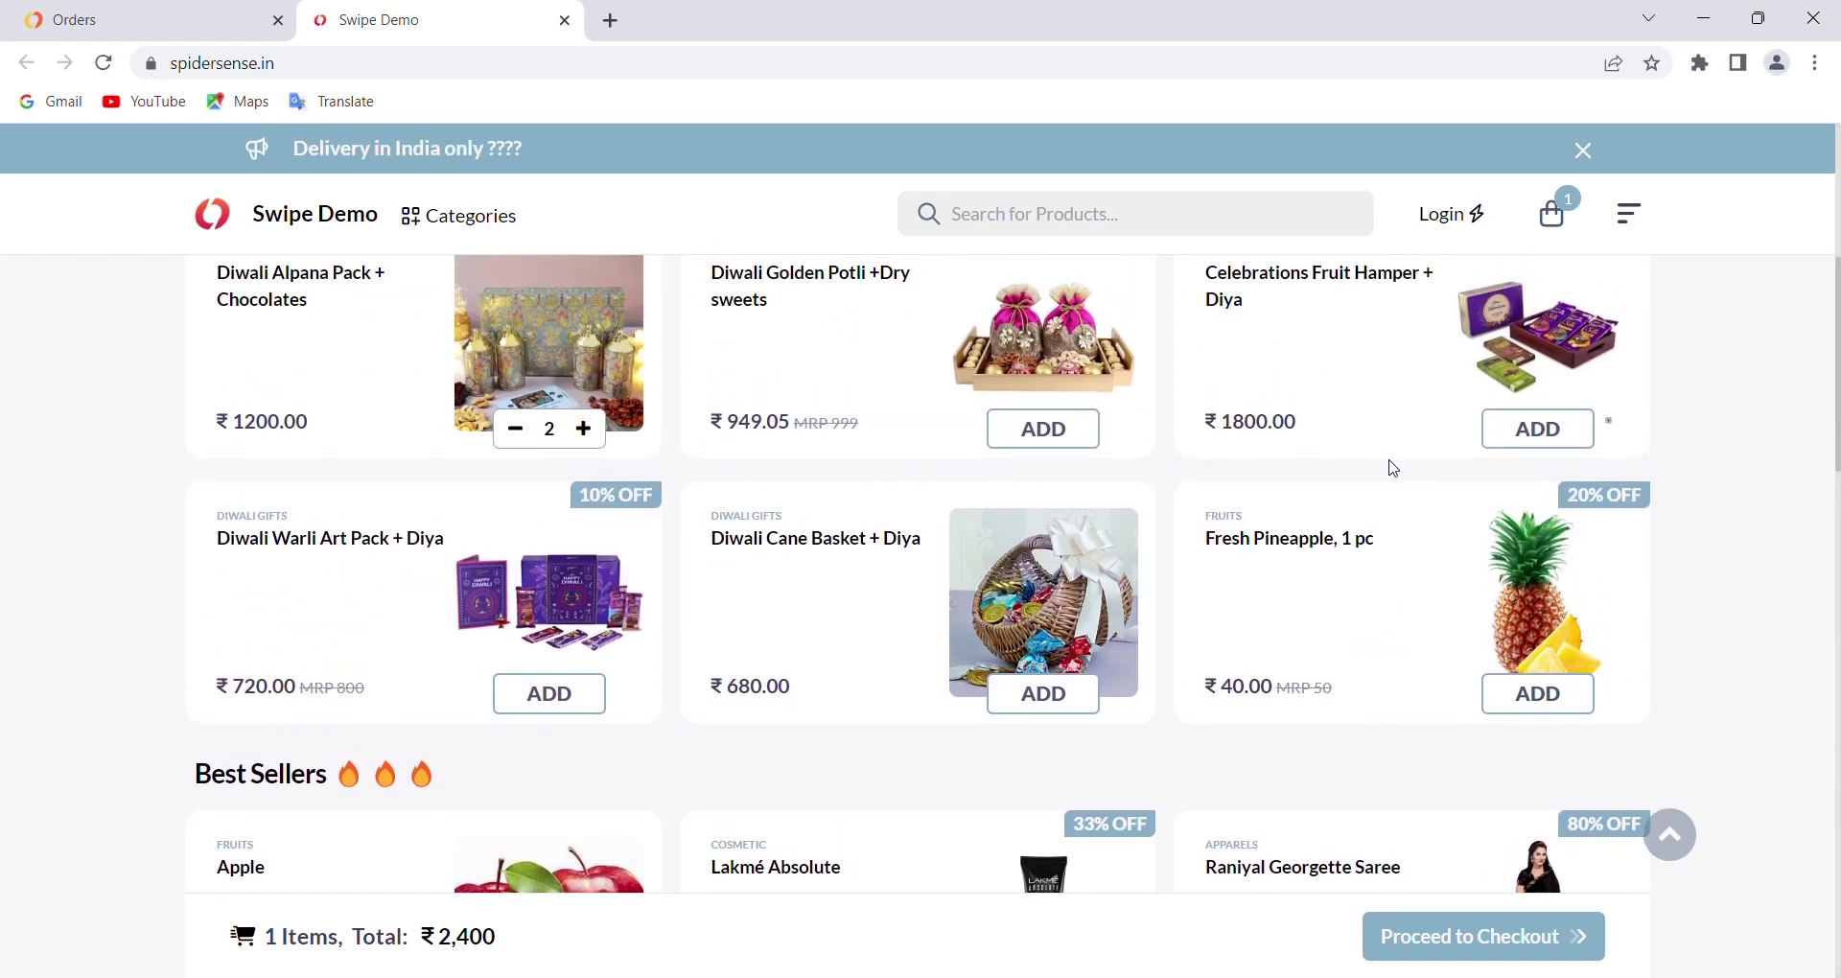
{"action": "left_click", "coordinate": [585, 431]}
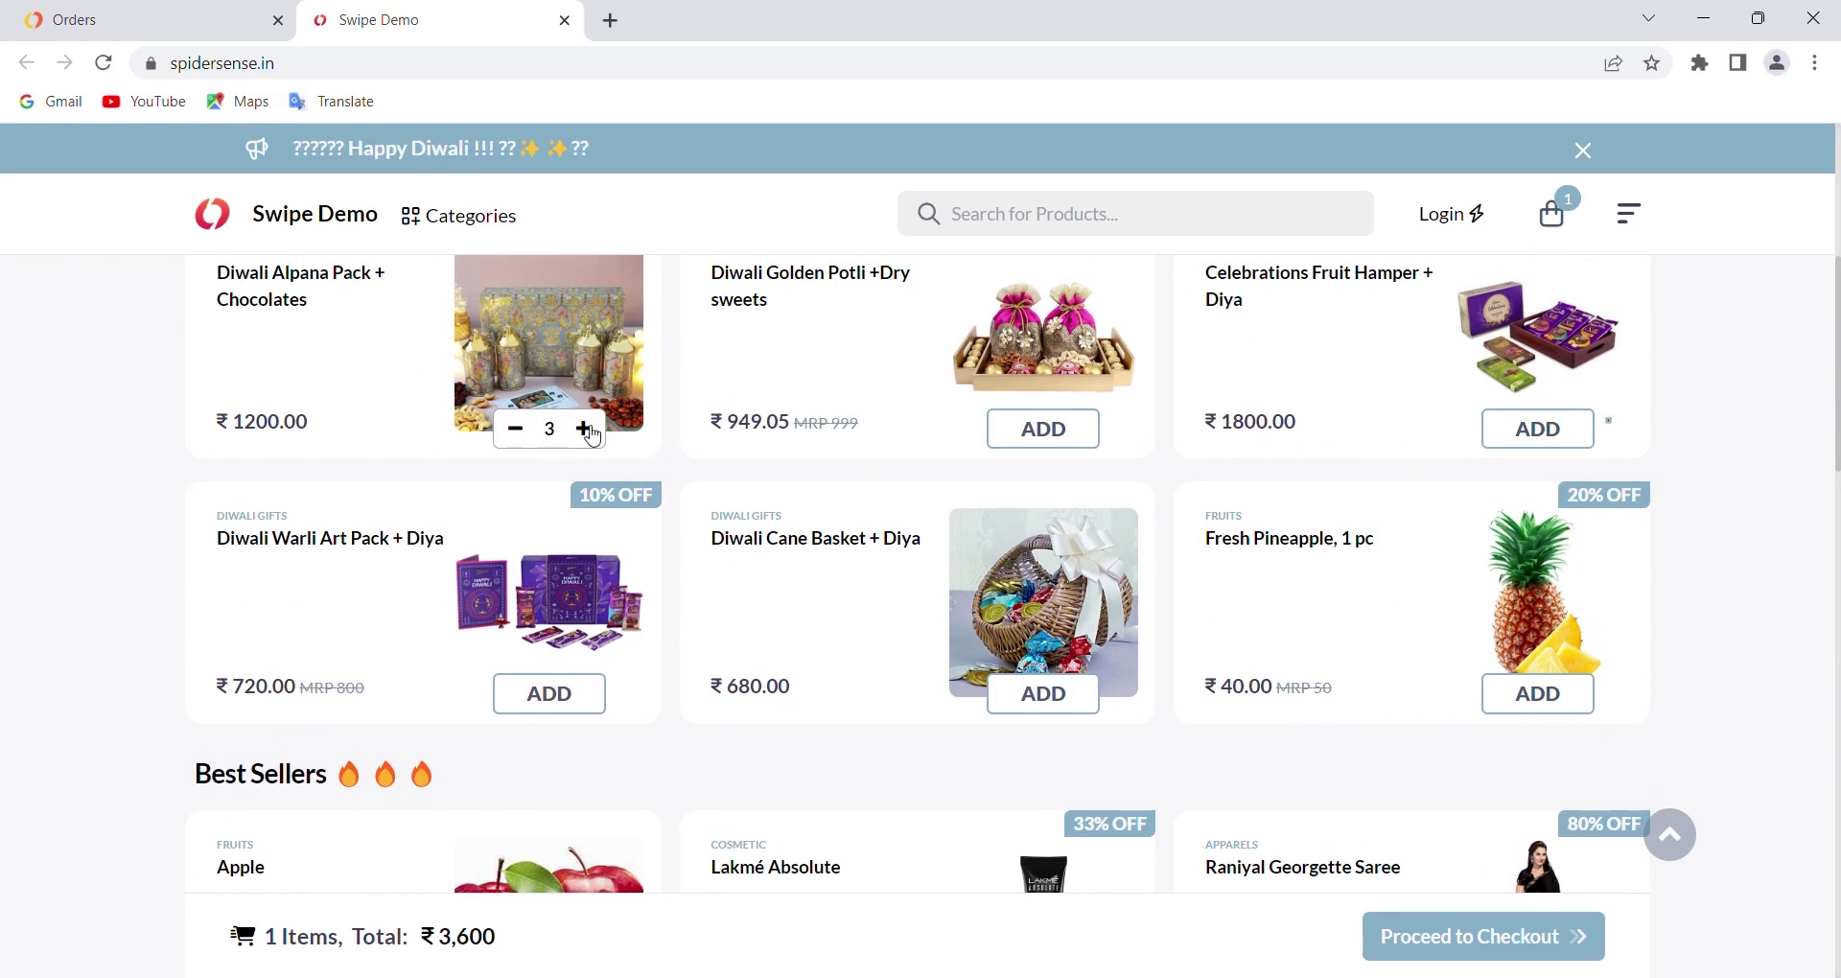
{"action": "left_click", "coordinate": [1100, 438]}
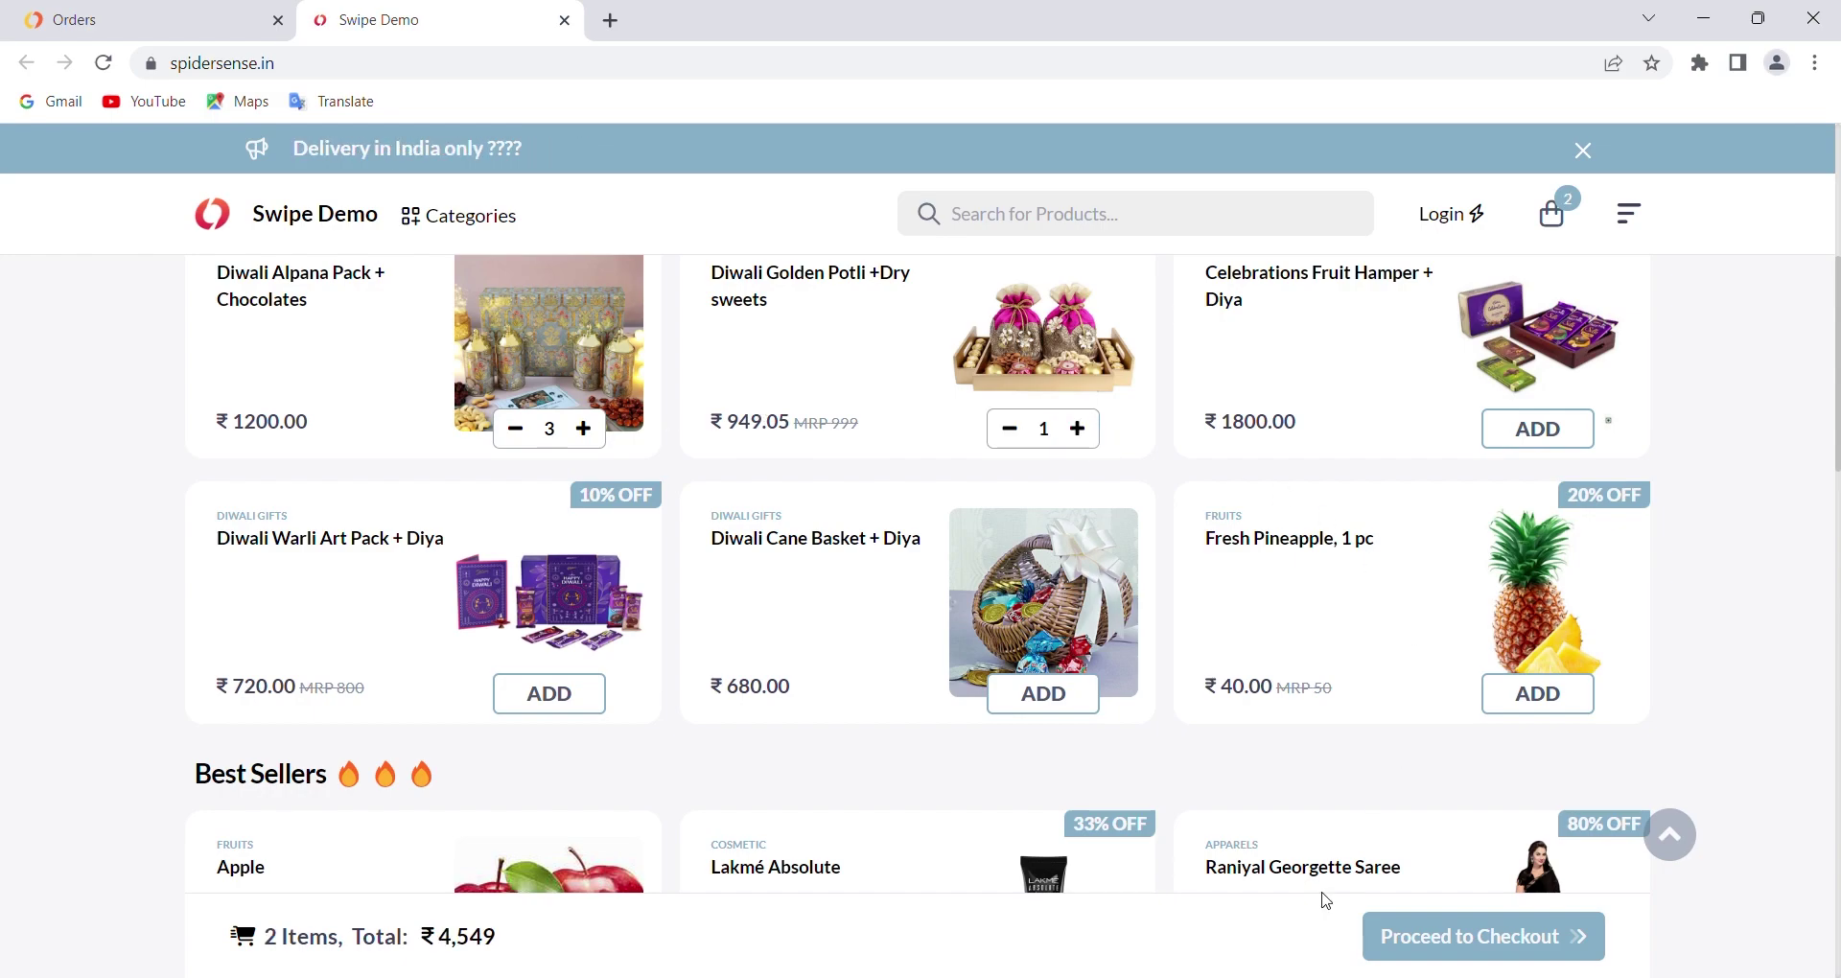
Step: View the ₹4,549 checkout page, then return to the online orders list tab
{"action": "left_click", "coordinate": [1538, 955]}
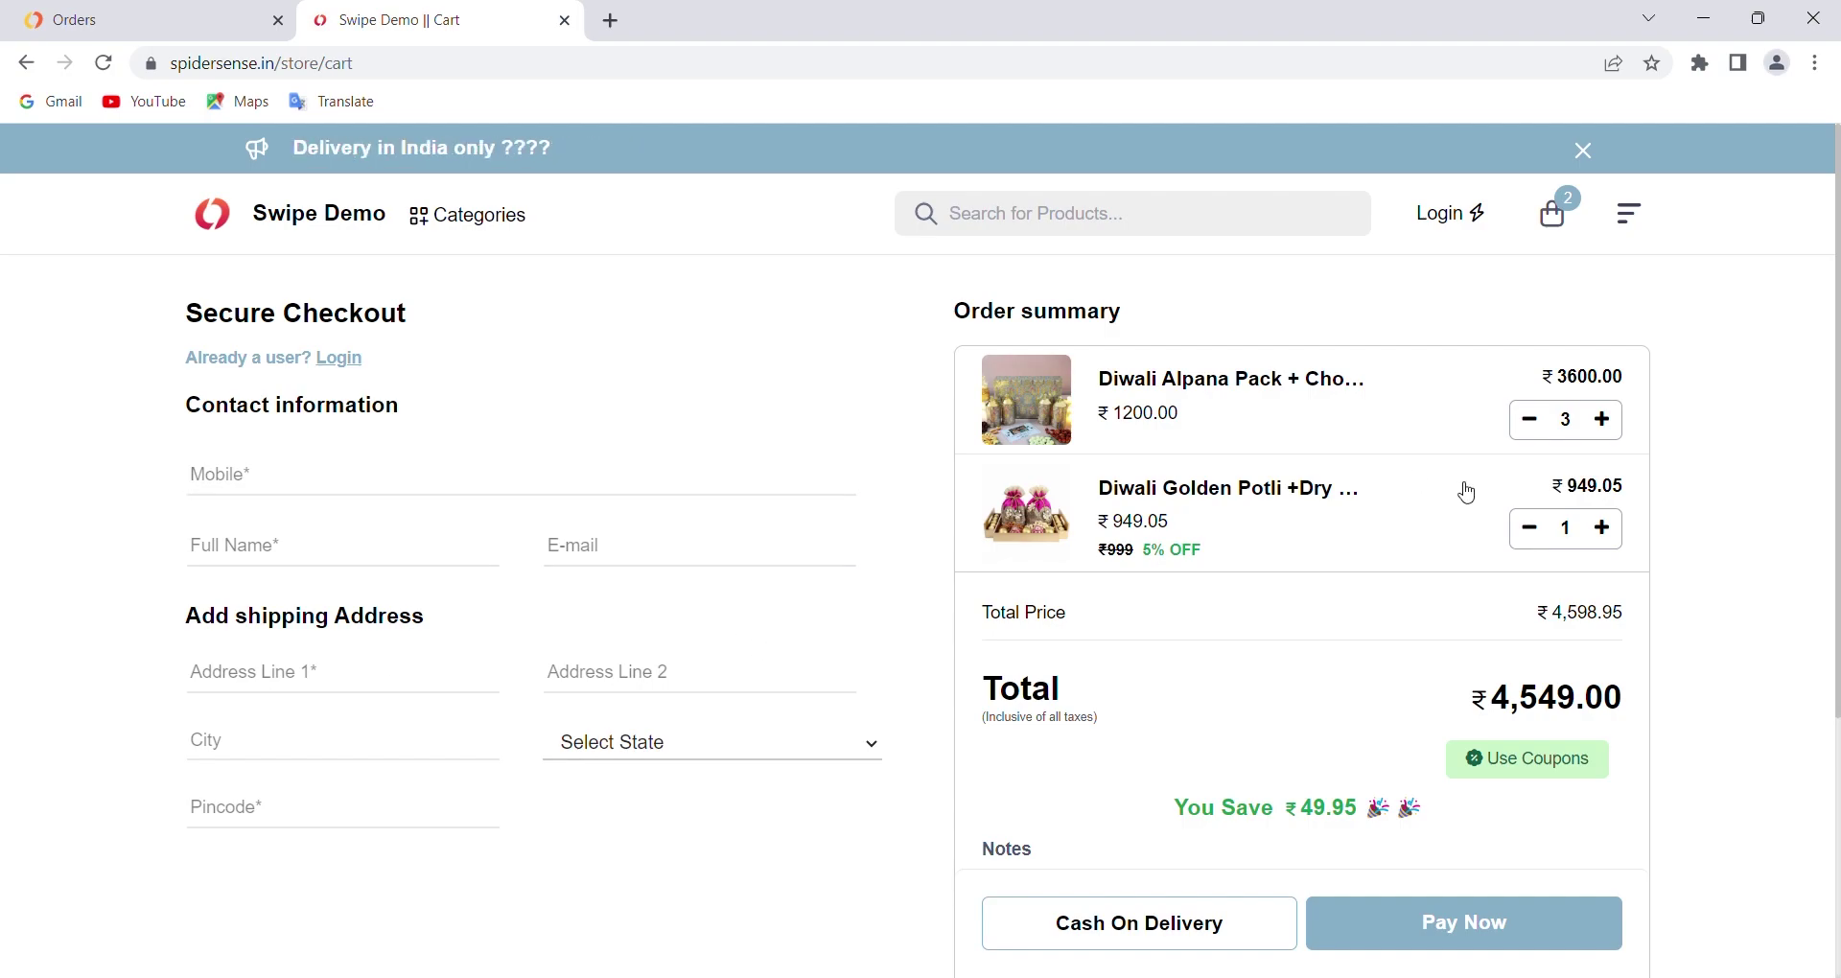
{"action": "scroll", "coordinate": [1465, 490], "scroll_direction": "down", "scroll_amount": 3}
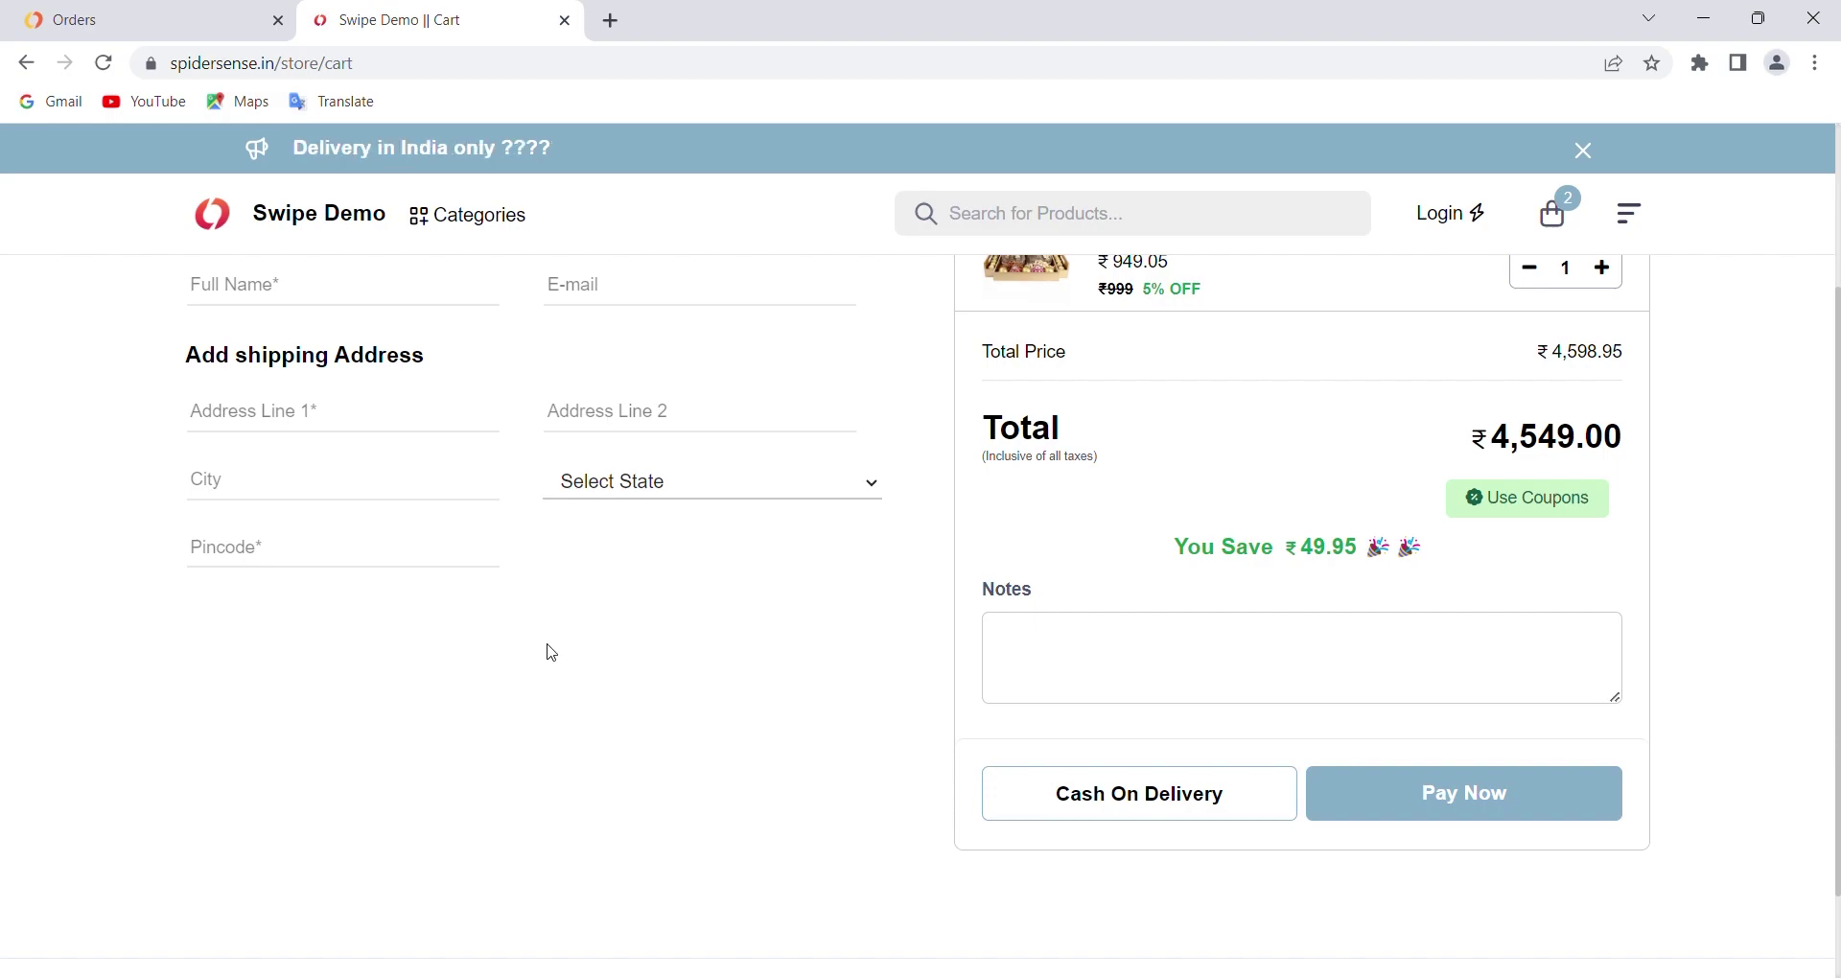
{"action": "left_click", "coordinate": [124, 9]}
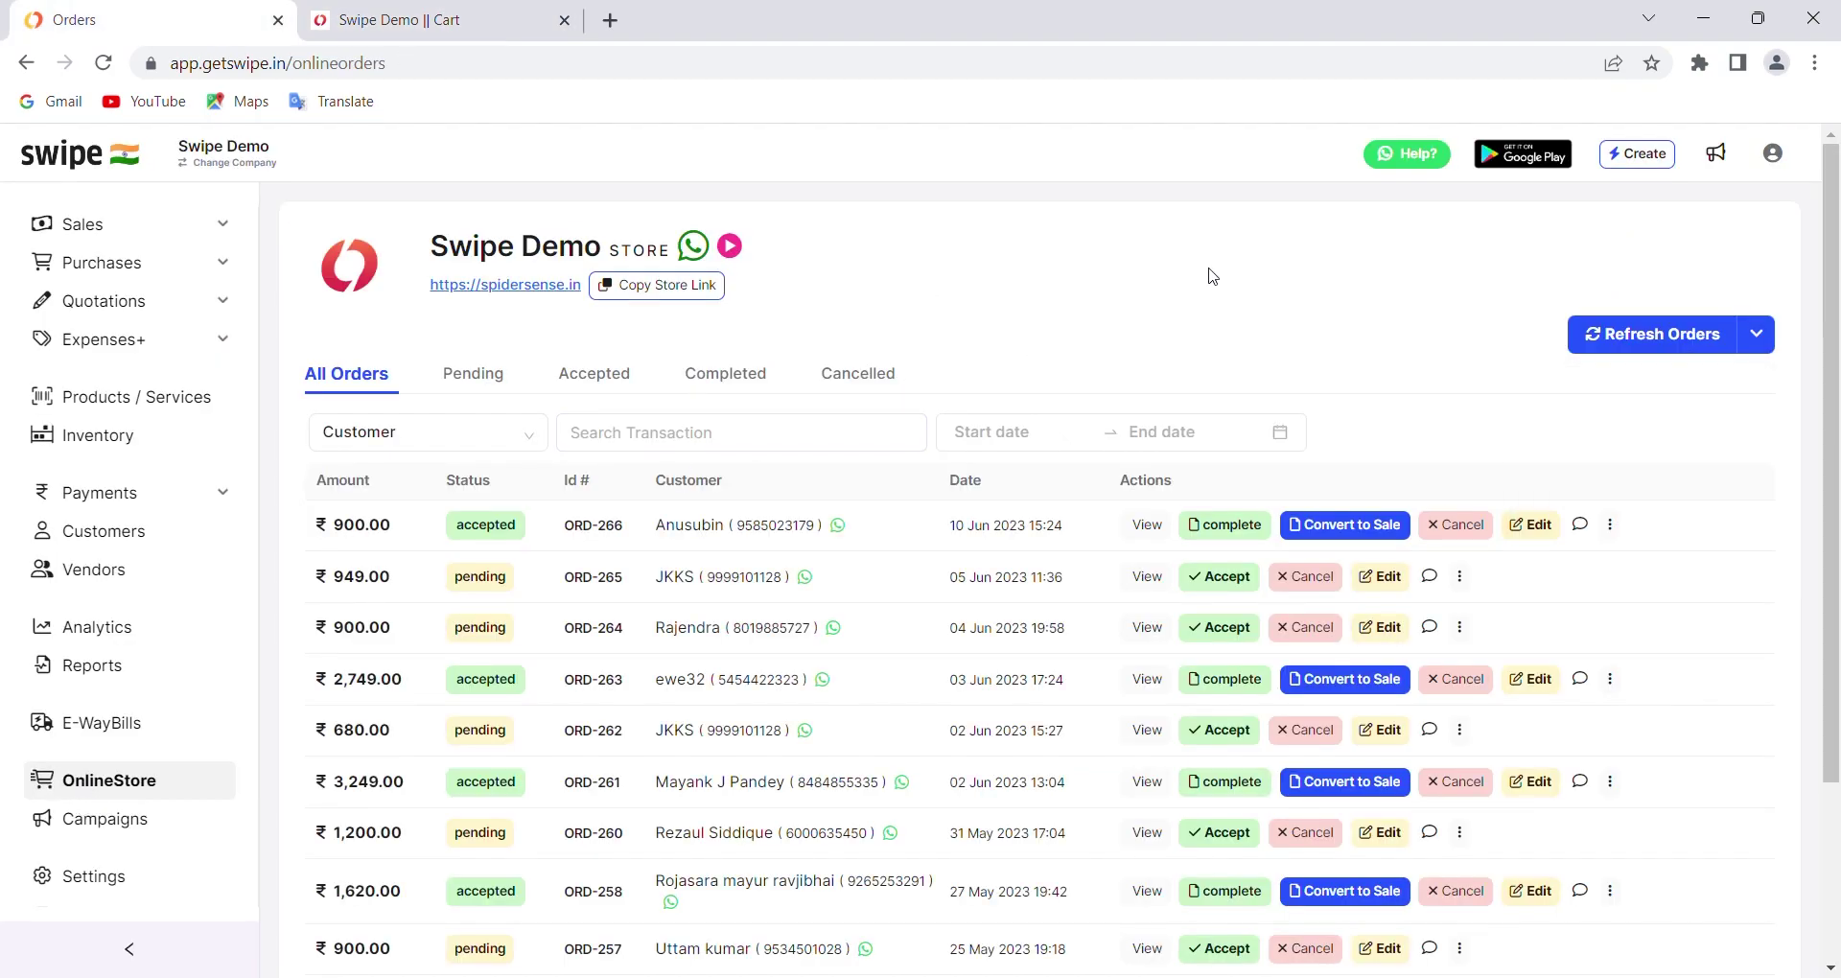
{"action": "scroll", "coordinate": [1128, 285], "scroll_direction": "down", "scroll_amount": 1}
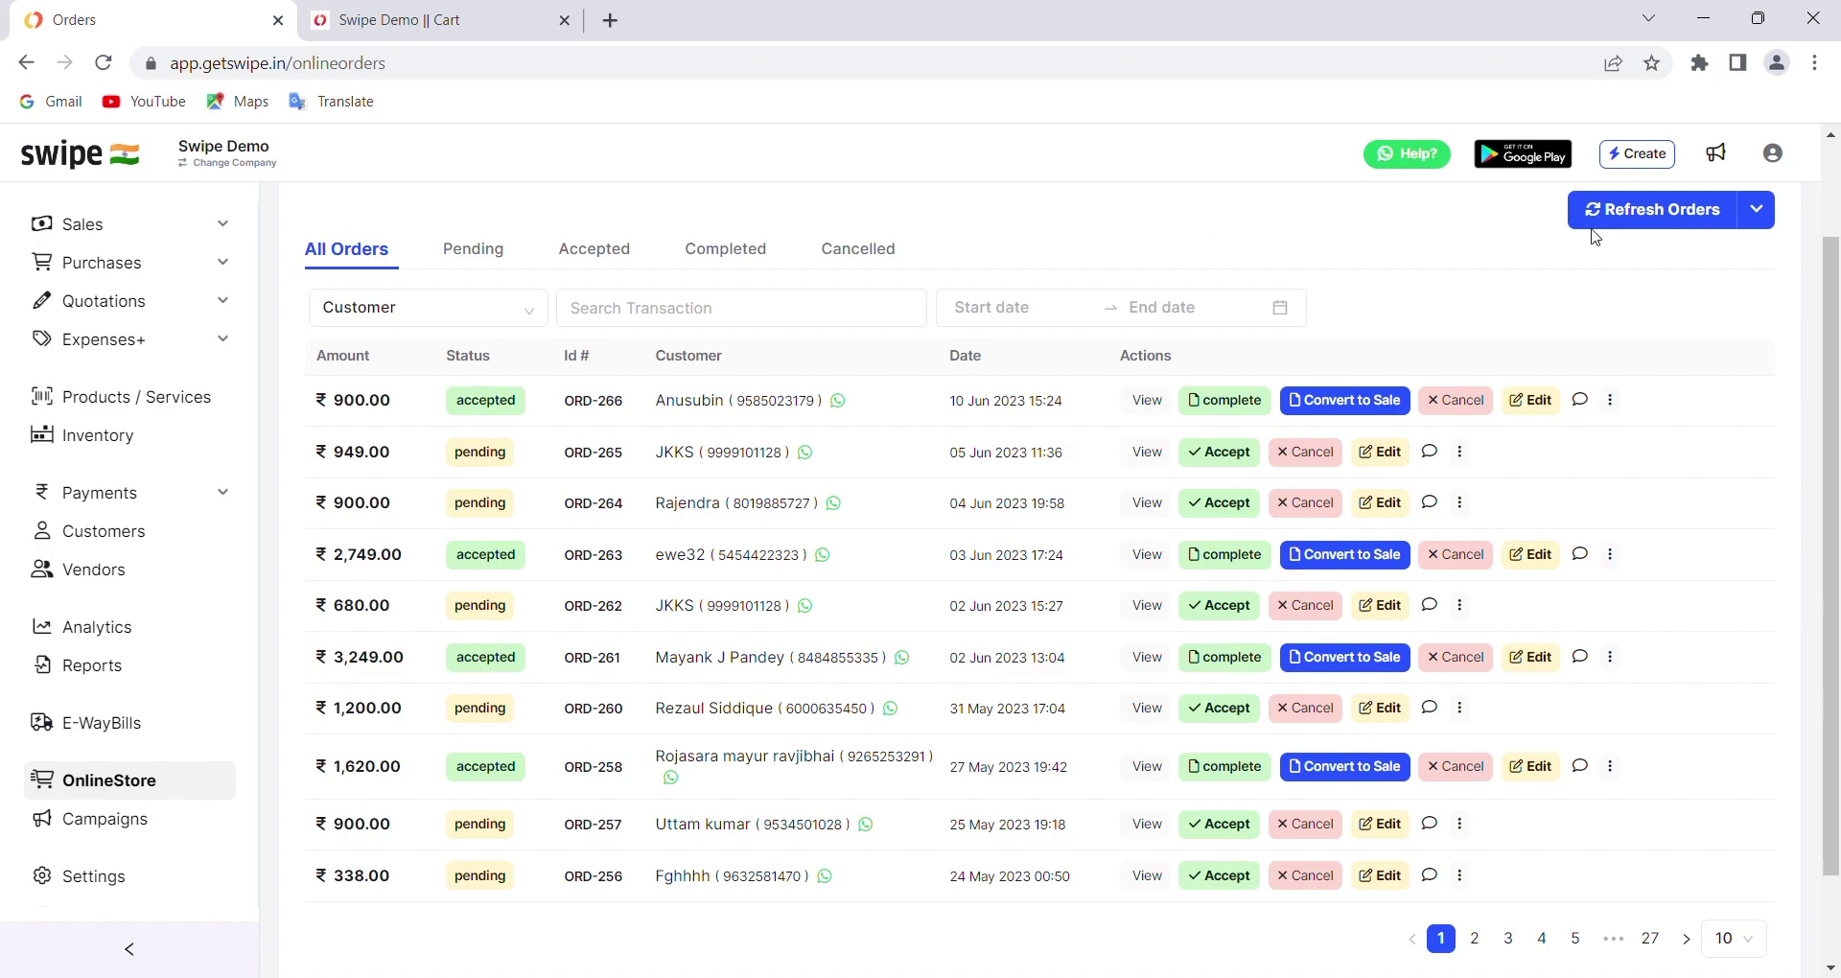
{"action": "left_click", "coordinate": [1643, 217]}
{"action": "left_click", "coordinate": [1302, 456]}
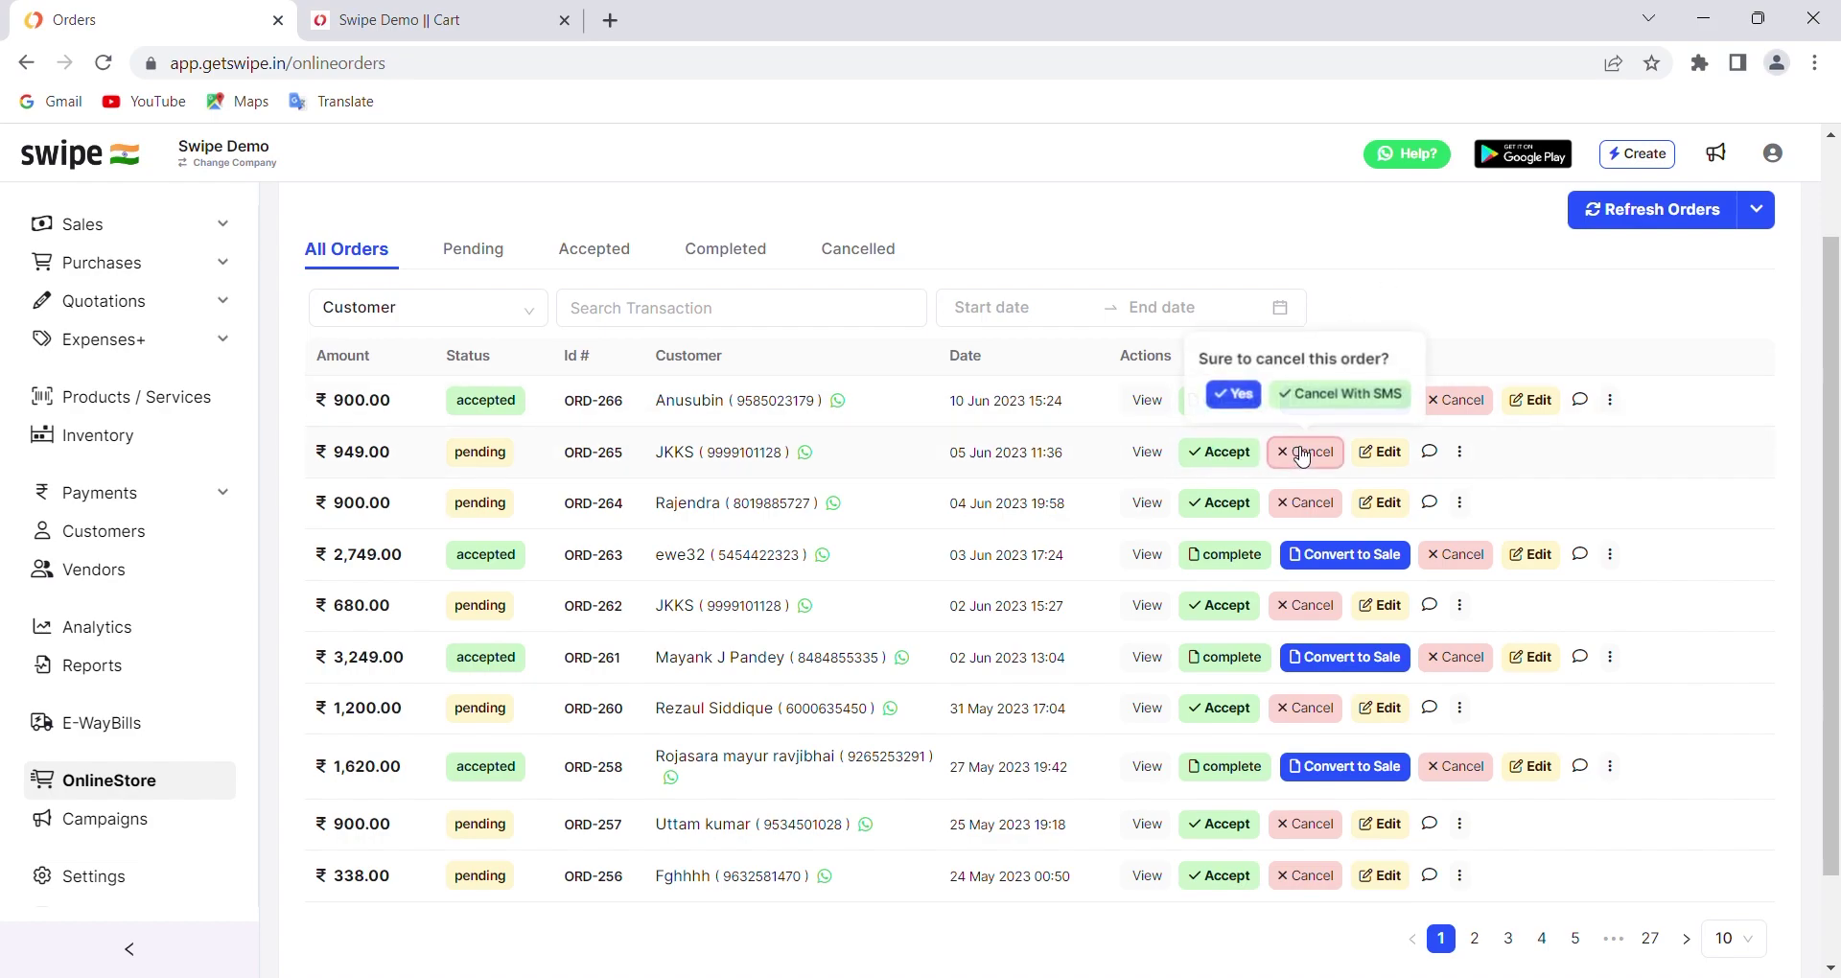
{"action": "left_click", "coordinate": [1389, 450]}
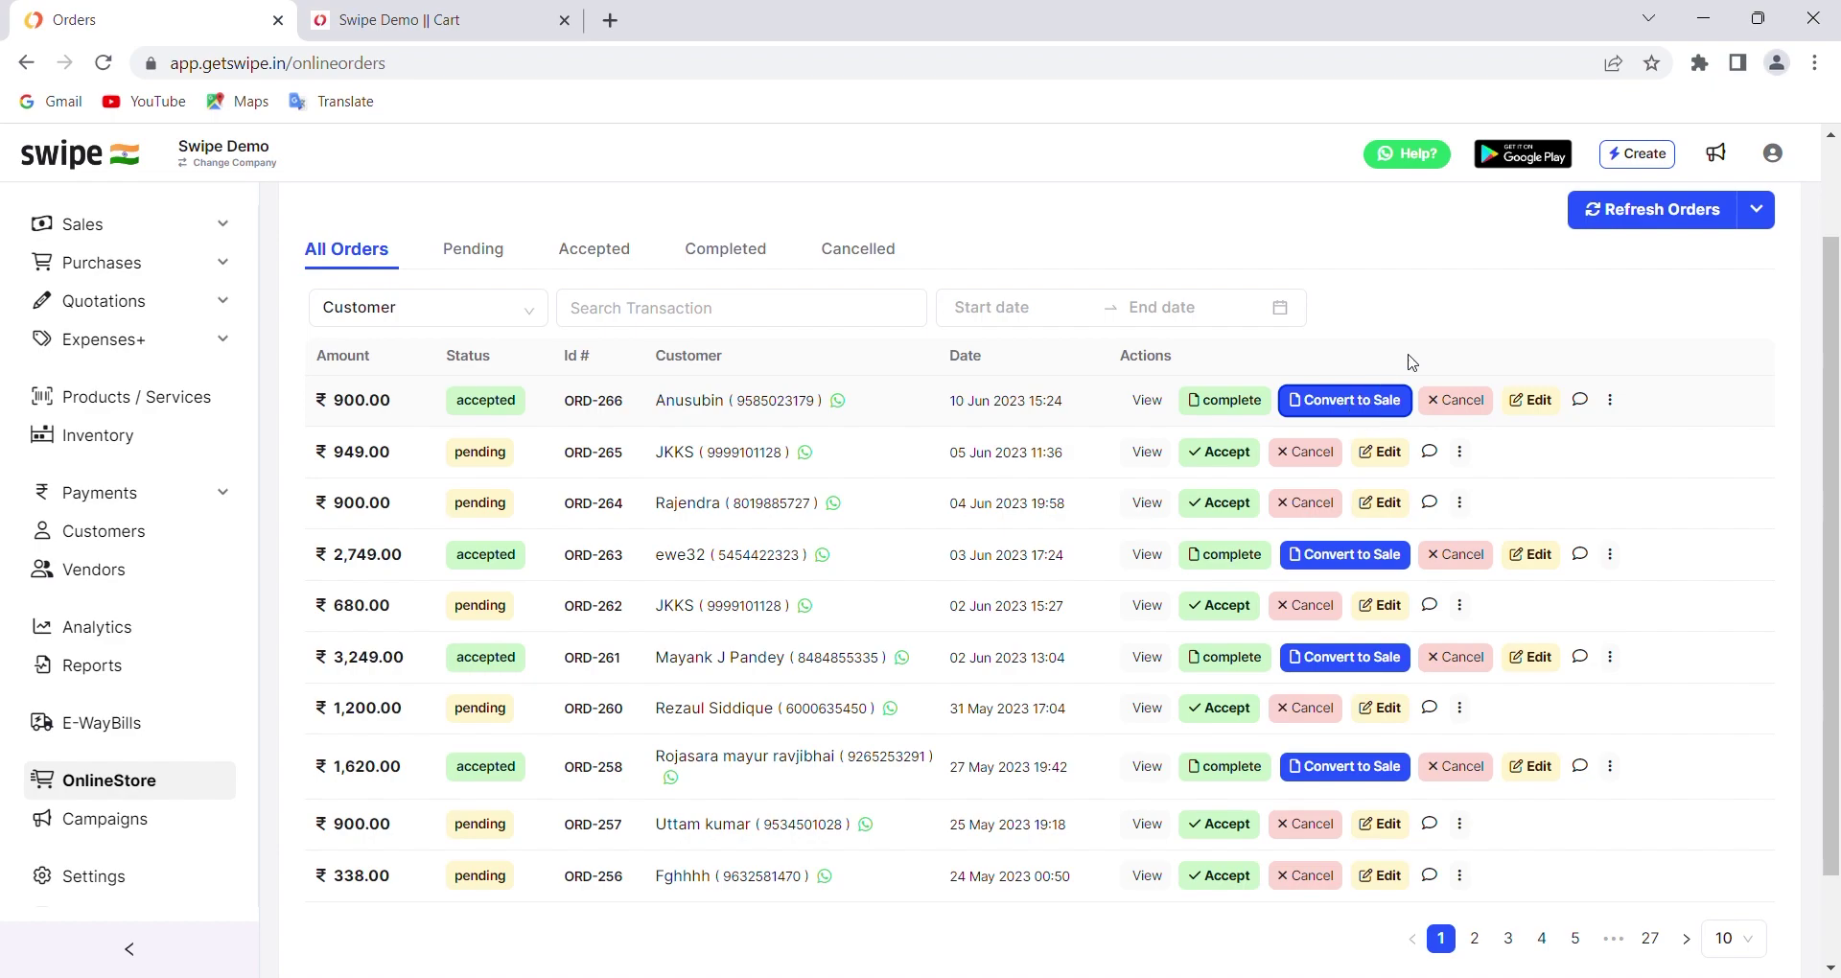
{"action": "left_click", "coordinate": [485, 263]}
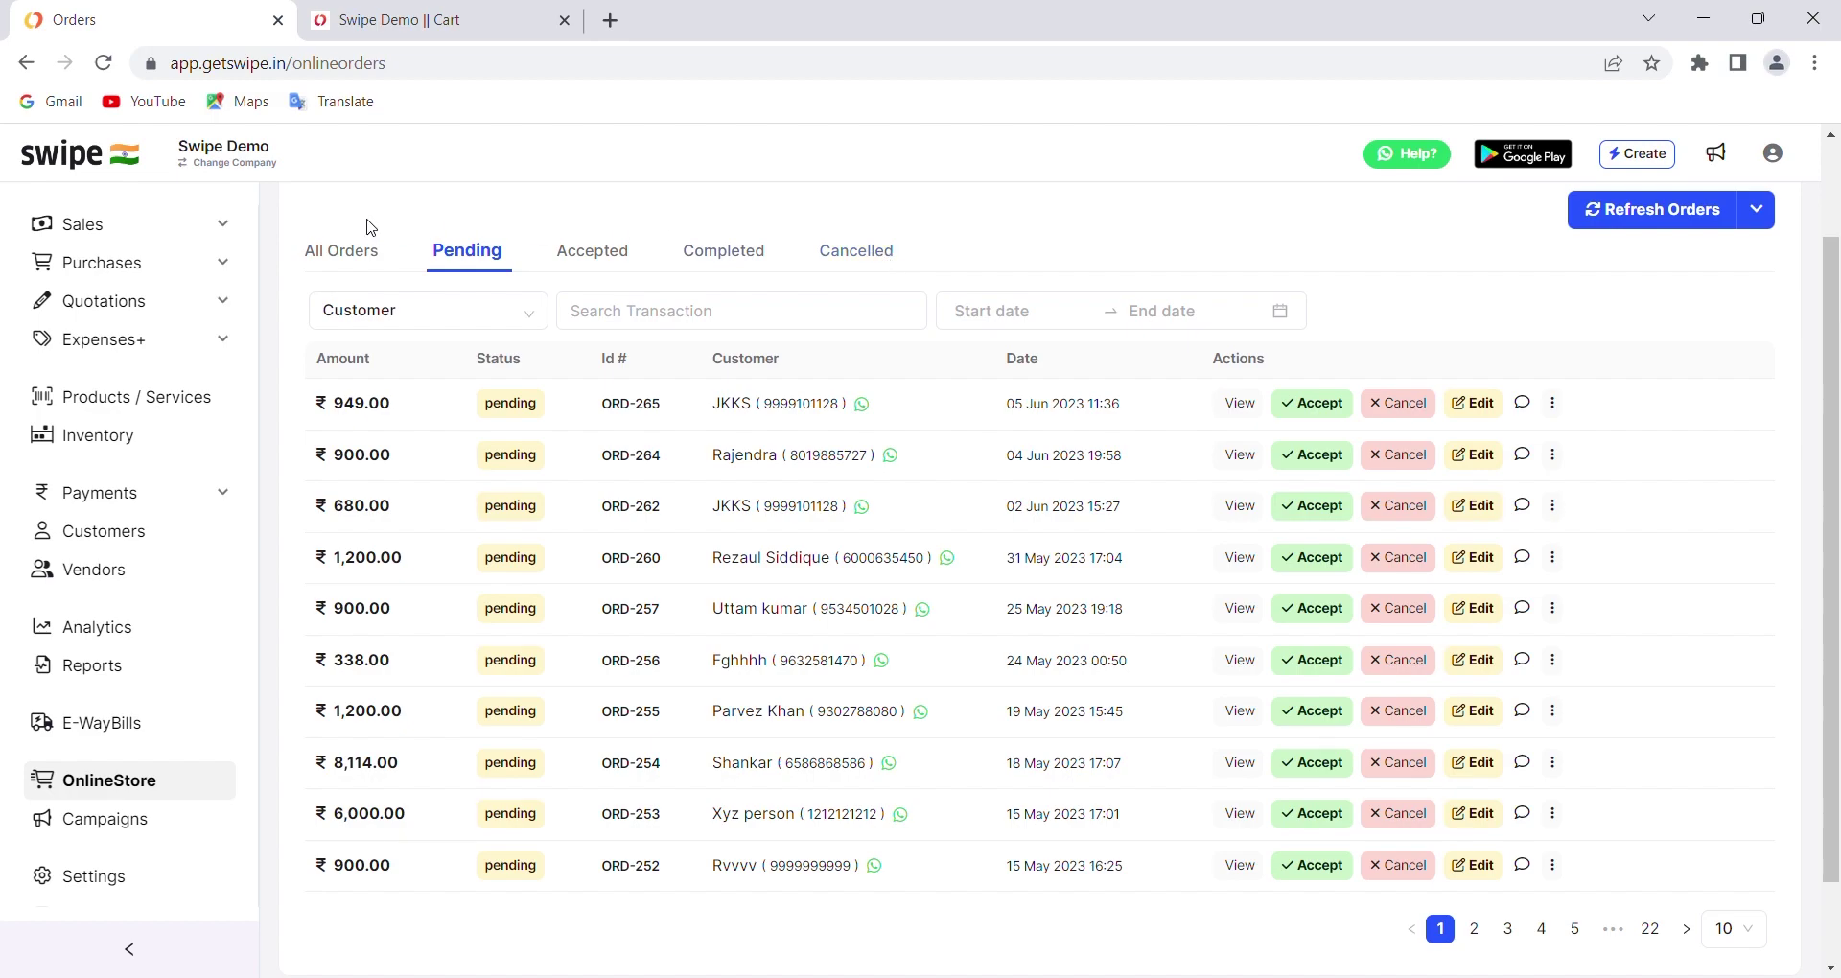
{"action": "left_click", "coordinate": [368, 249]}
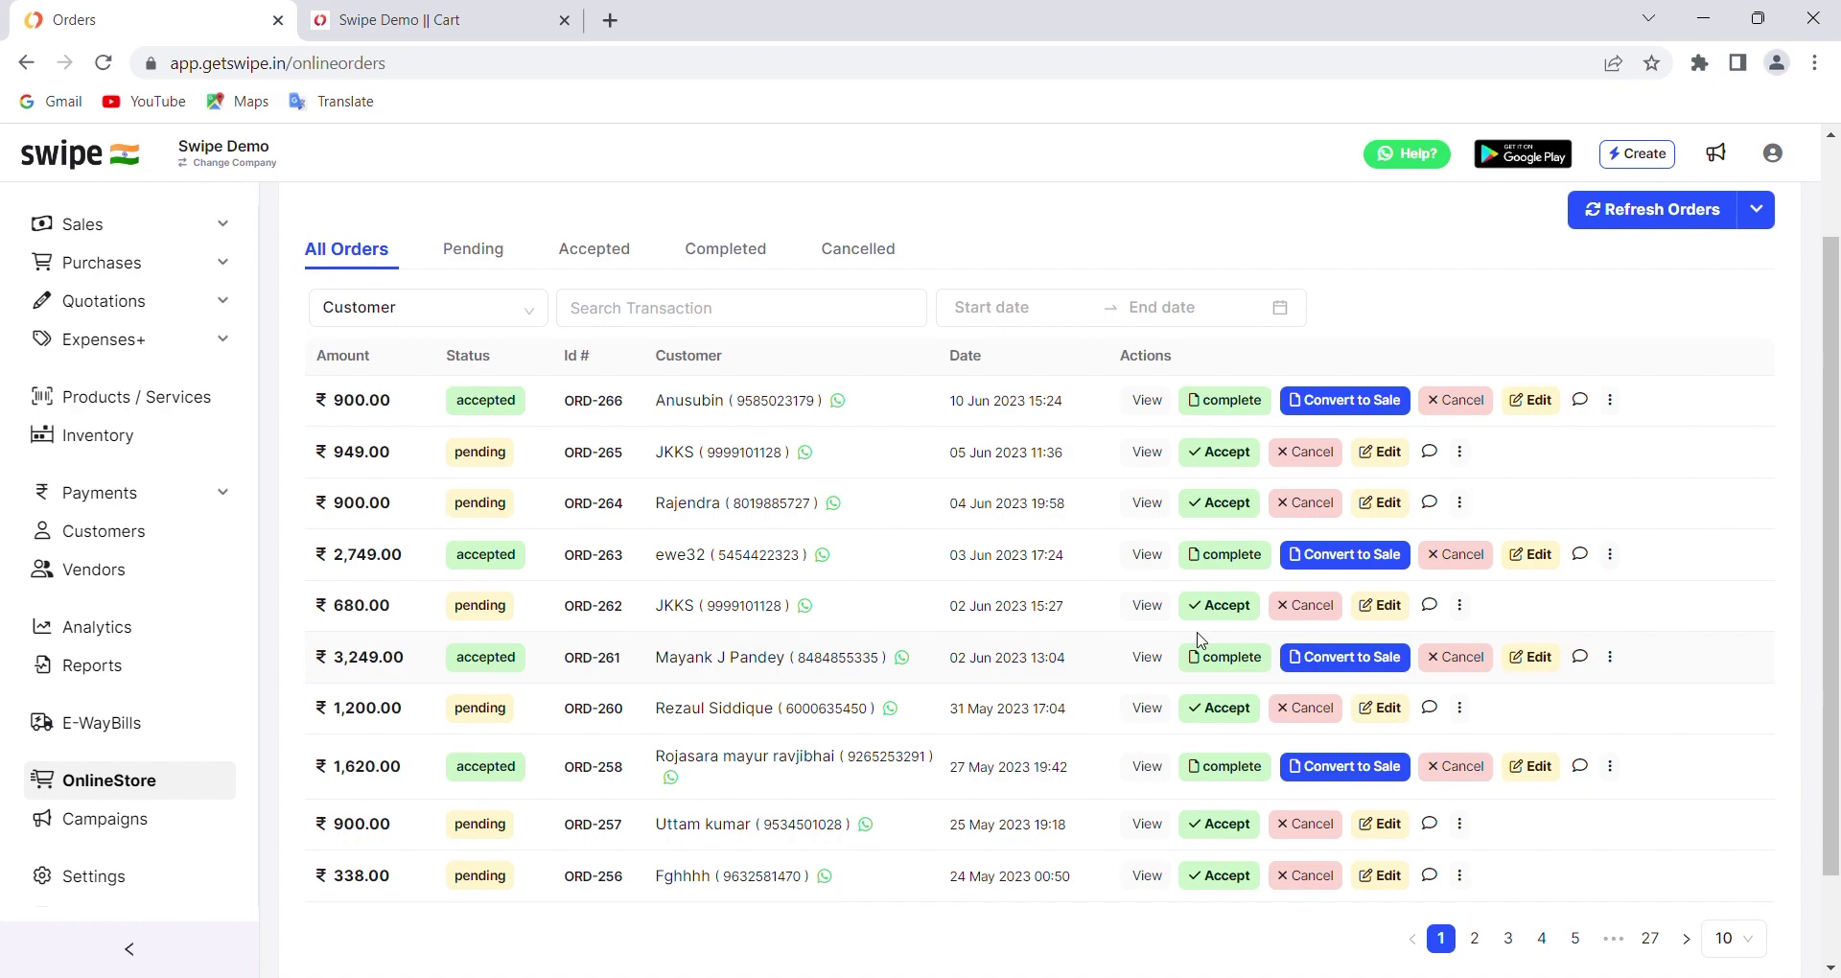
{"action": "left_click", "coordinate": [652, 321]}
{"action": "left_click", "coordinate": [1773, 216]}
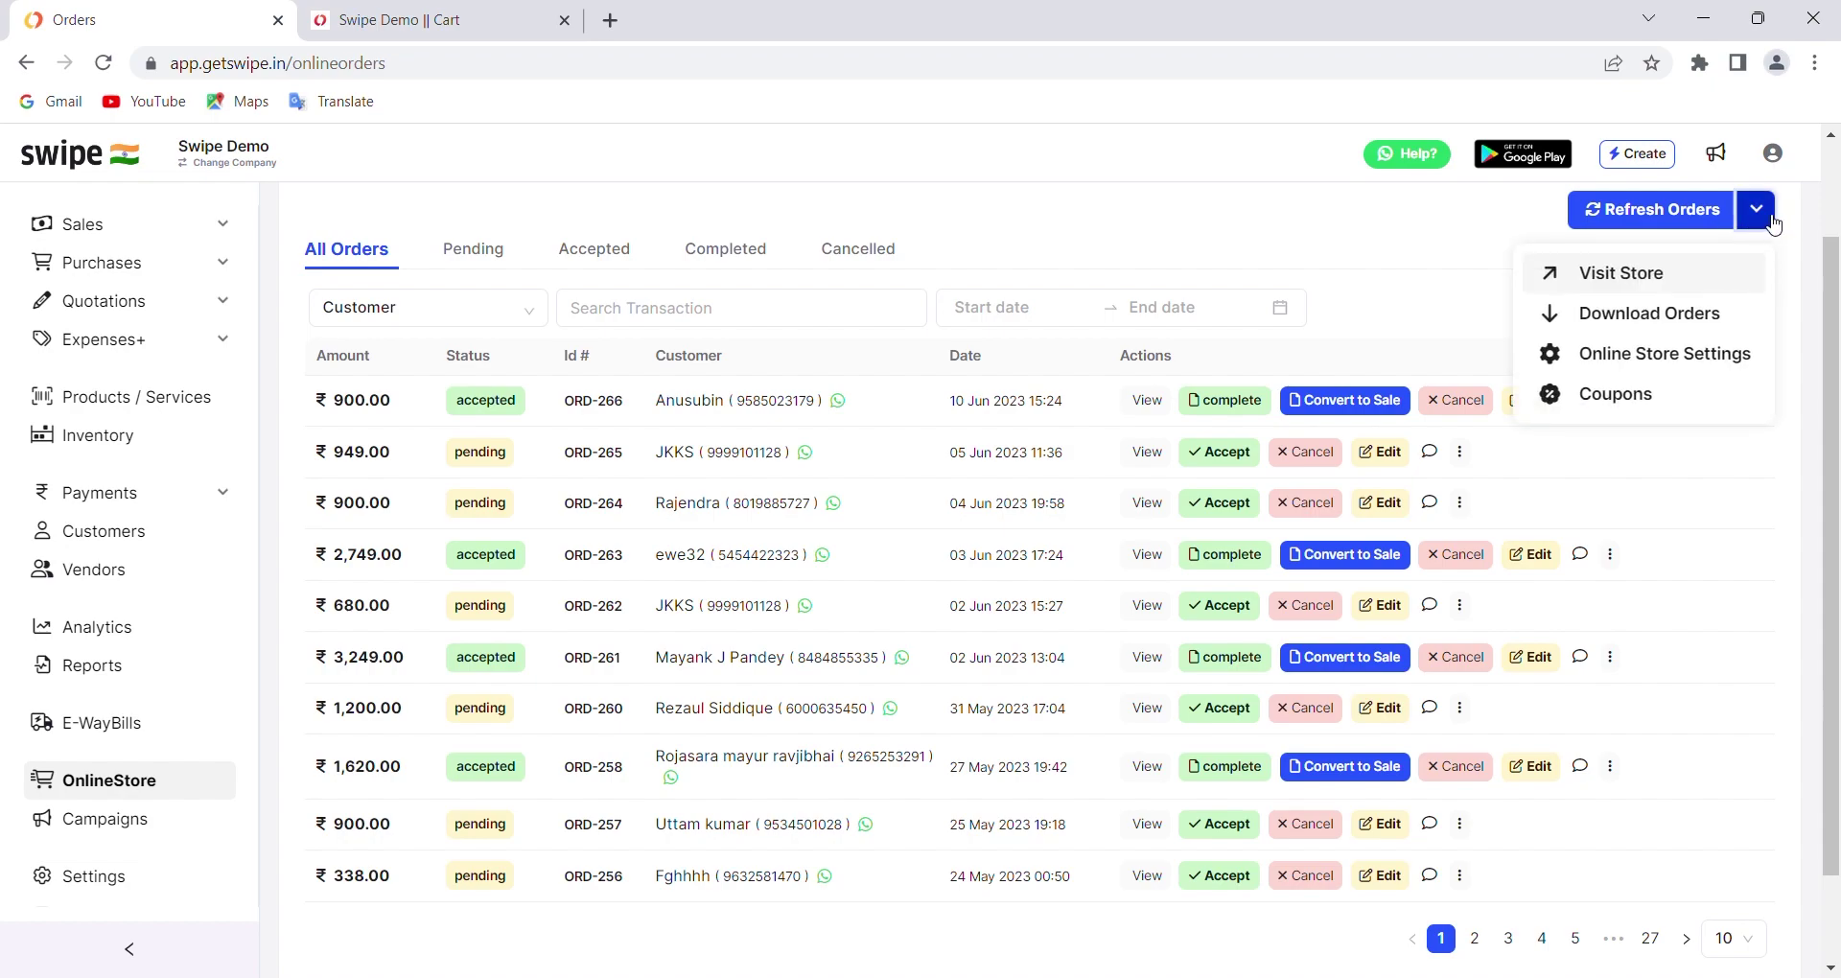
{"action": "left_click", "coordinate": [1648, 364]}
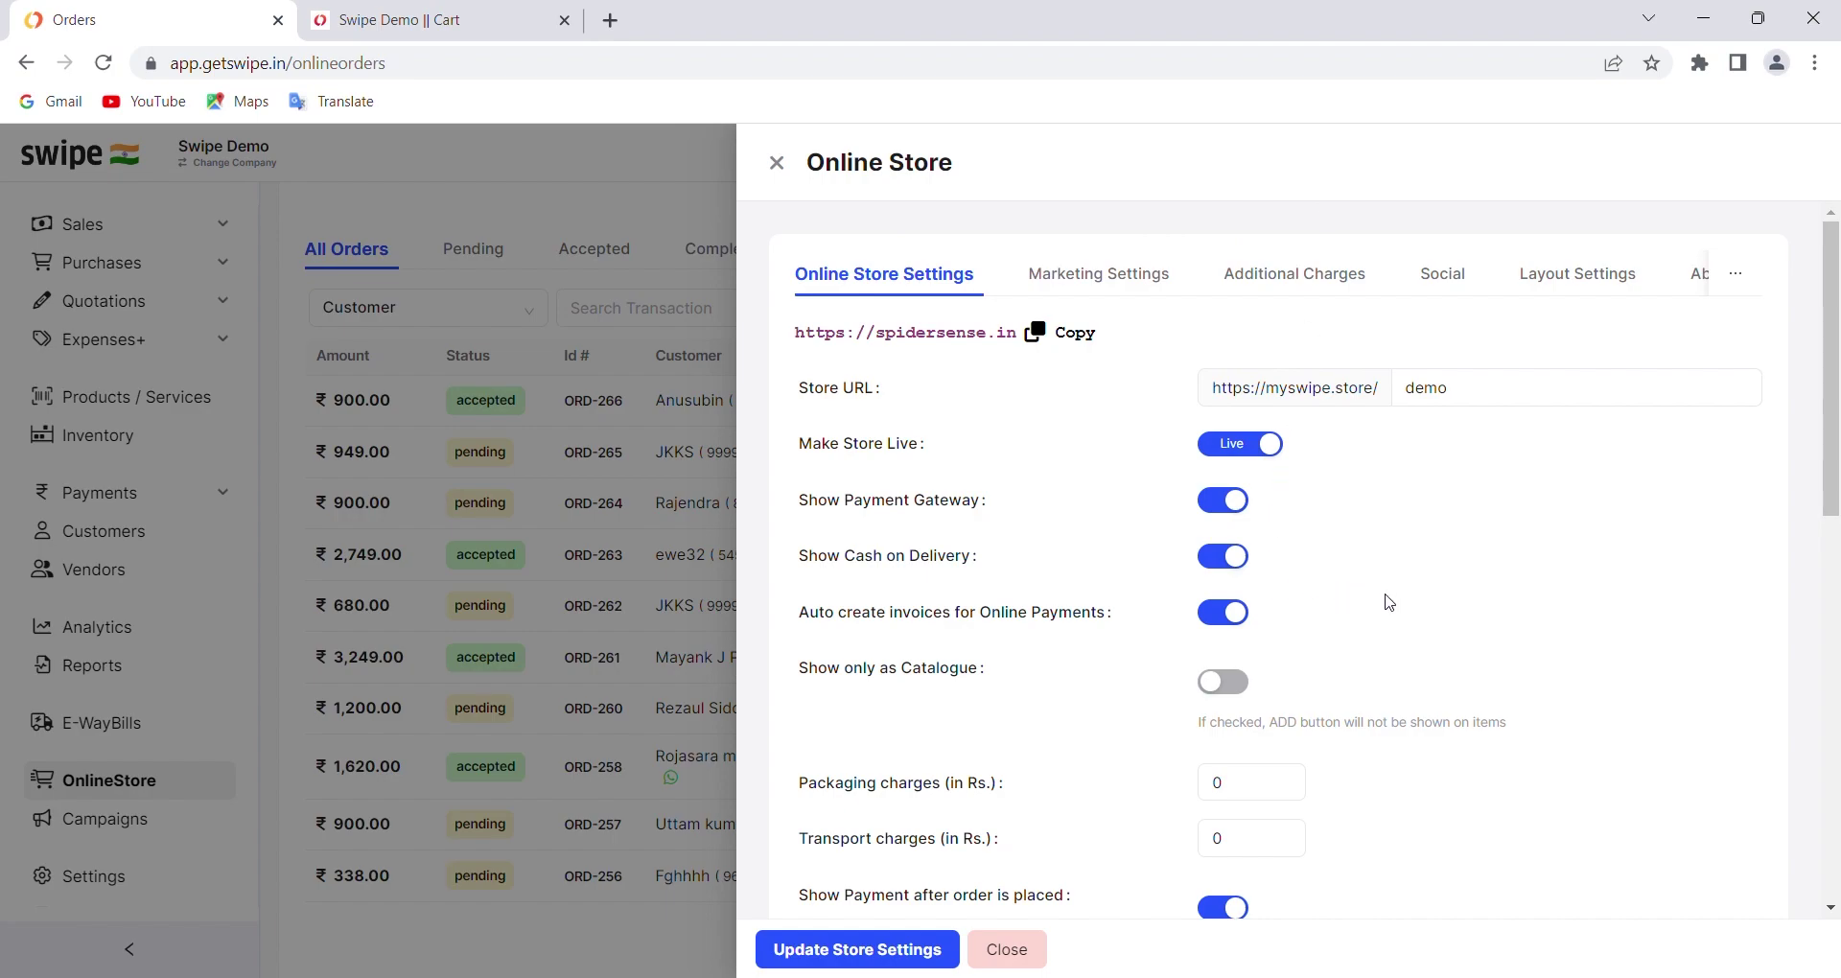
{"action": "scroll", "coordinate": [1396, 604], "scroll_direction": "down", "scroll_amount": 1}
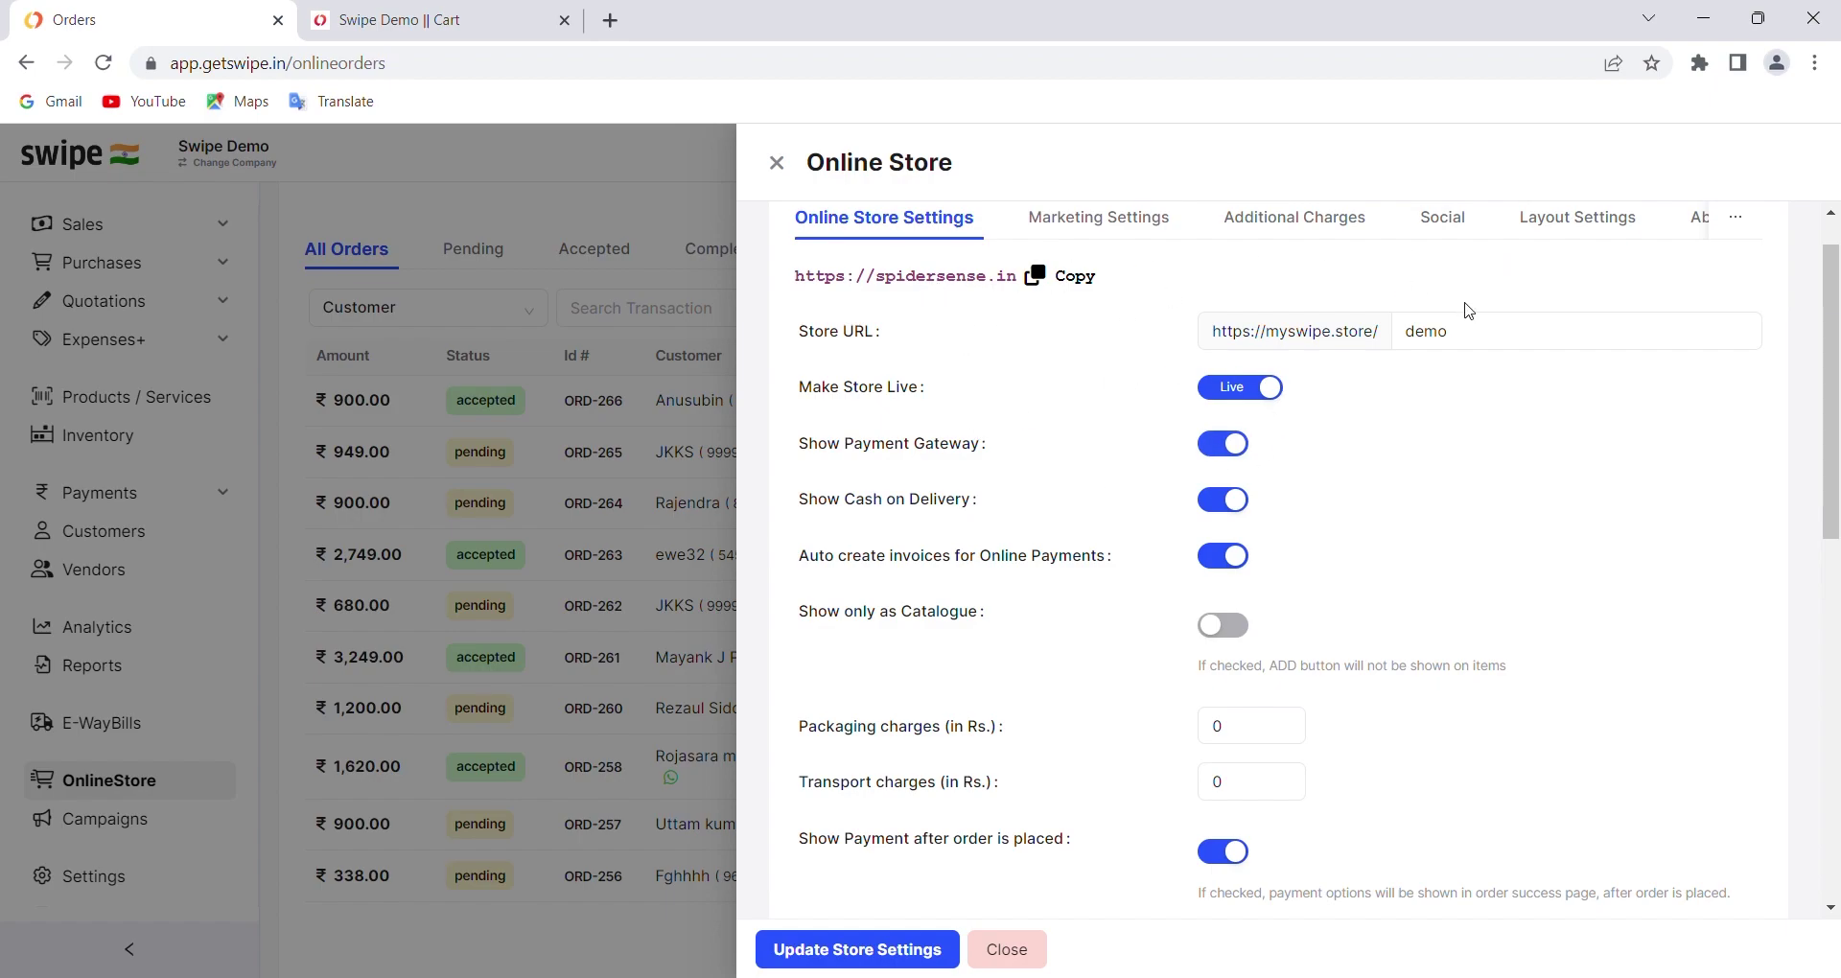
{"action": "left_click", "coordinate": [1467, 335]}
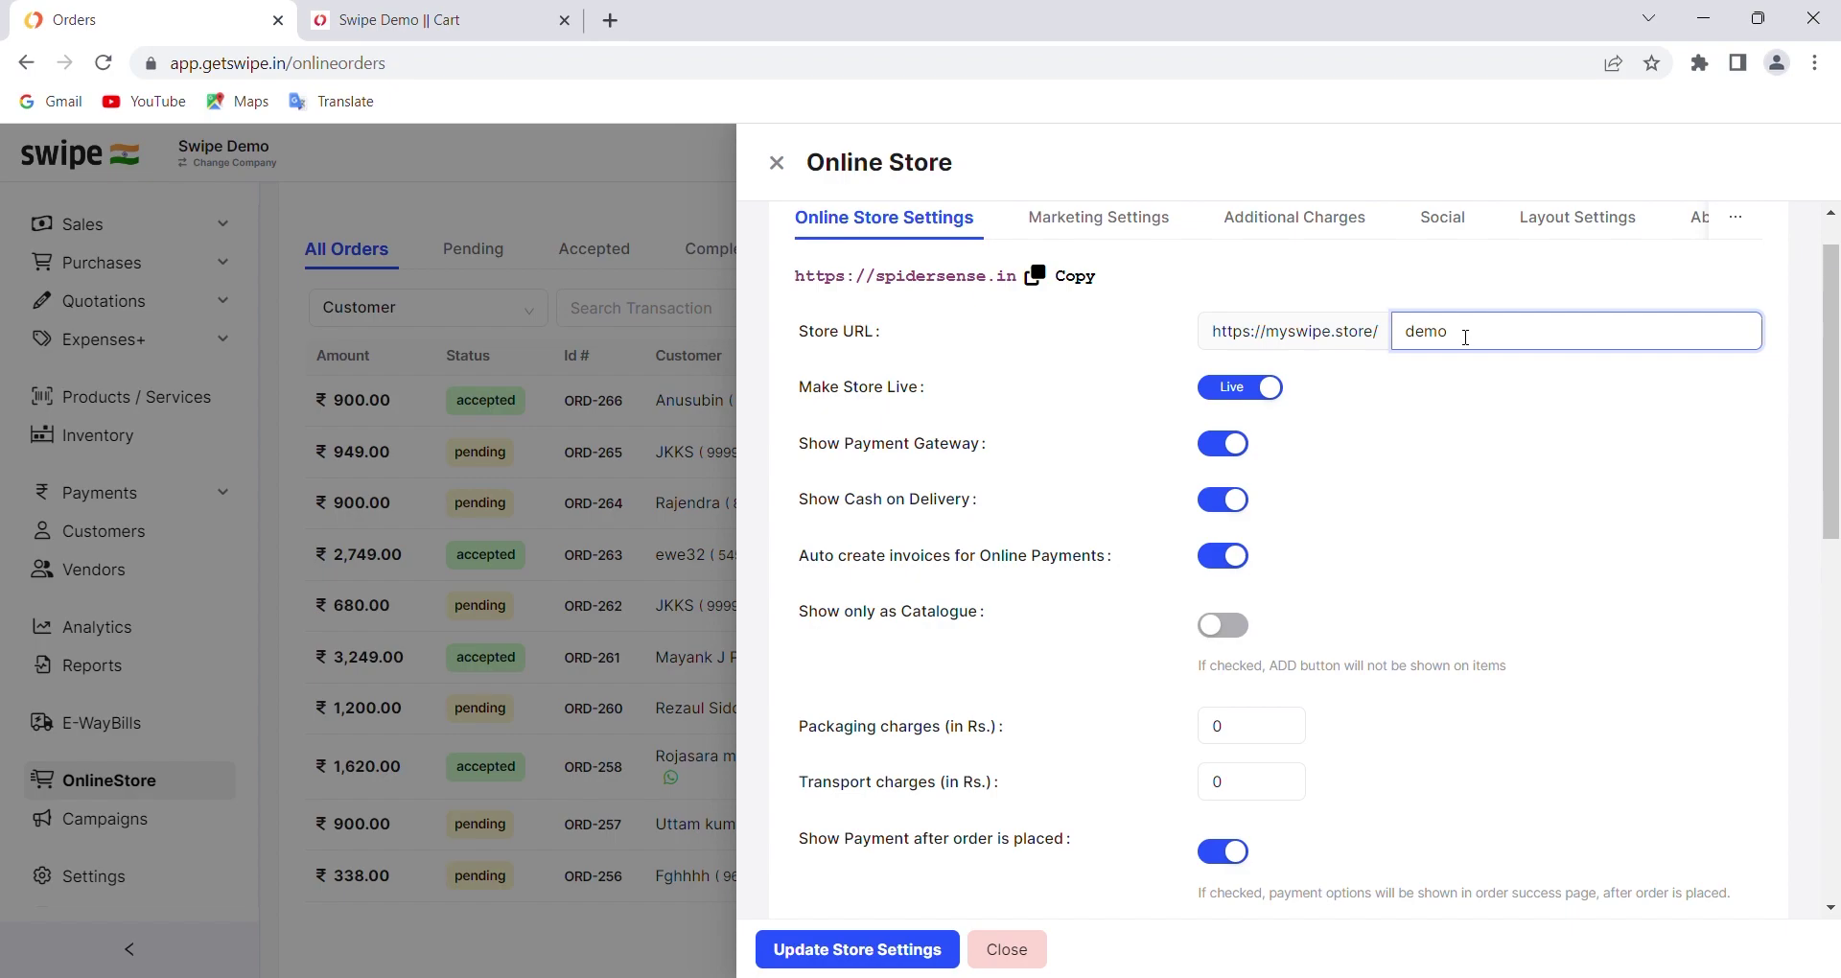
{"action": "left_click", "coordinate": [1371, 346]}
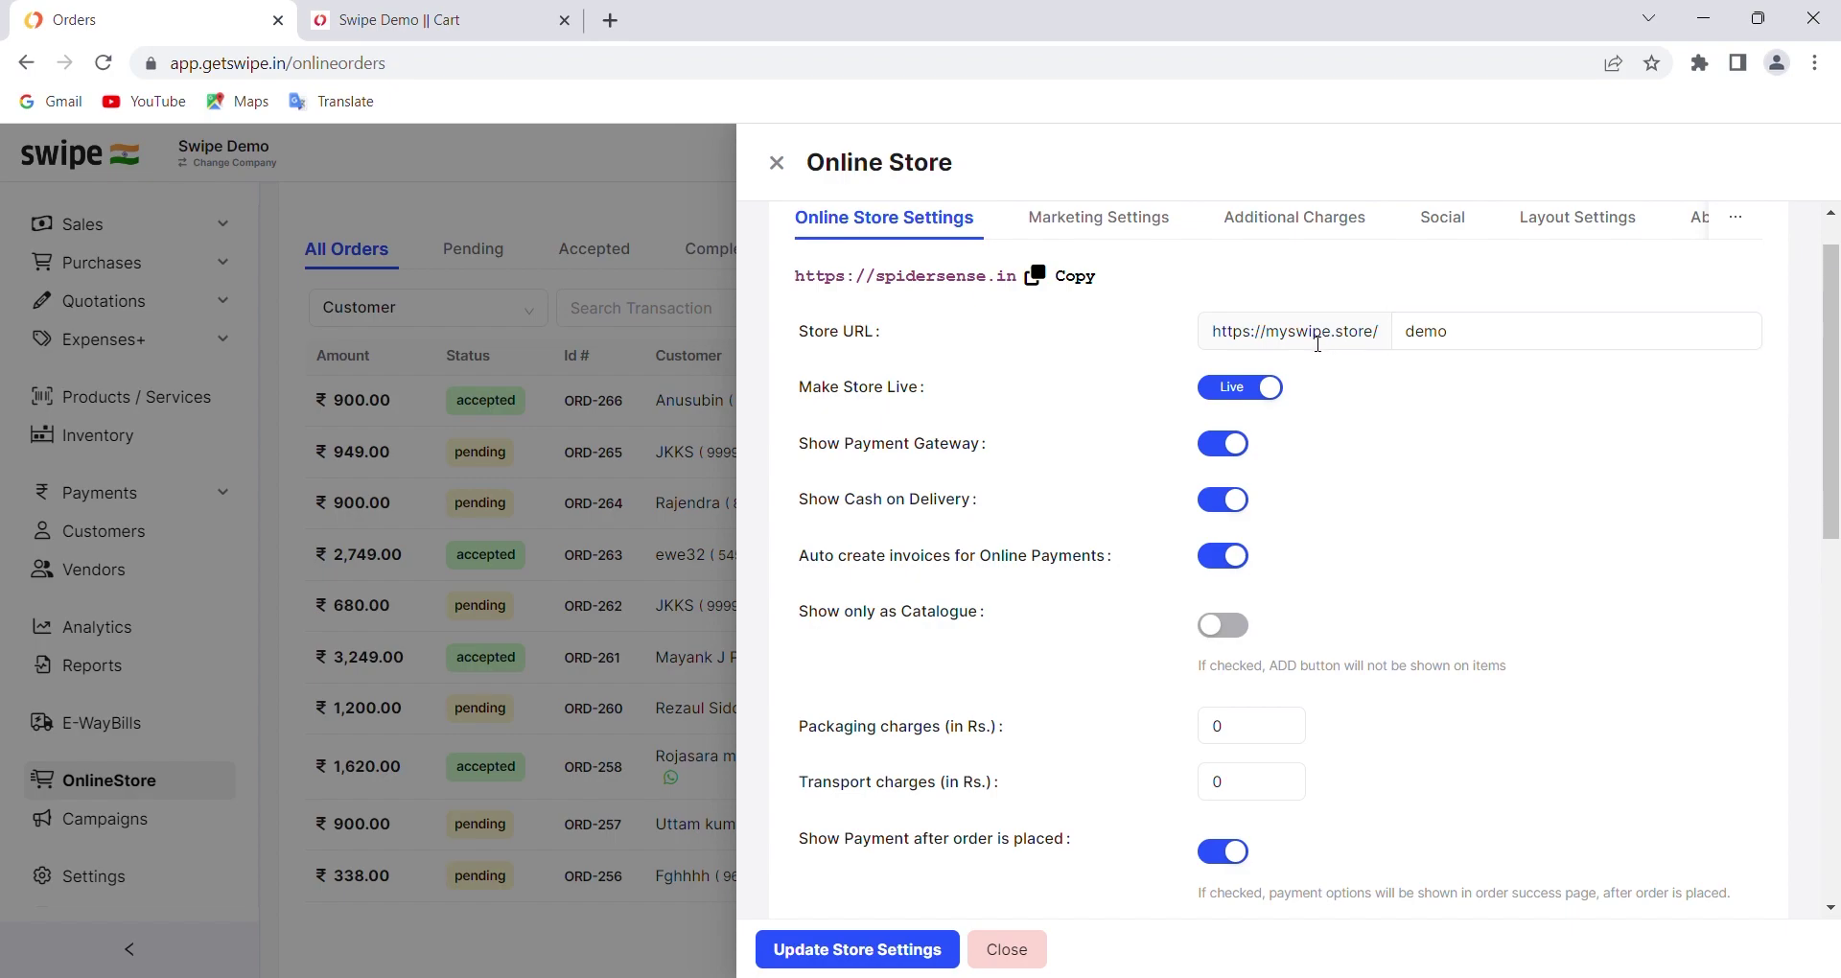
{"action": "left_click", "coordinate": [1481, 344]}
{"action": "scroll", "coordinate": [1457, 570], "scroll_direction": "down", "scroll_amount": 2}
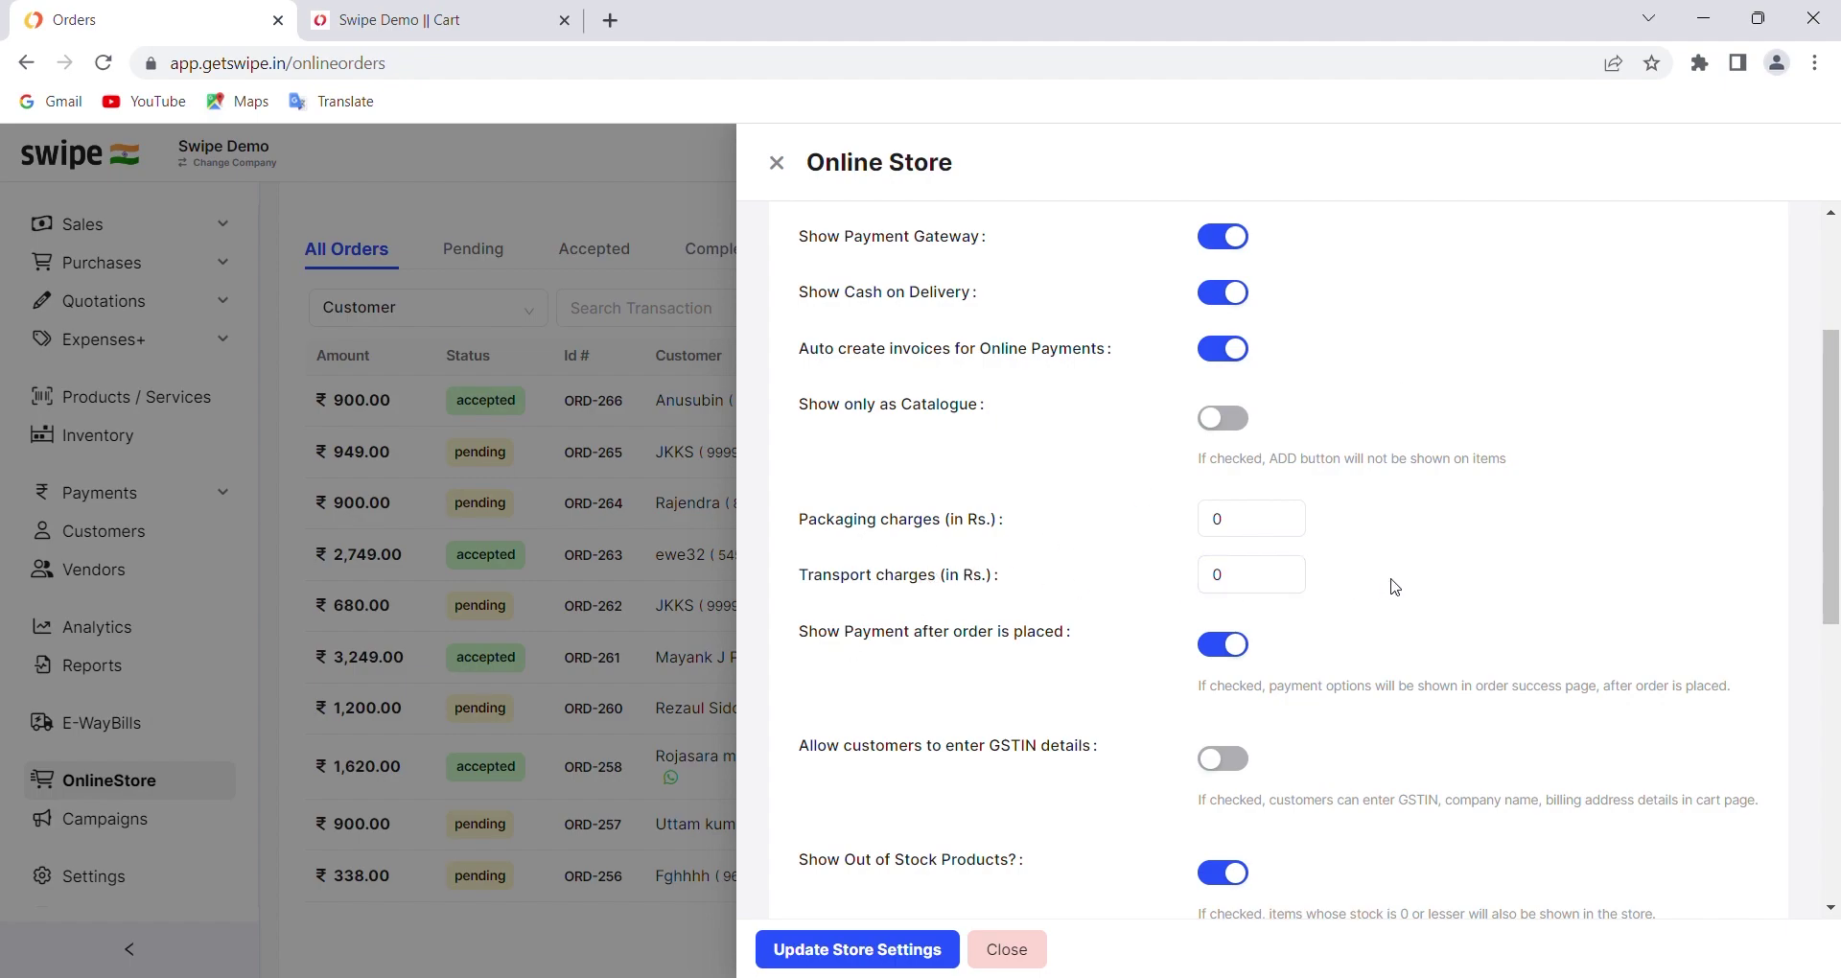
{"action": "scroll", "coordinate": [1279, 588], "scroll_direction": "down", "scroll_amount": 3}
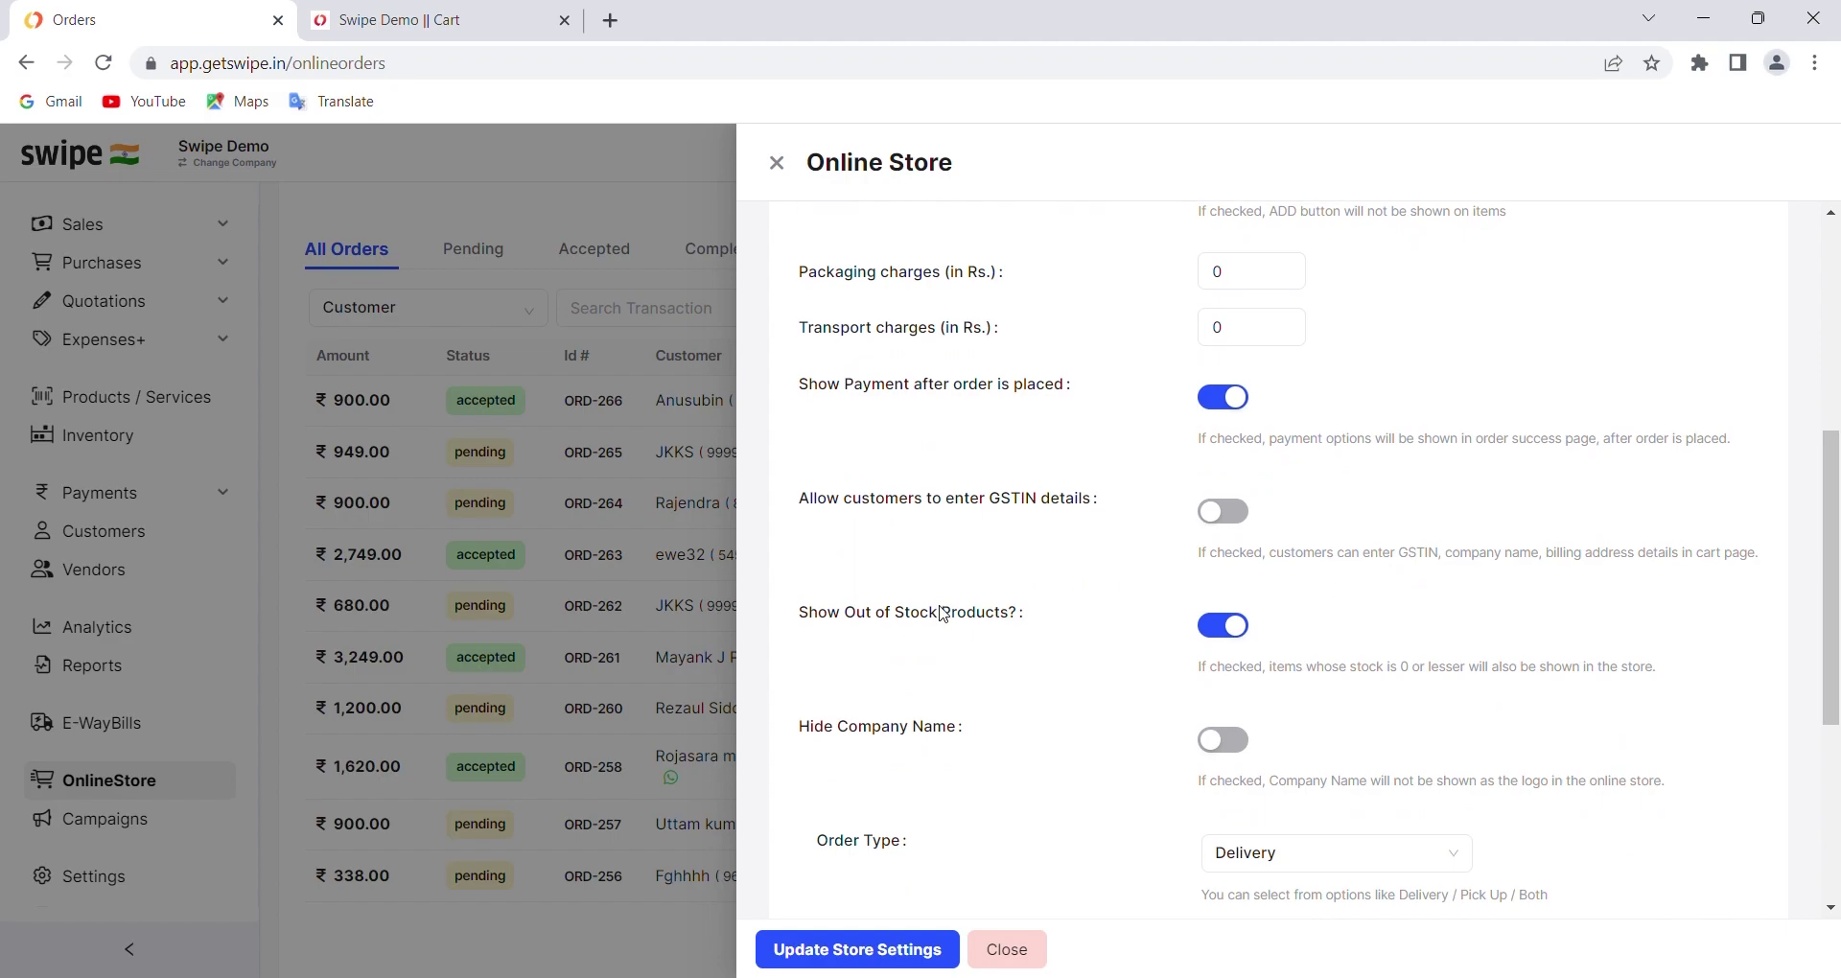
{"action": "scroll", "coordinate": [1127, 529], "scroll_direction": "down", "scroll_amount": 2}
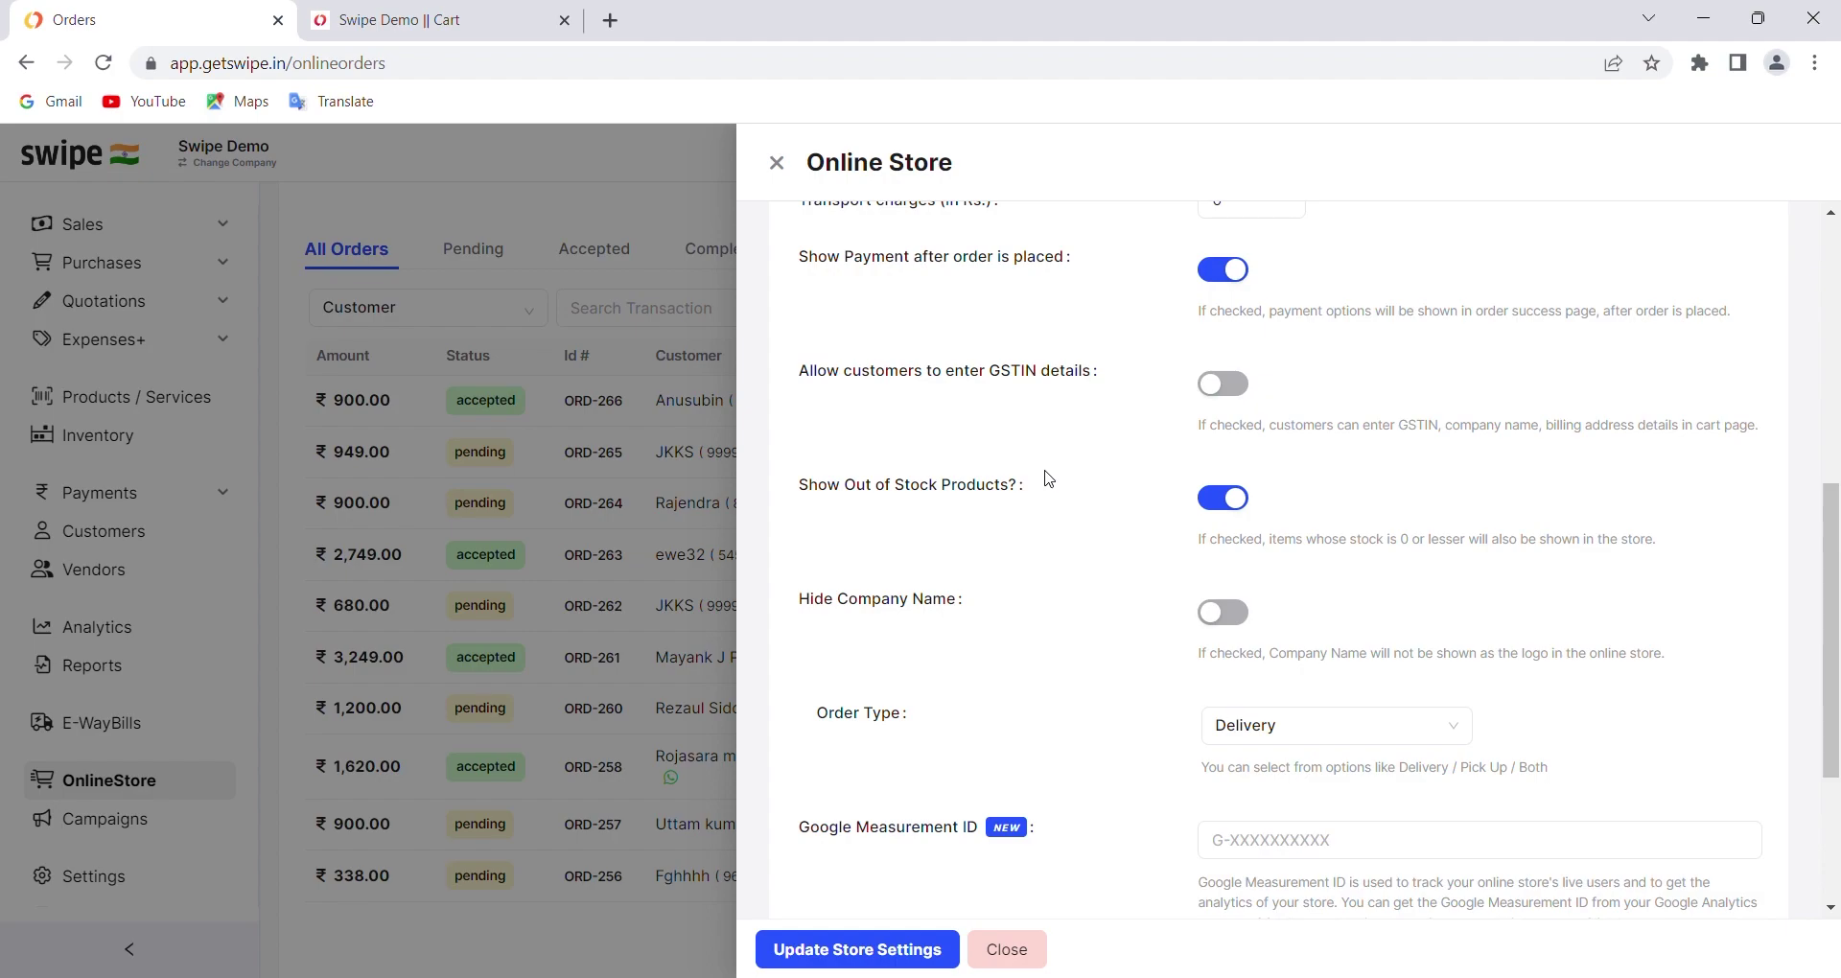
{"action": "scroll", "coordinate": [1049, 479], "scroll_direction": "down", "scroll_amount": 3}
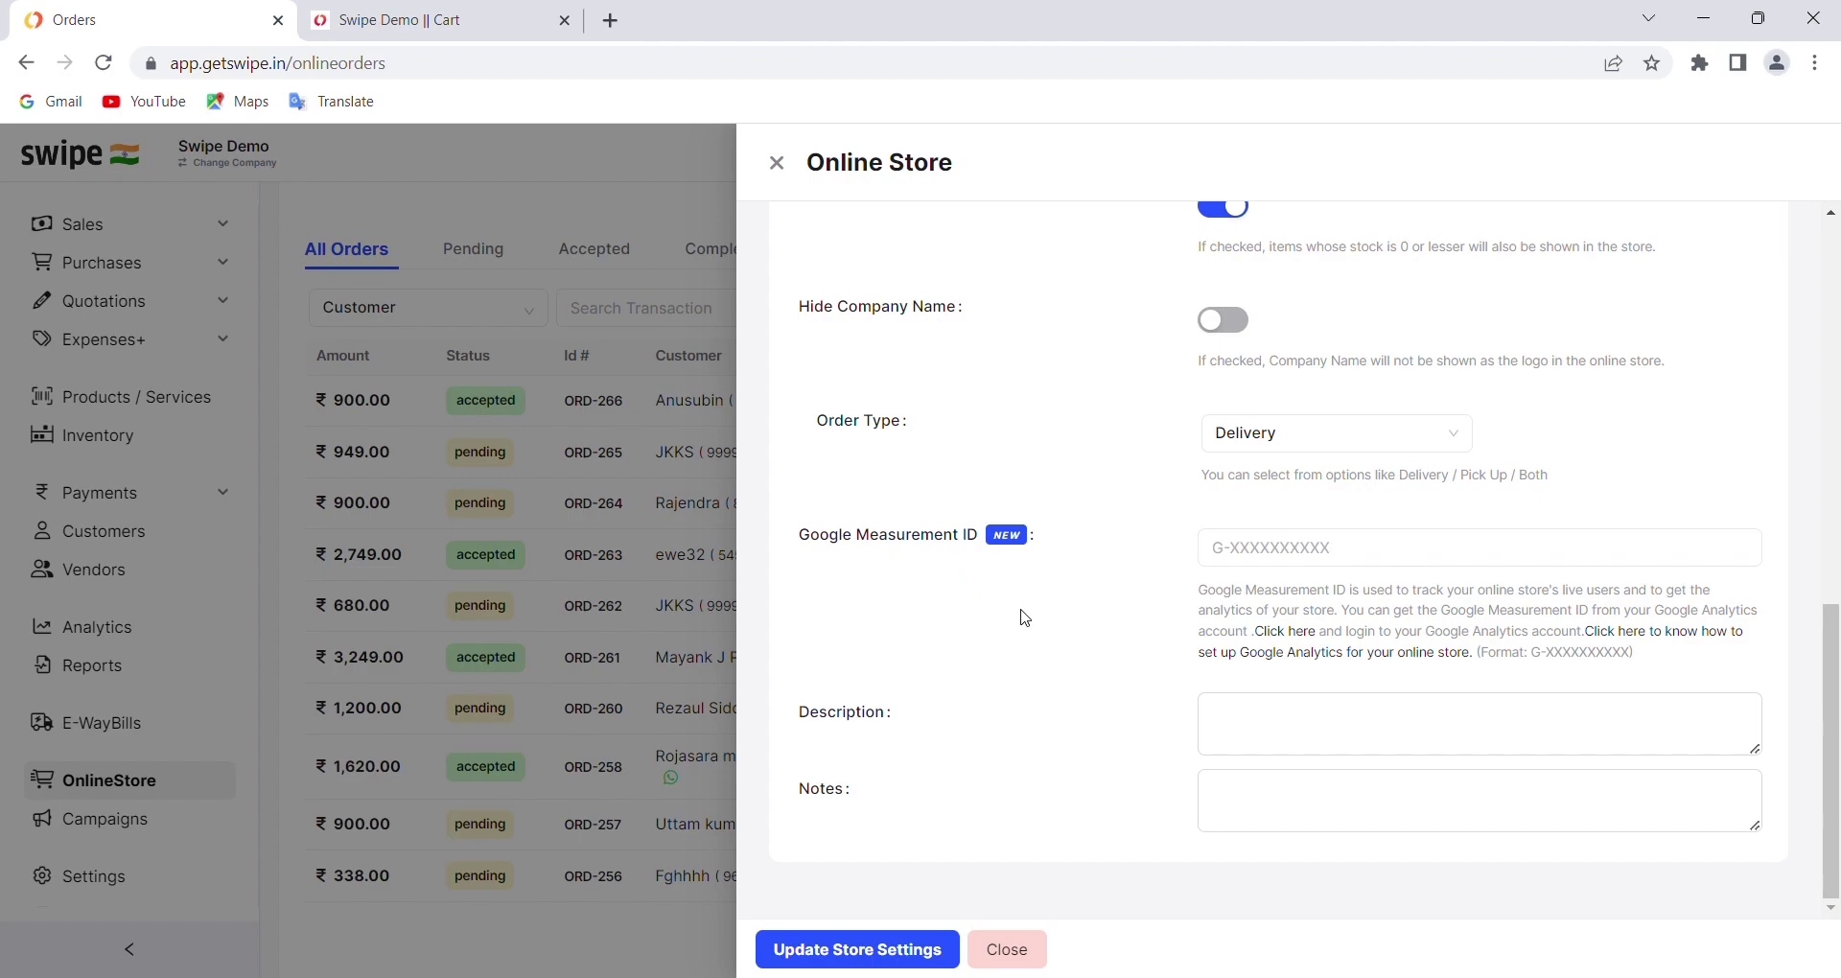
{"action": "left_click", "coordinate": [1292, 567]}
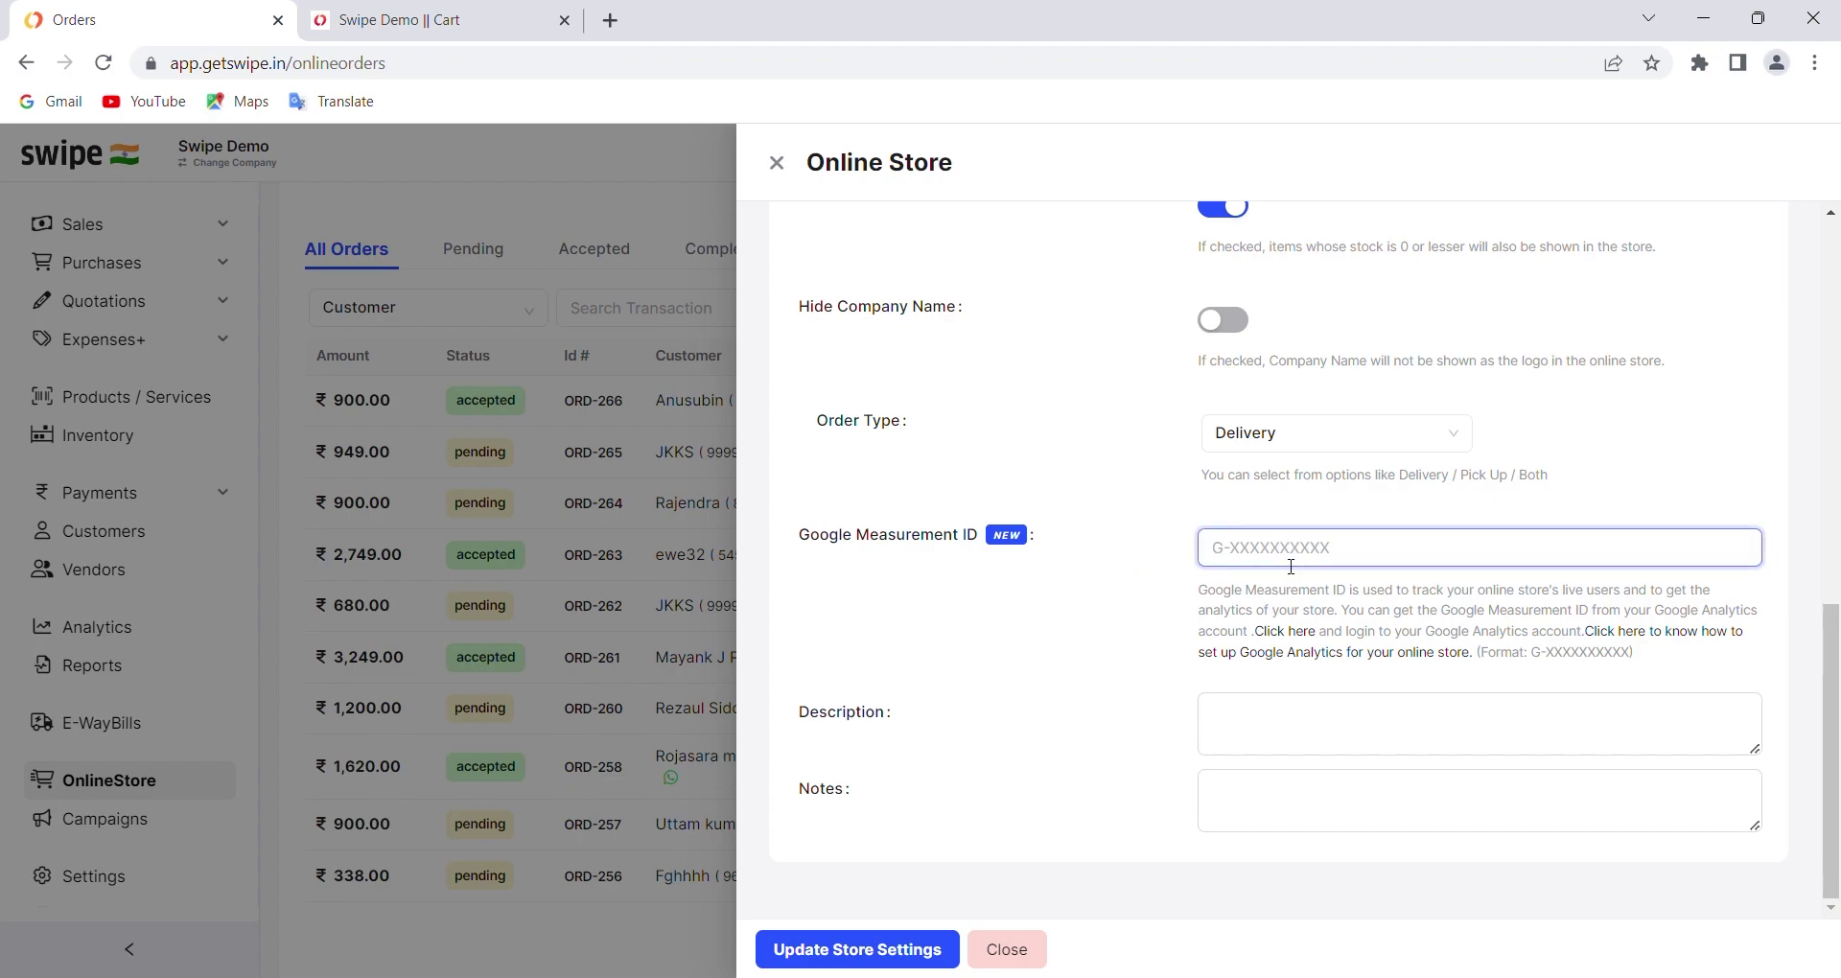
{"action": "left_click", "coordinate": [1094, 589]}
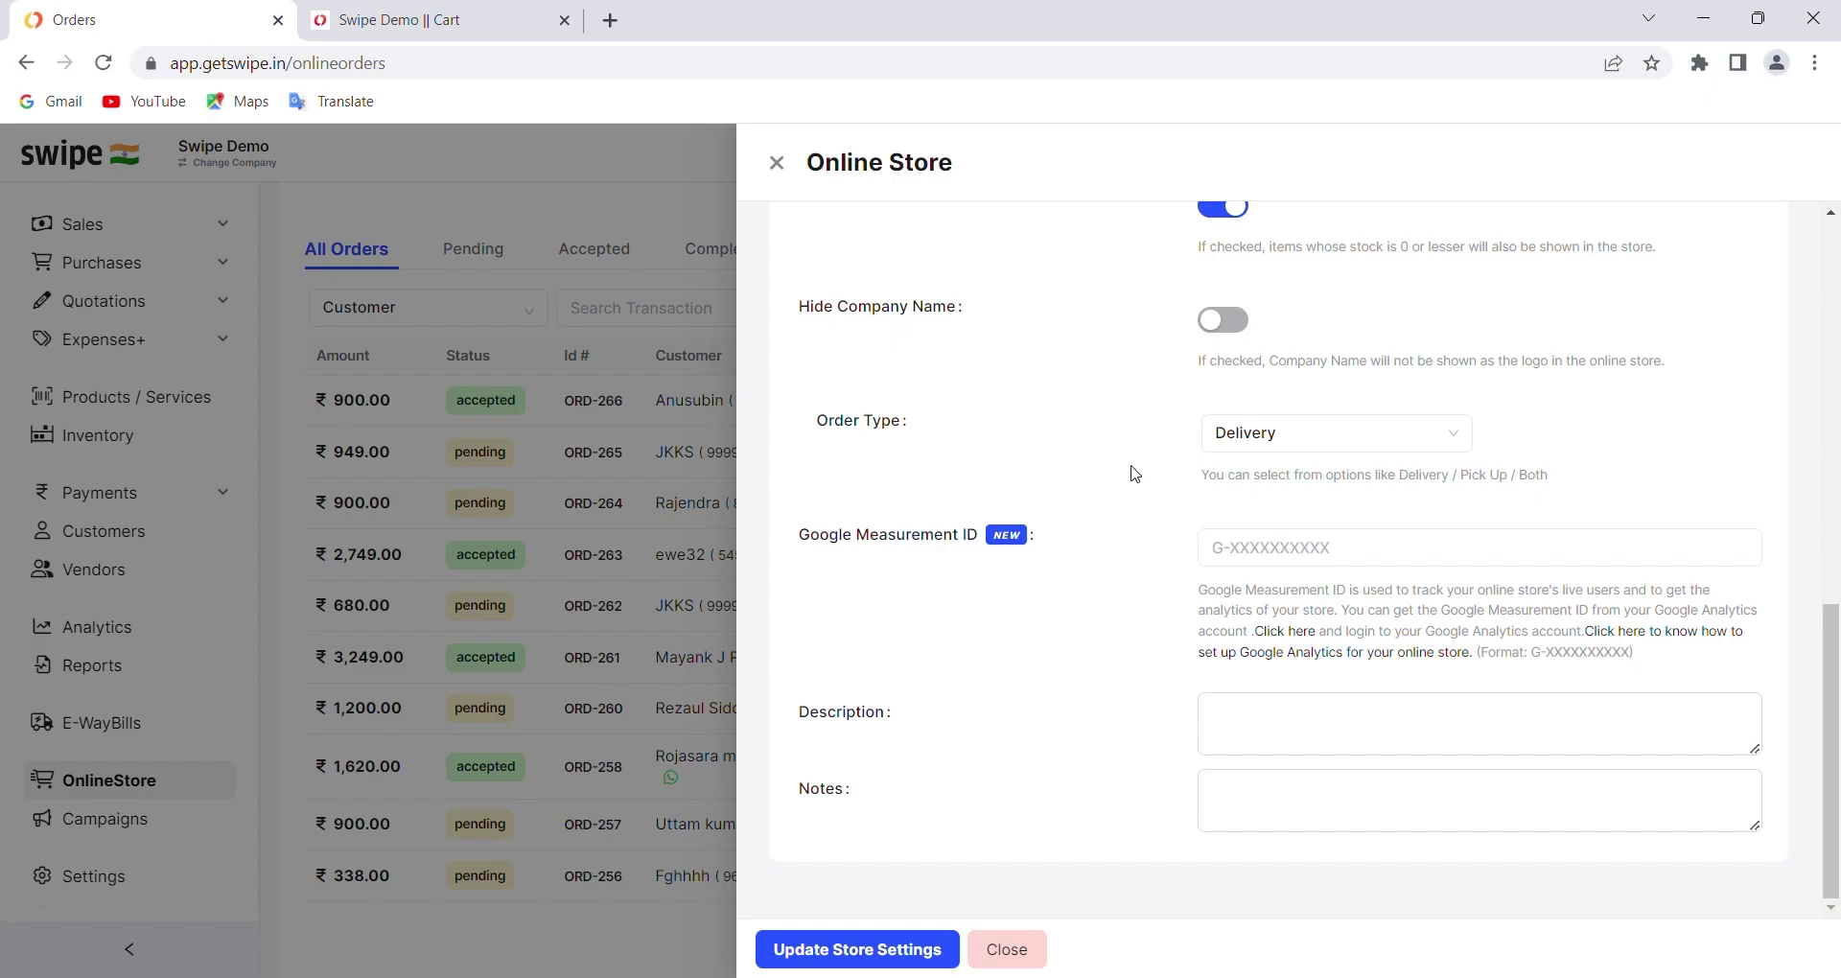
{"action": "scroll", "coordinate": [1134, 474], "scroll_direction": "up", "scroll_amount": 10}
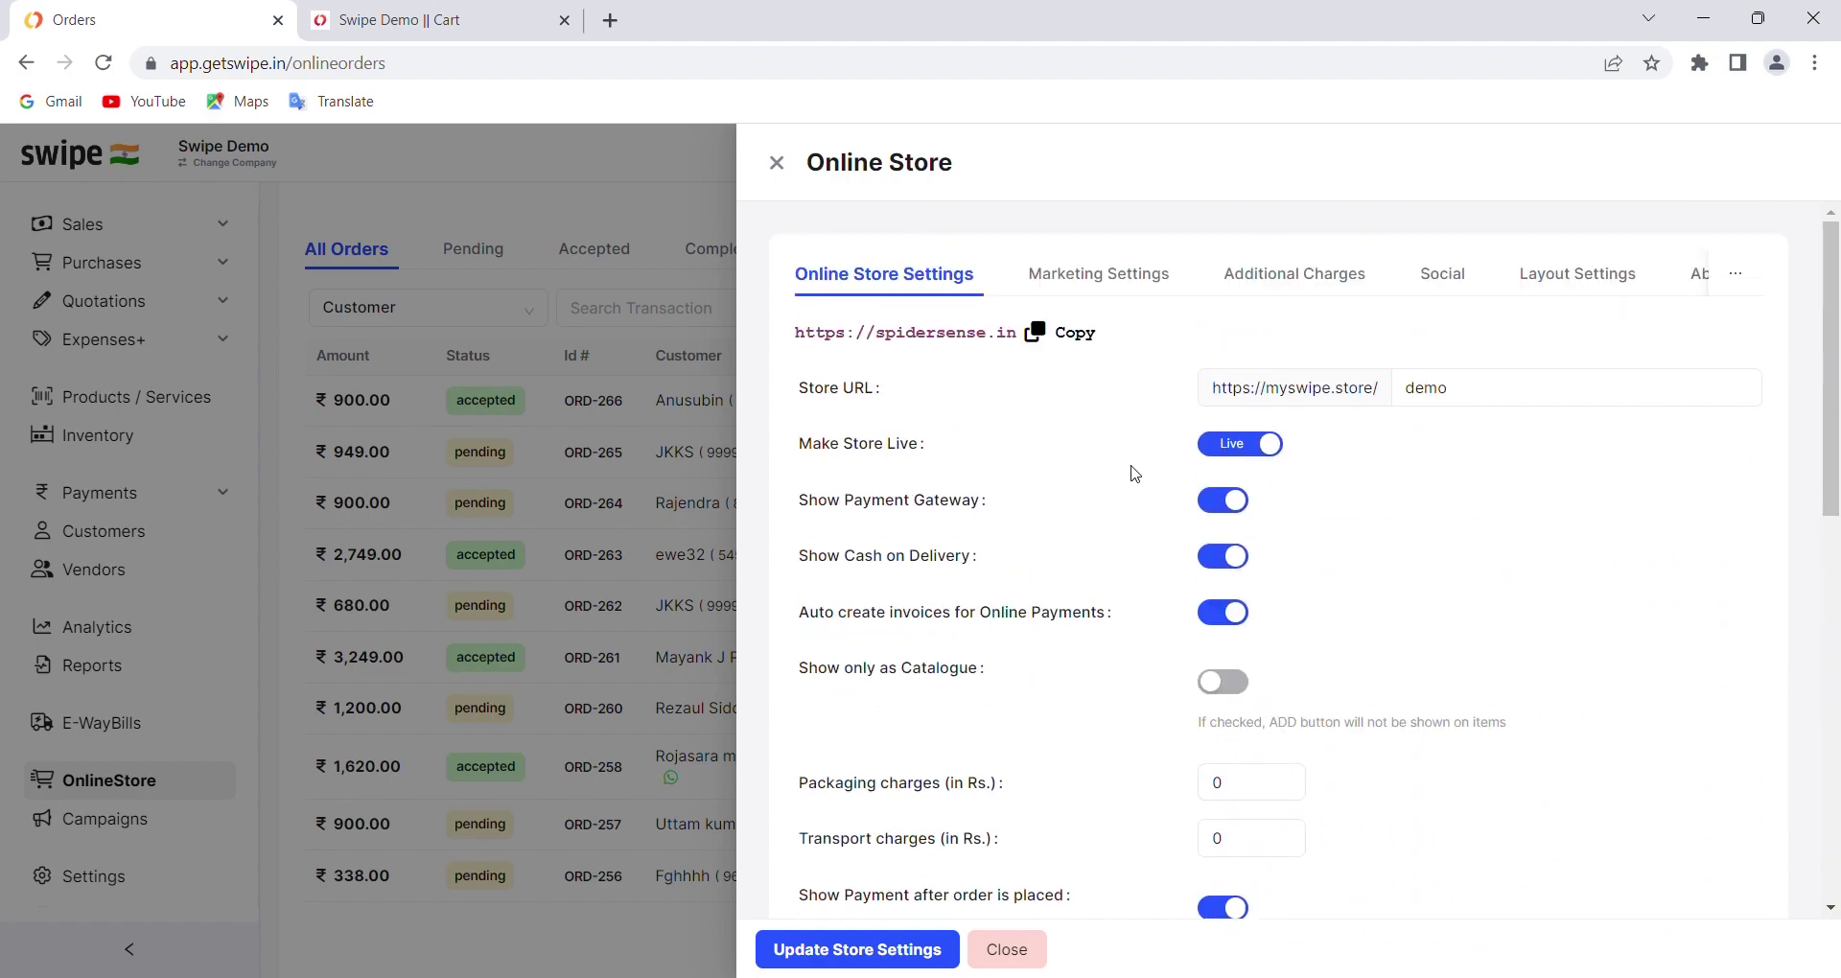
Step: Browse the Marketing Settings' notifications and banners, then view Additional Charges, all set to 0
{"action": "left_click", "coordinate": [1110, 281]}
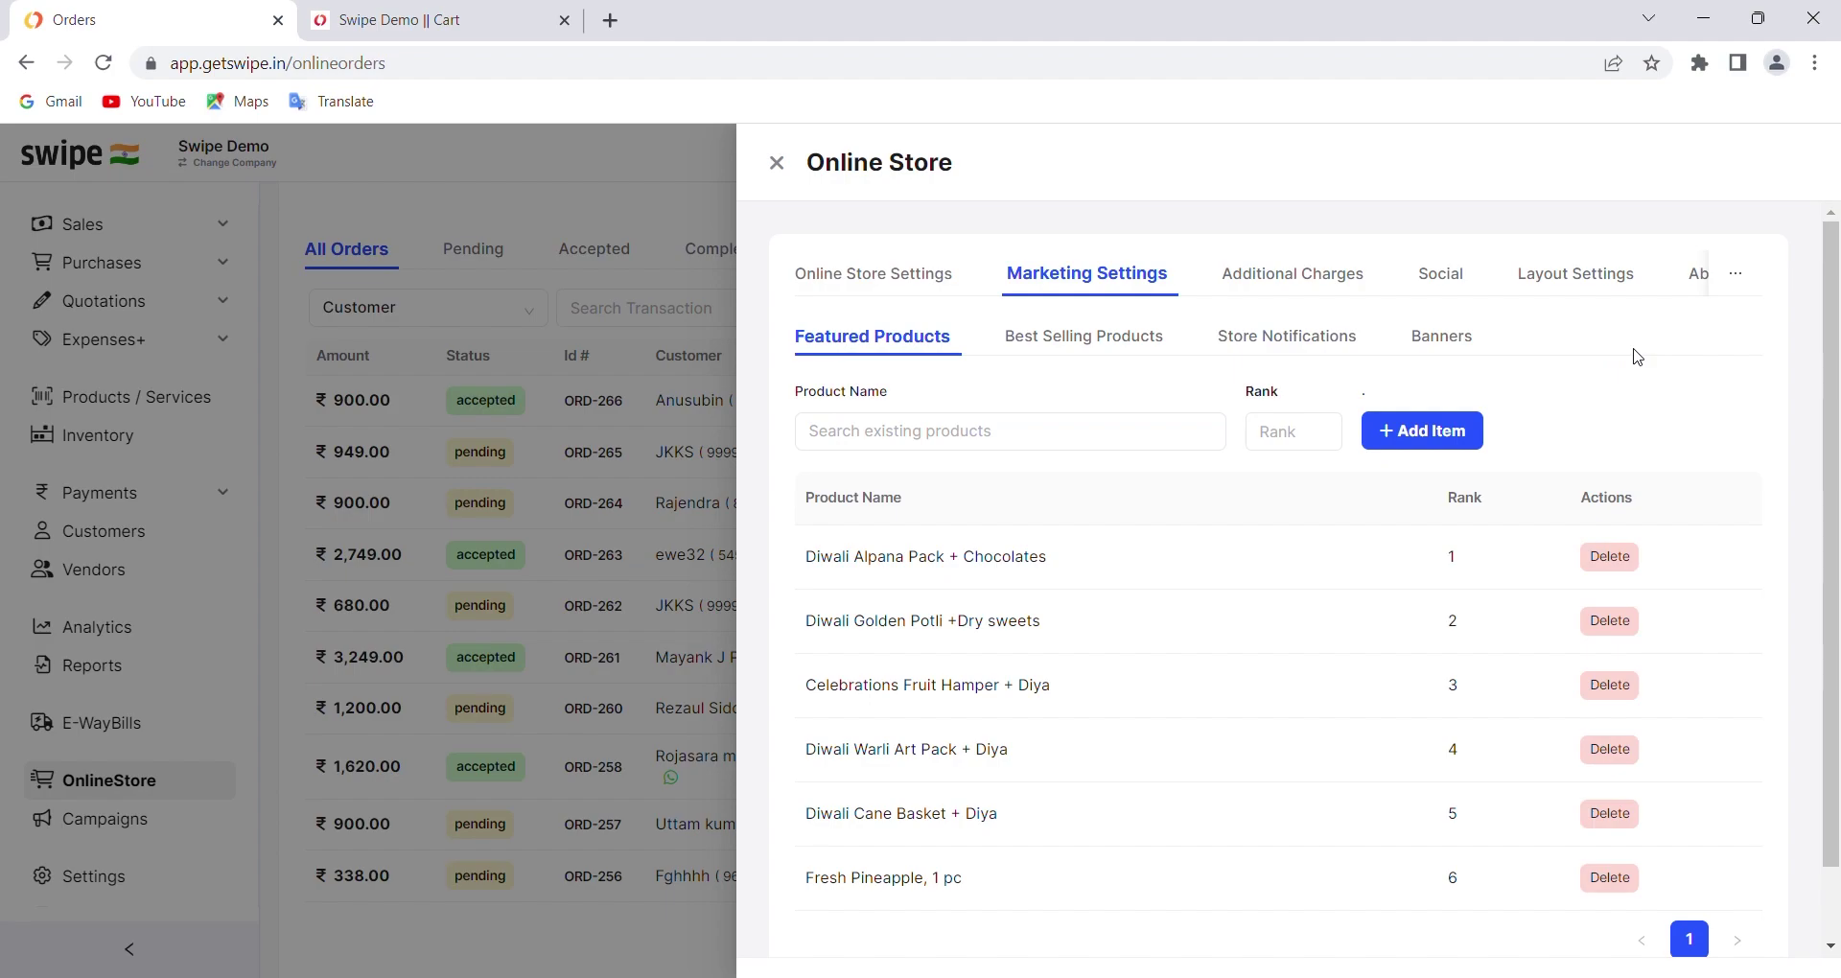
{"action": "left_click", "coordinate": [1330, 343]}
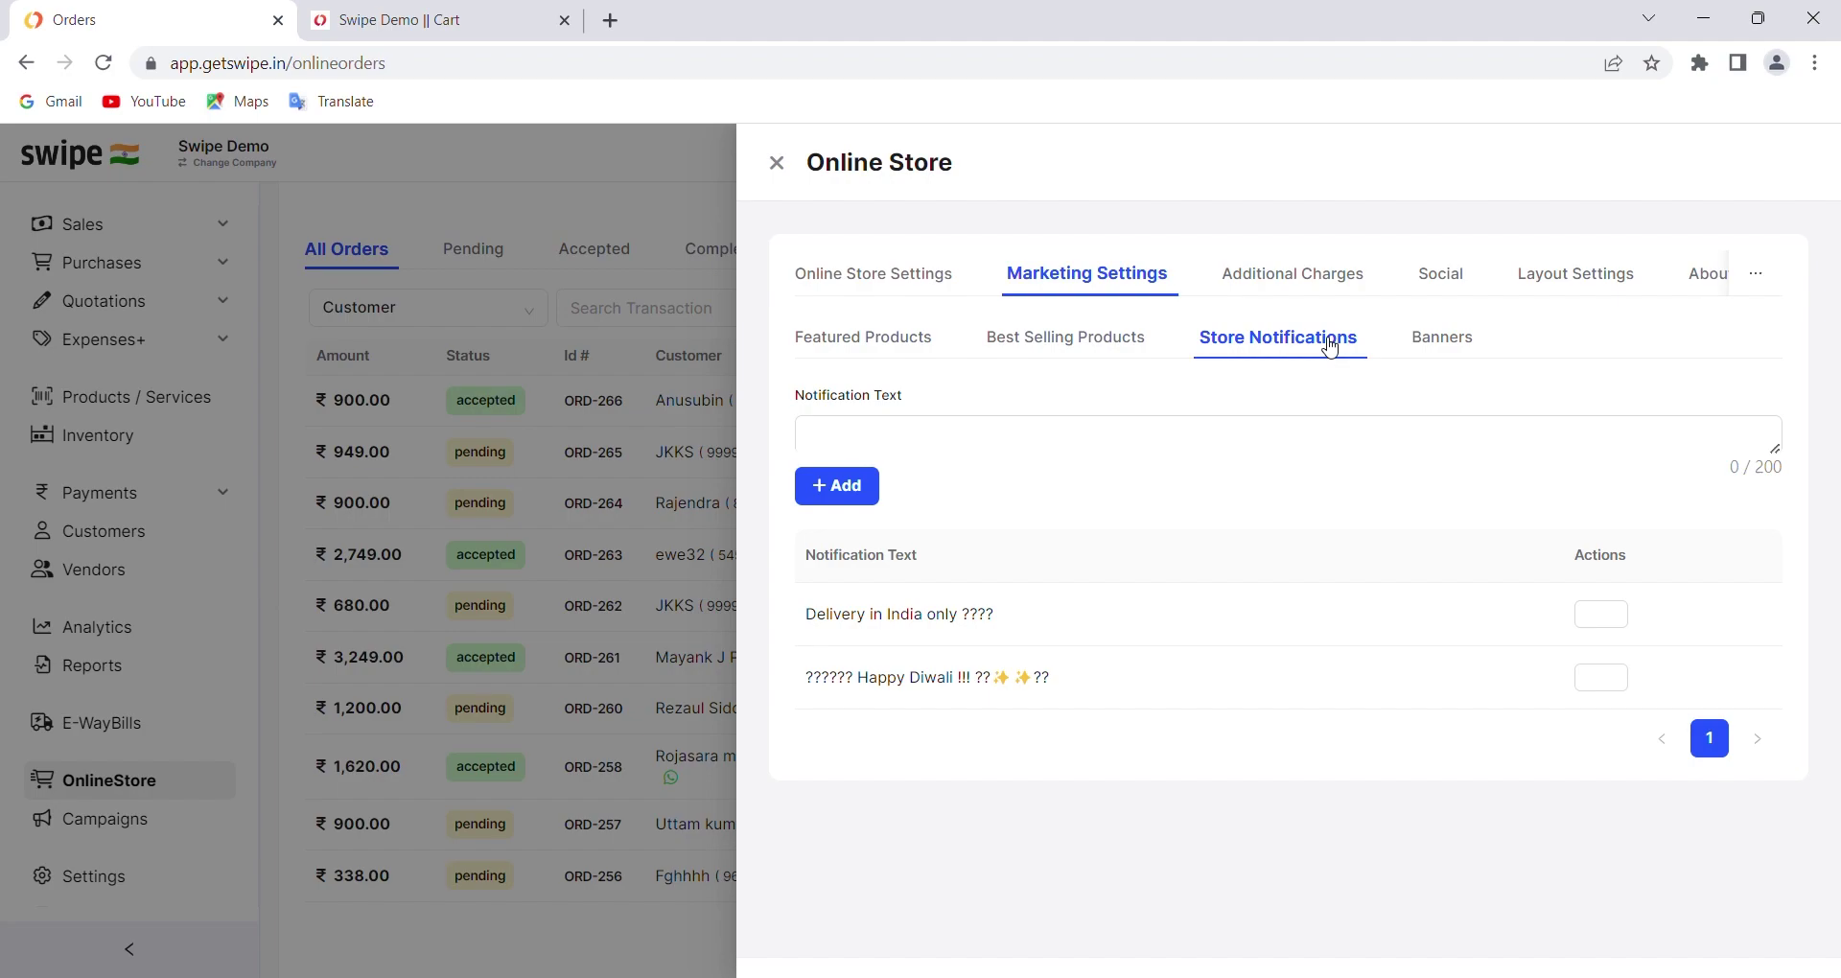
{"action": "left_click", "coordinate": [1462, 349]}
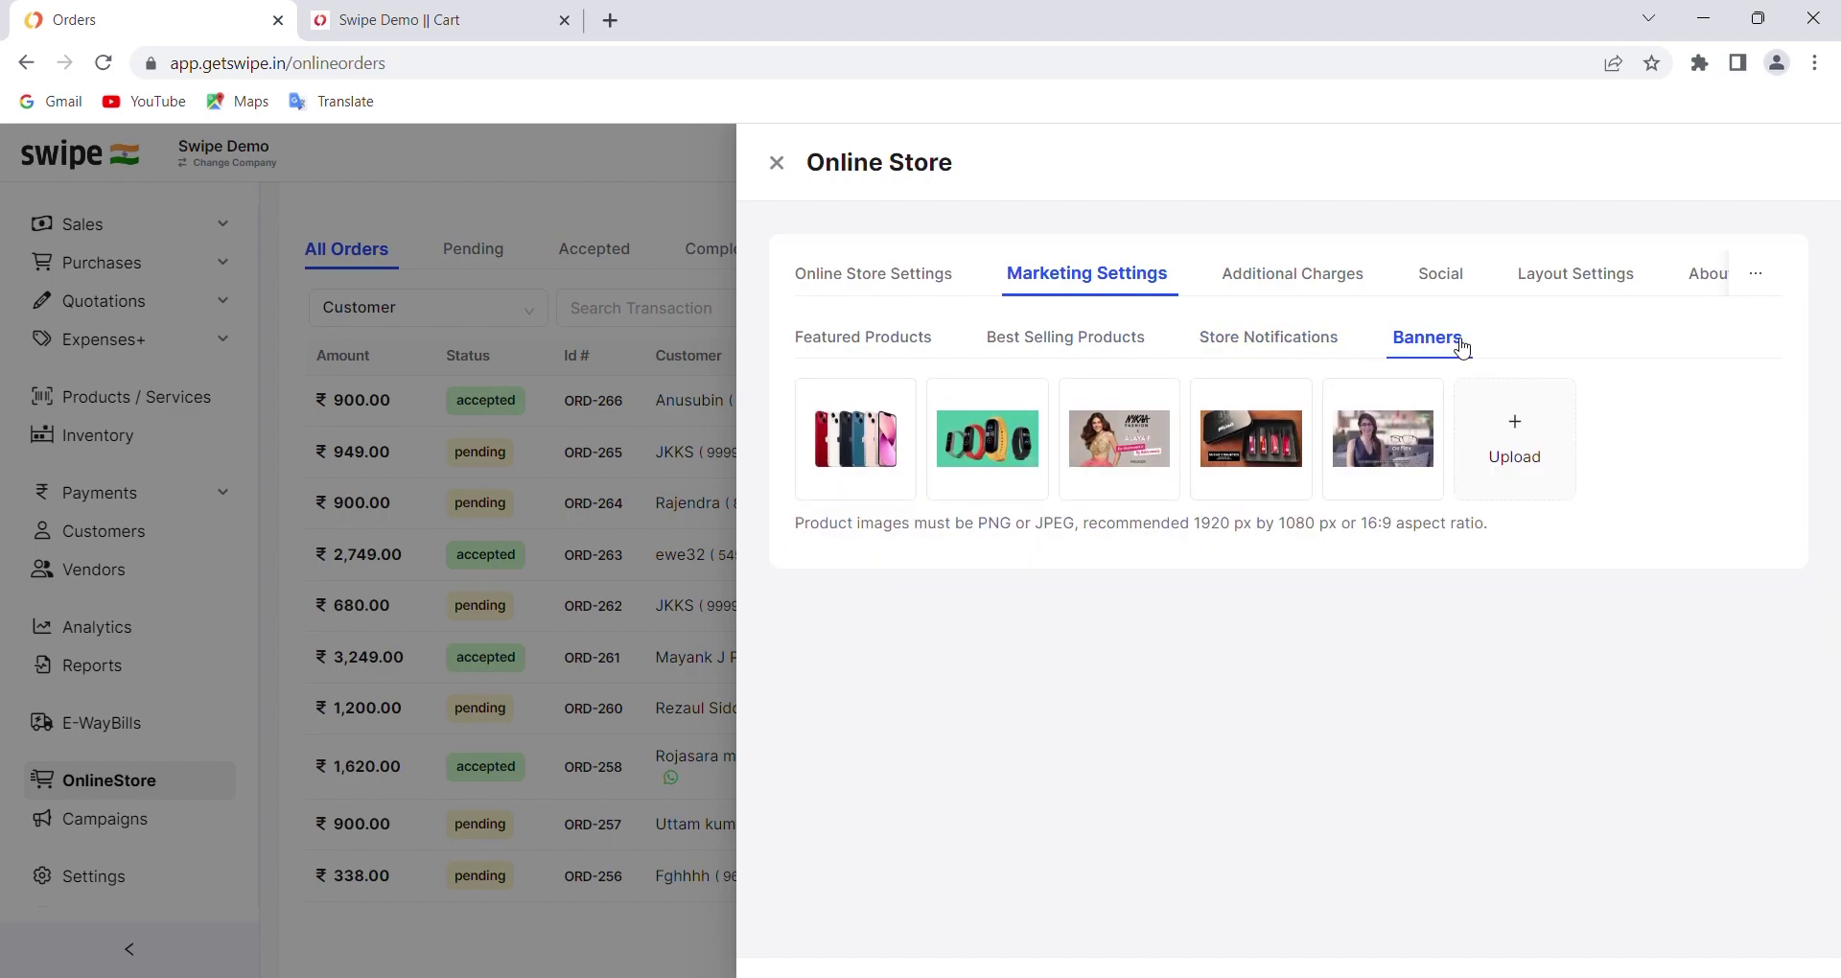
{"action": "left_click", "coordinate": [1294, 279]}
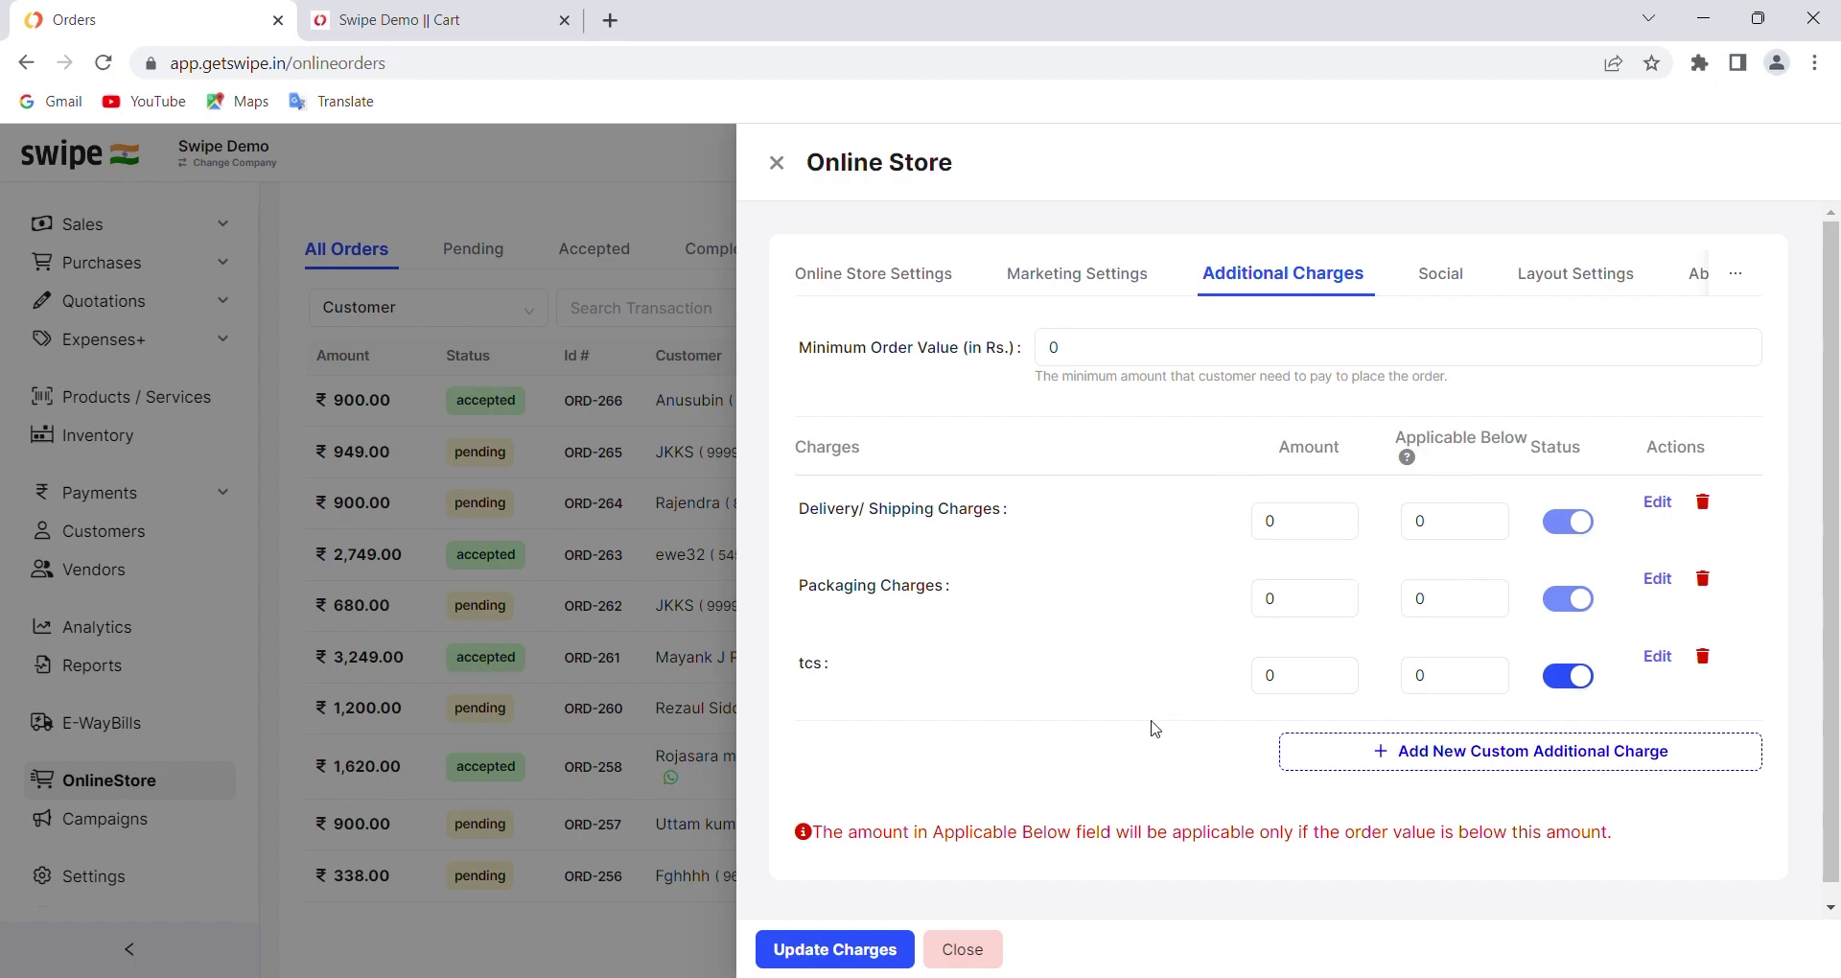
Step: Check the Social tab's Facebook URL, then view Layout Settings with Type 1 and Type 2 layouts
{"action": "left_click", "coordinate": [1461, 283]}
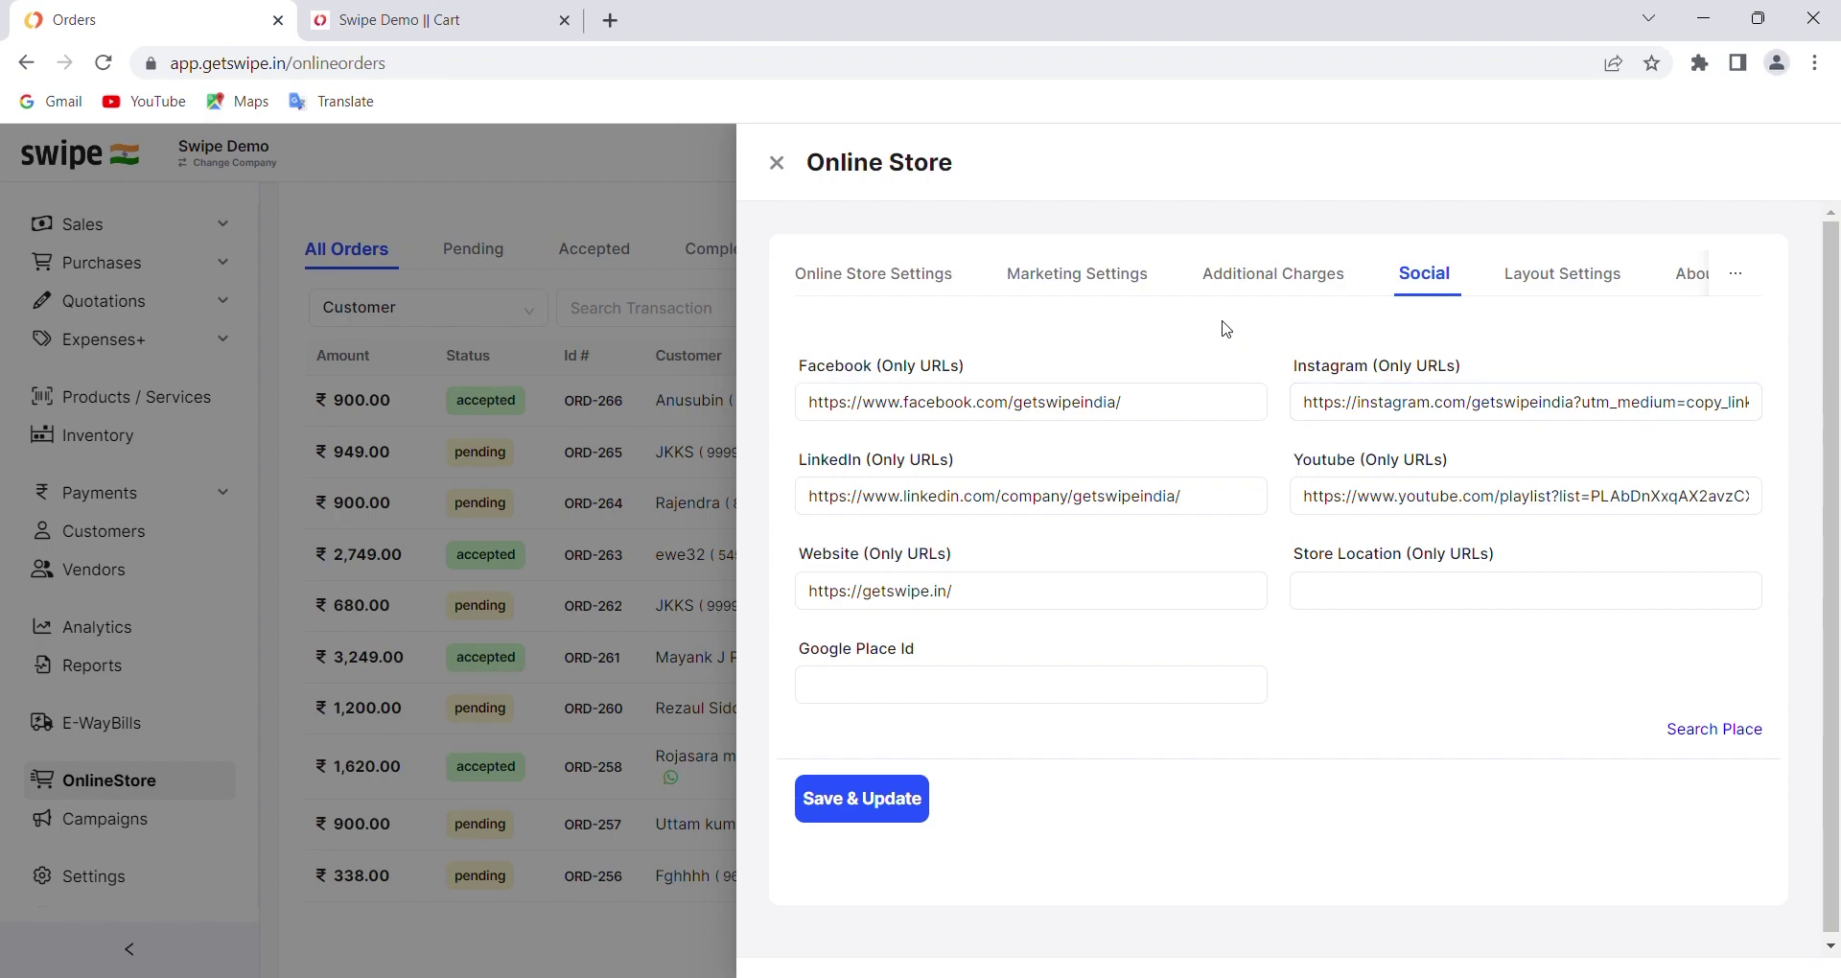
{"action": "left_click", "coordinate": [1117, 421]}
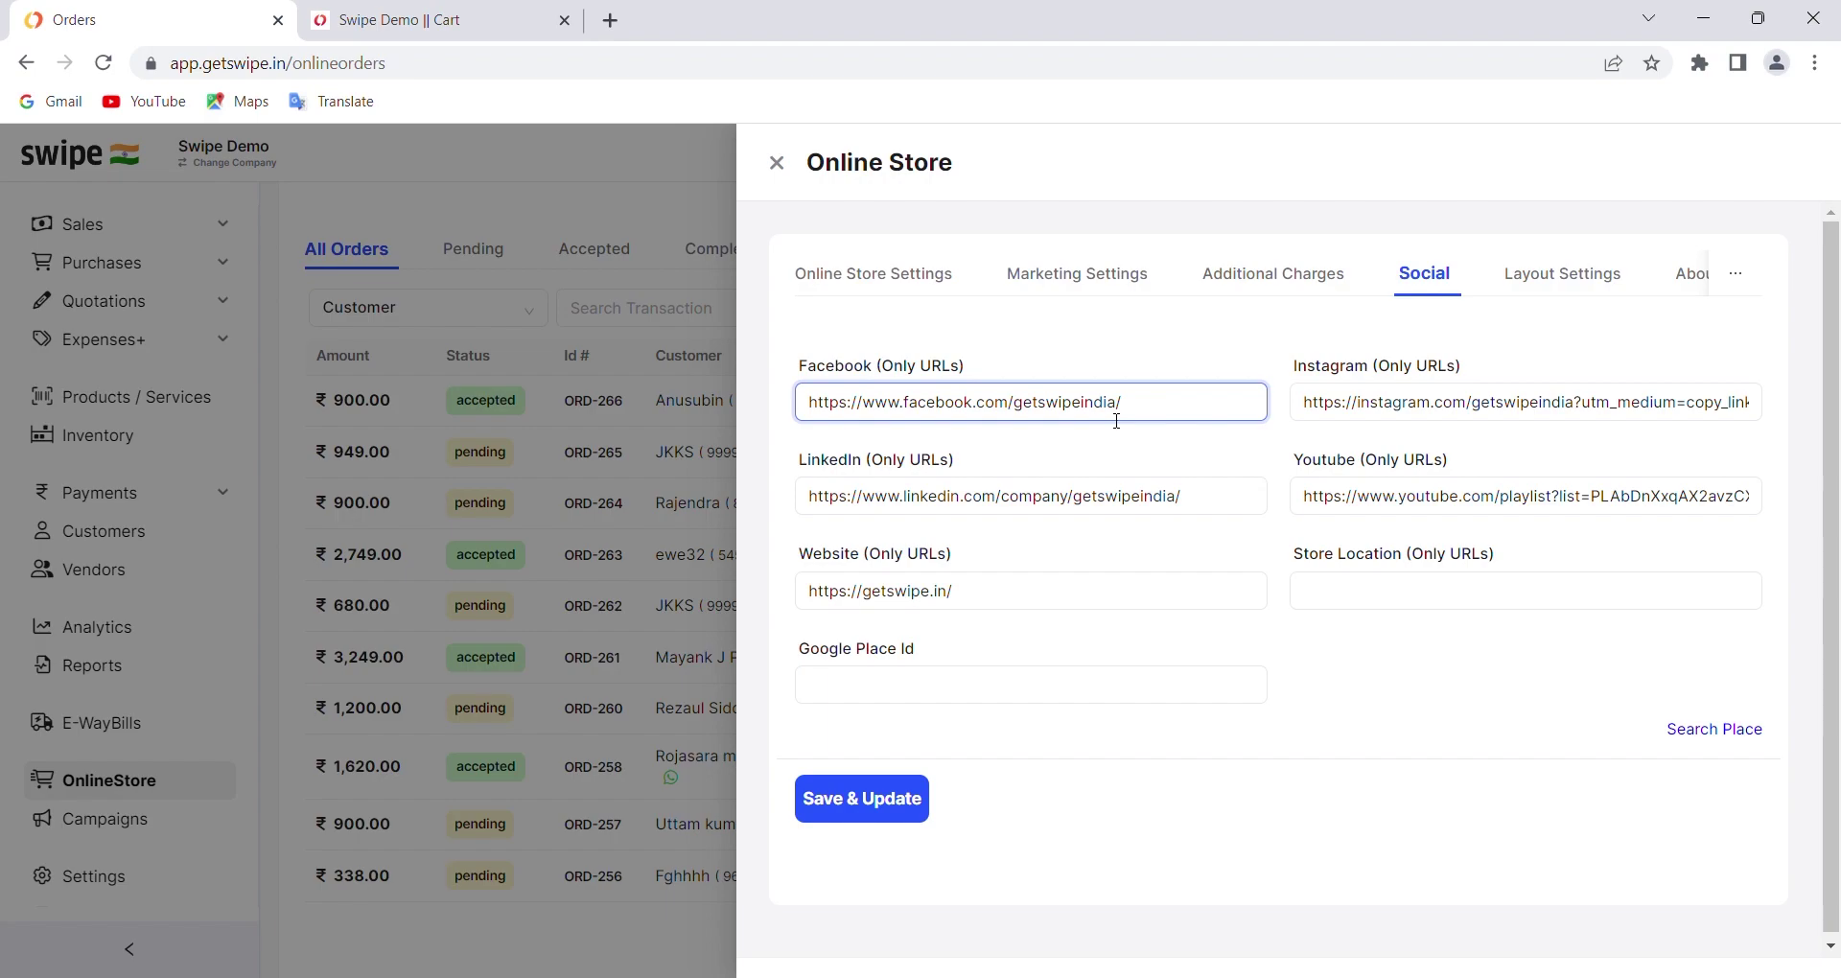
{"action": "left_click", "coordinate": [1544, 279]}
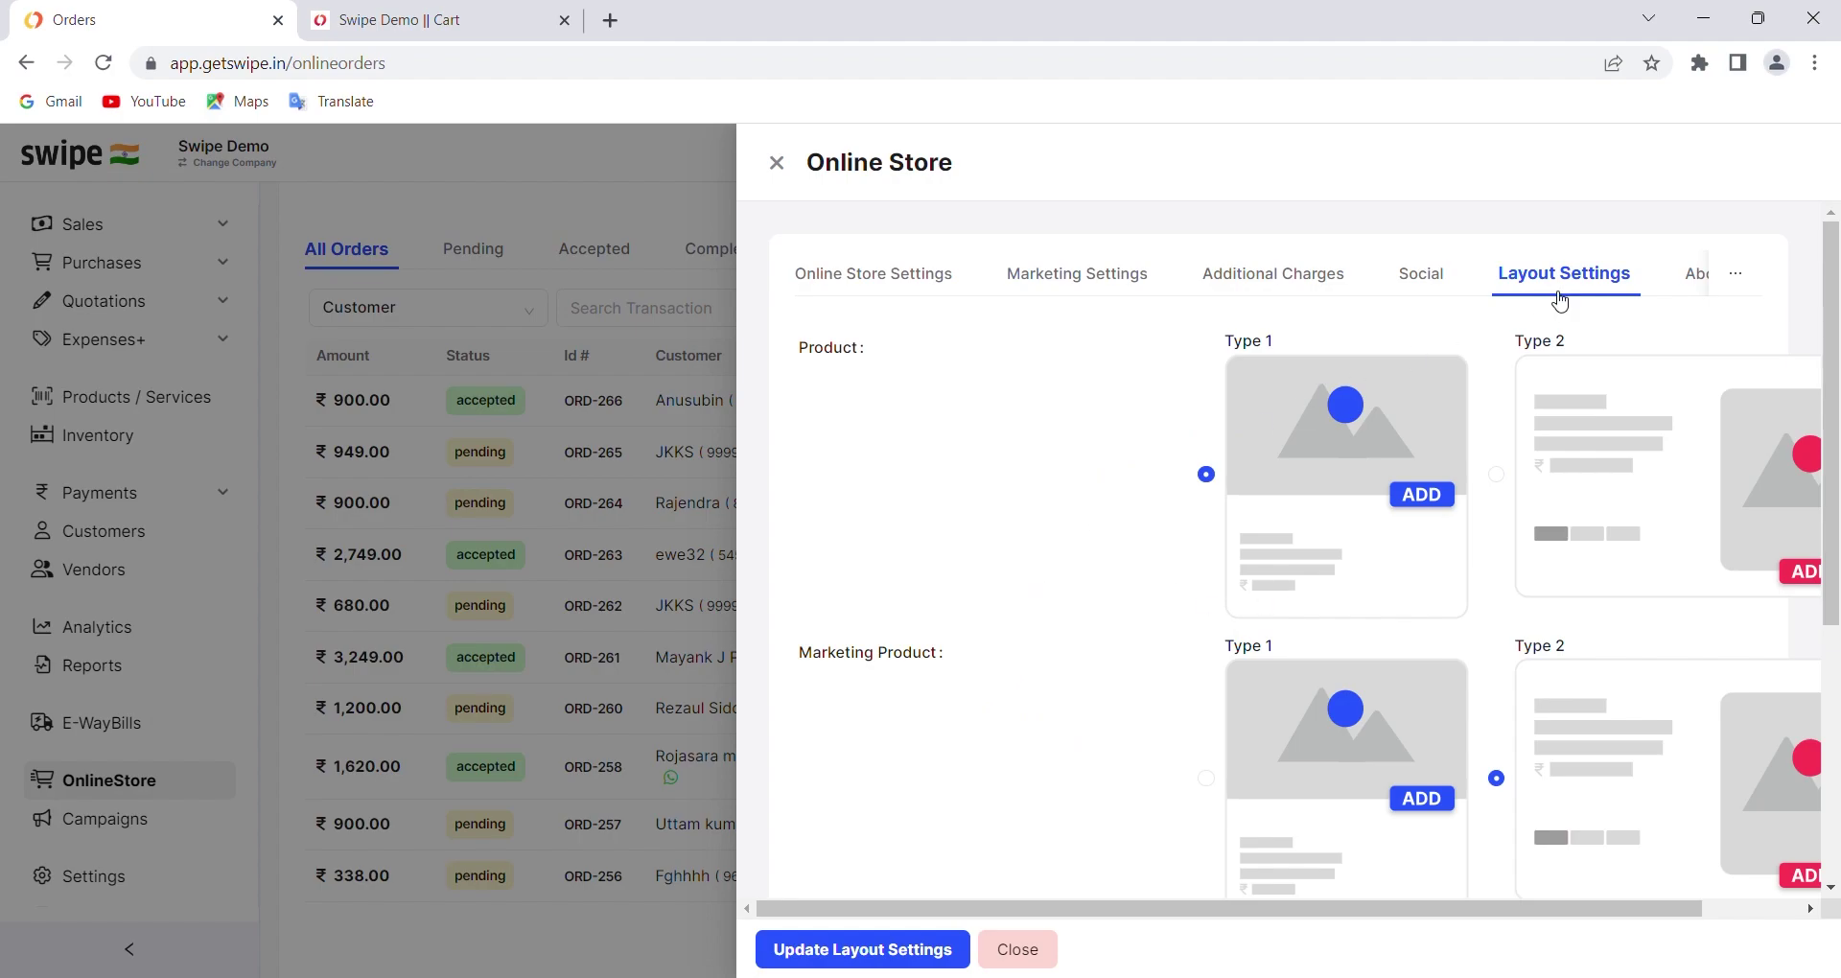
Step: Look over About & Policies, then close the Online Store settings panel
{"action": "scroll", "coordinate": [1558, 297], "scroll_direction": "down", "scroll_amount": 2}
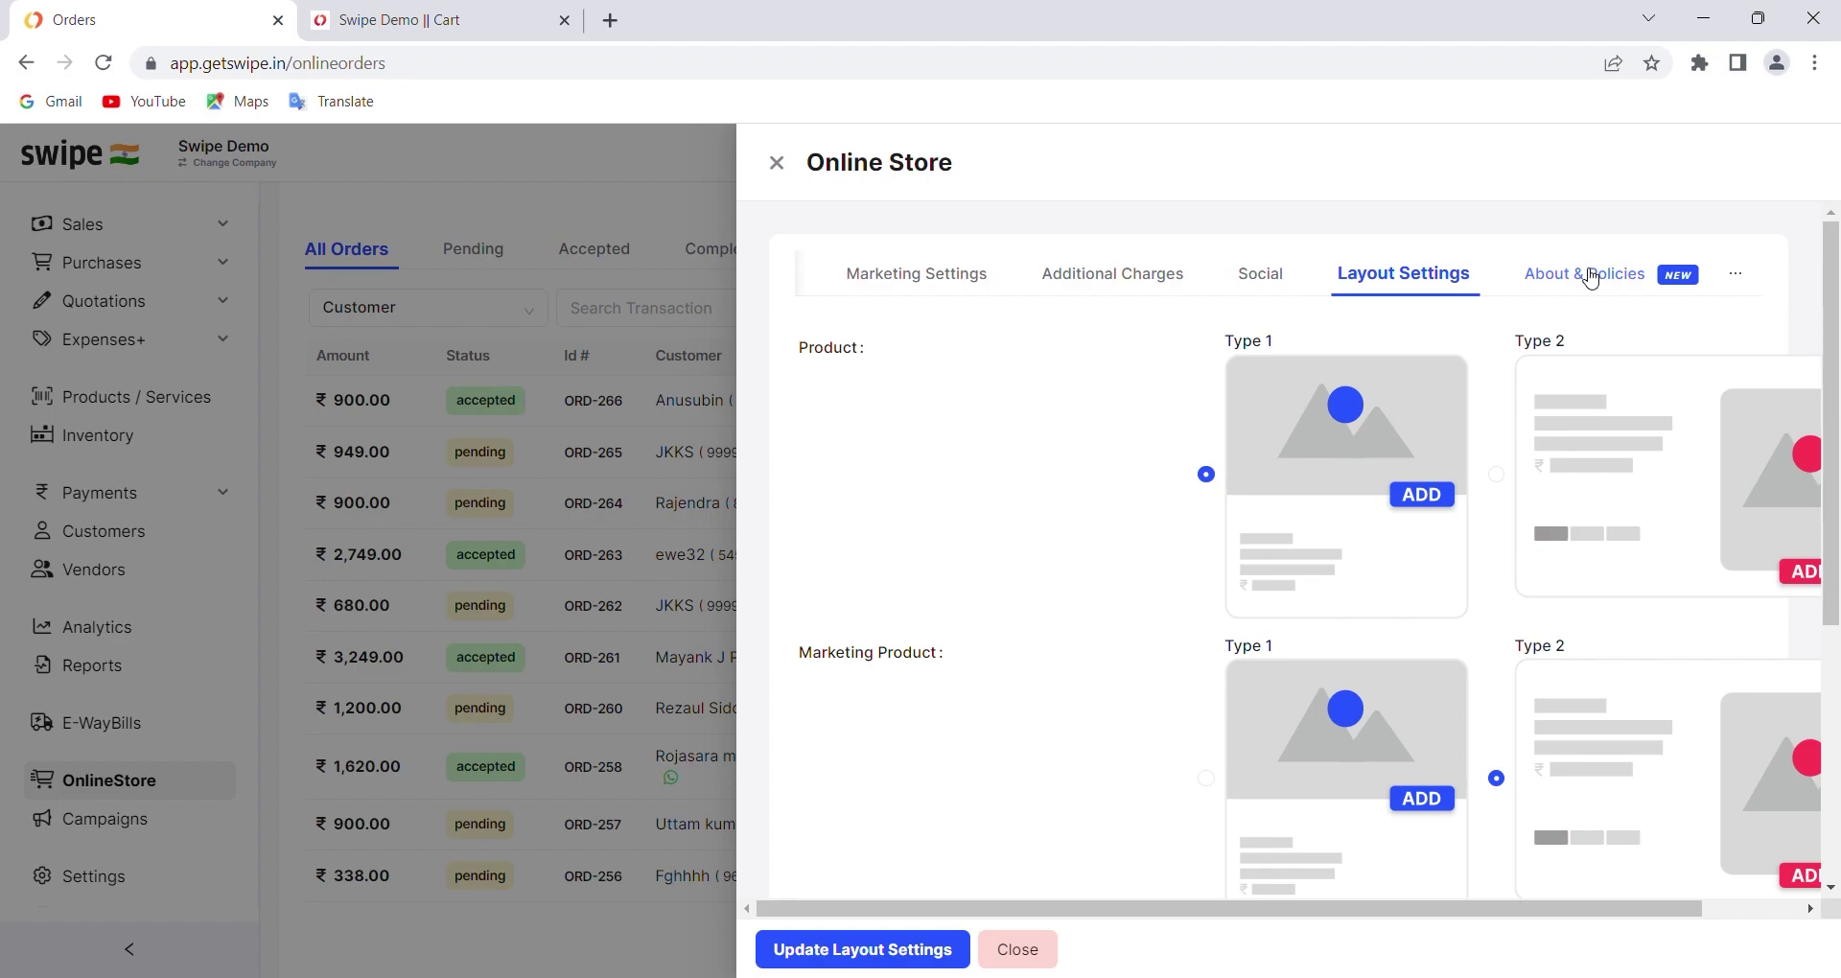
{"action": "left_click", "coordinate": [1591, 279]}
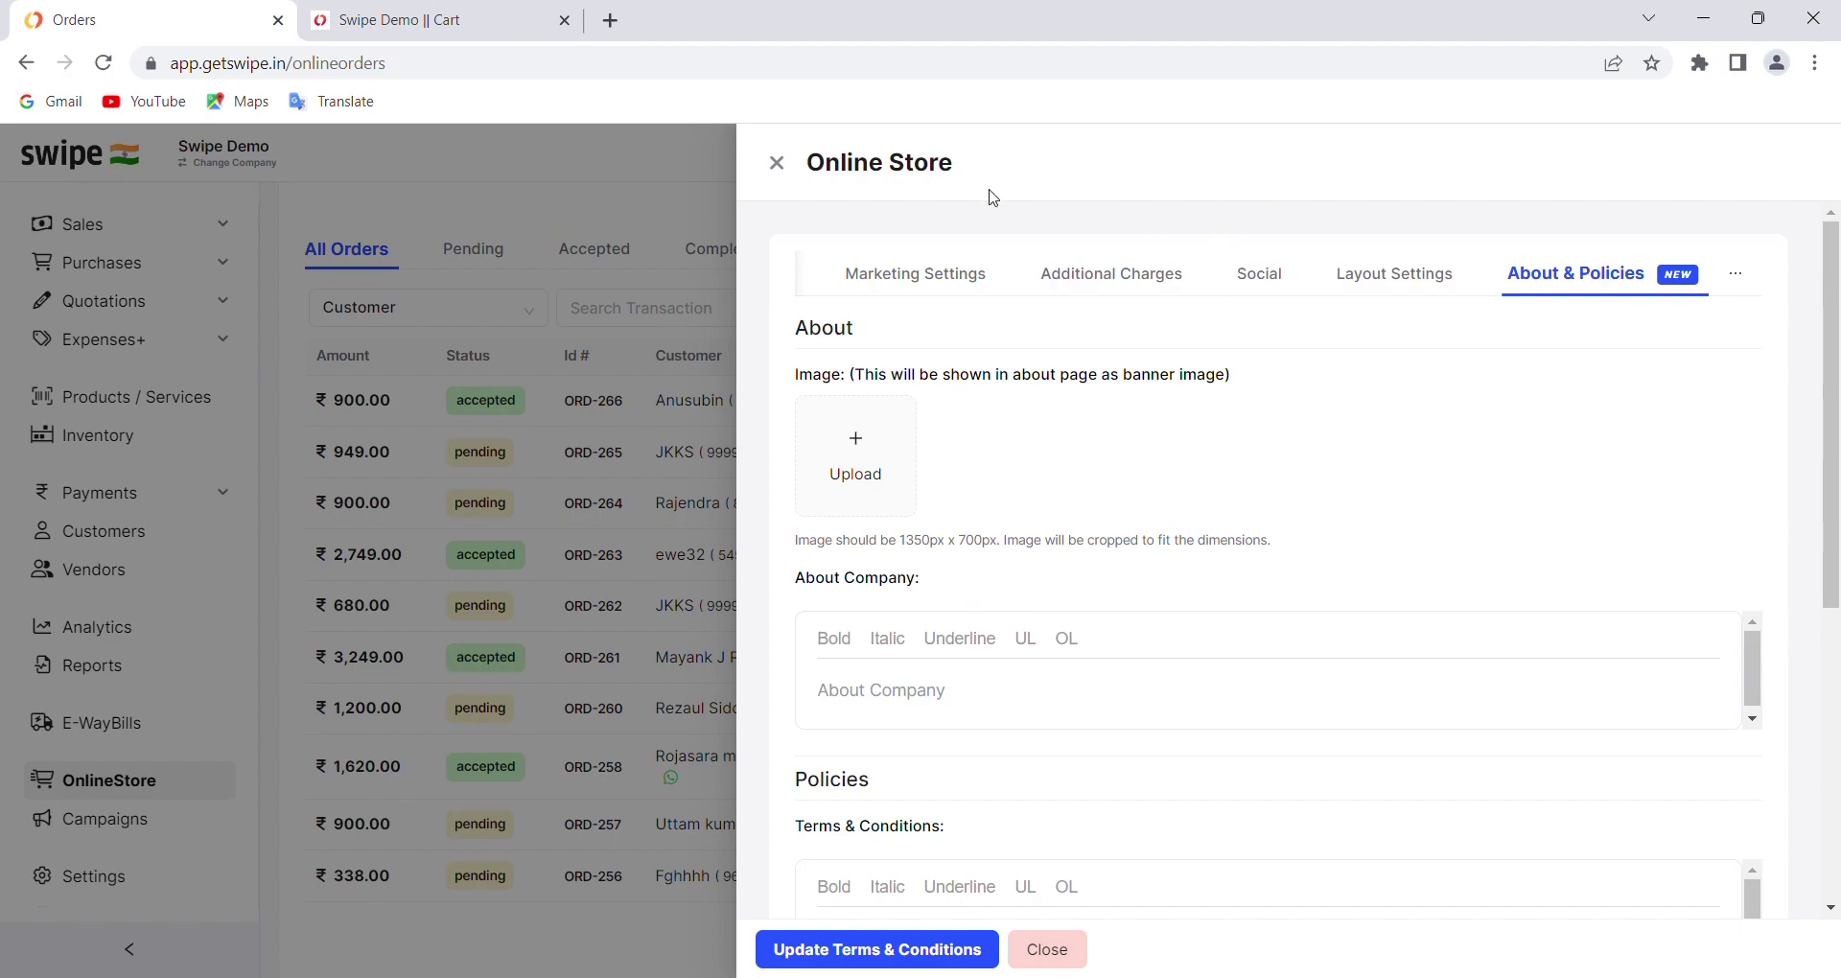
{"action": "left_click", "coordinate": [776, 163]}
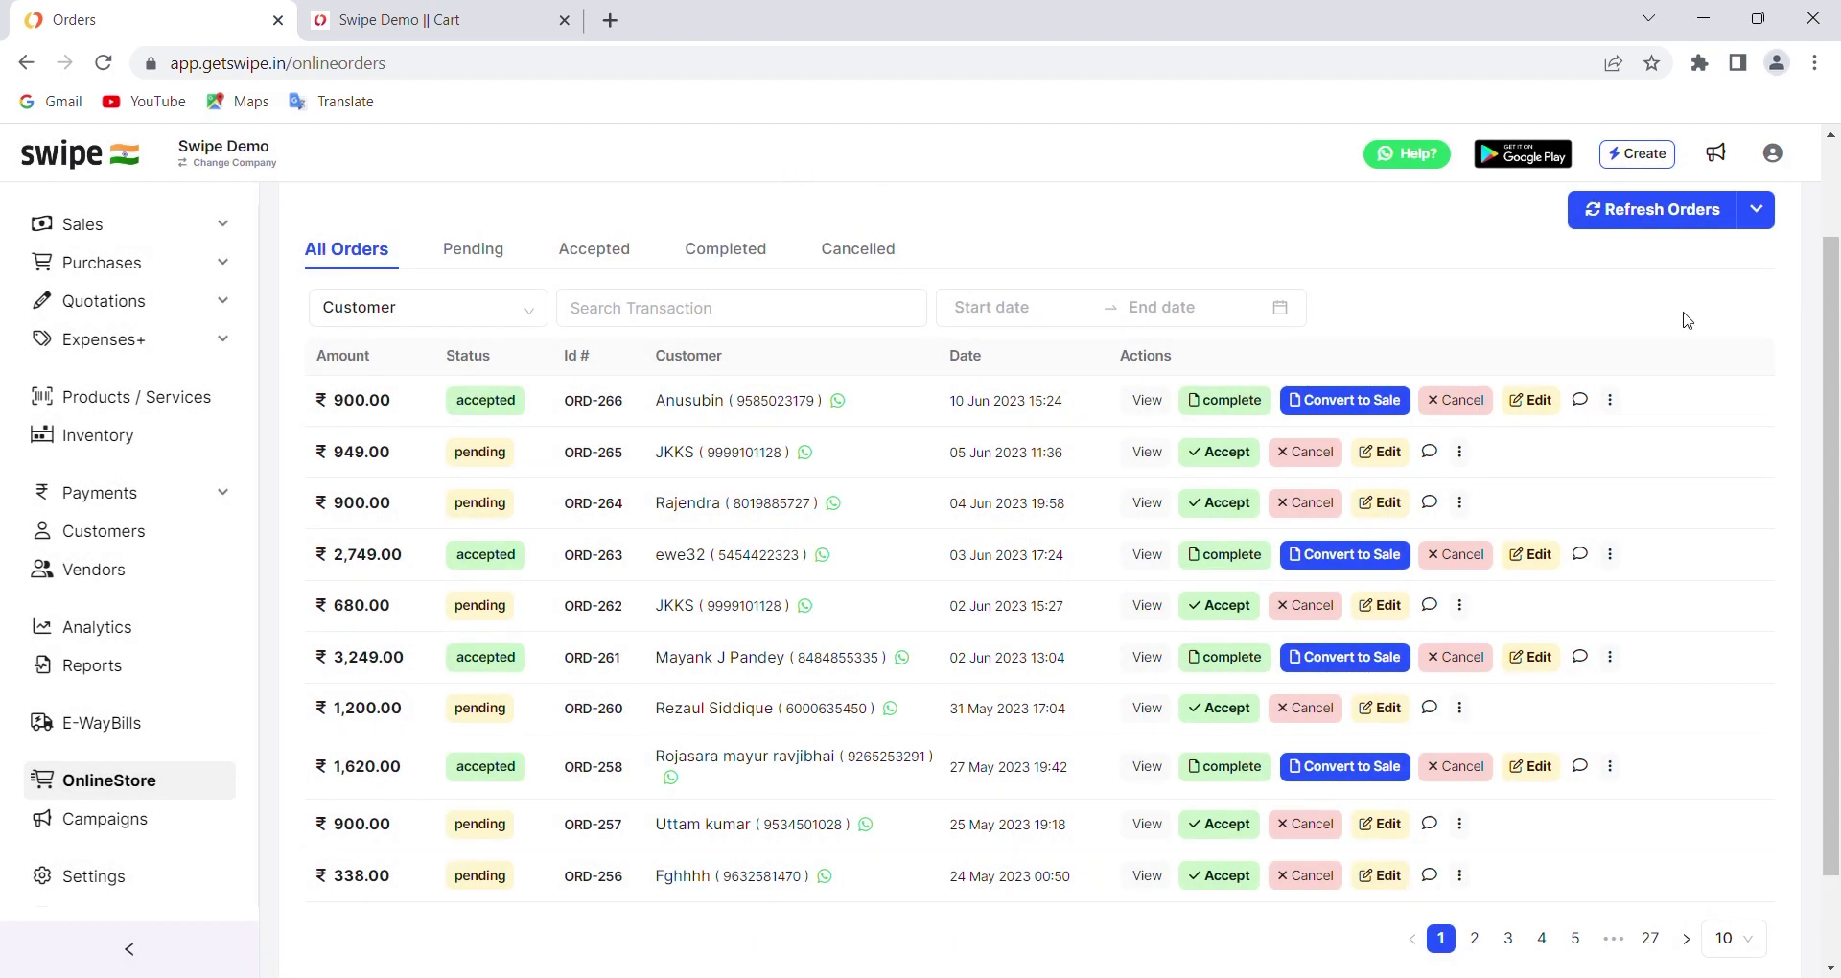
{"action": "left_click", "coordinate": [1762, 210]}
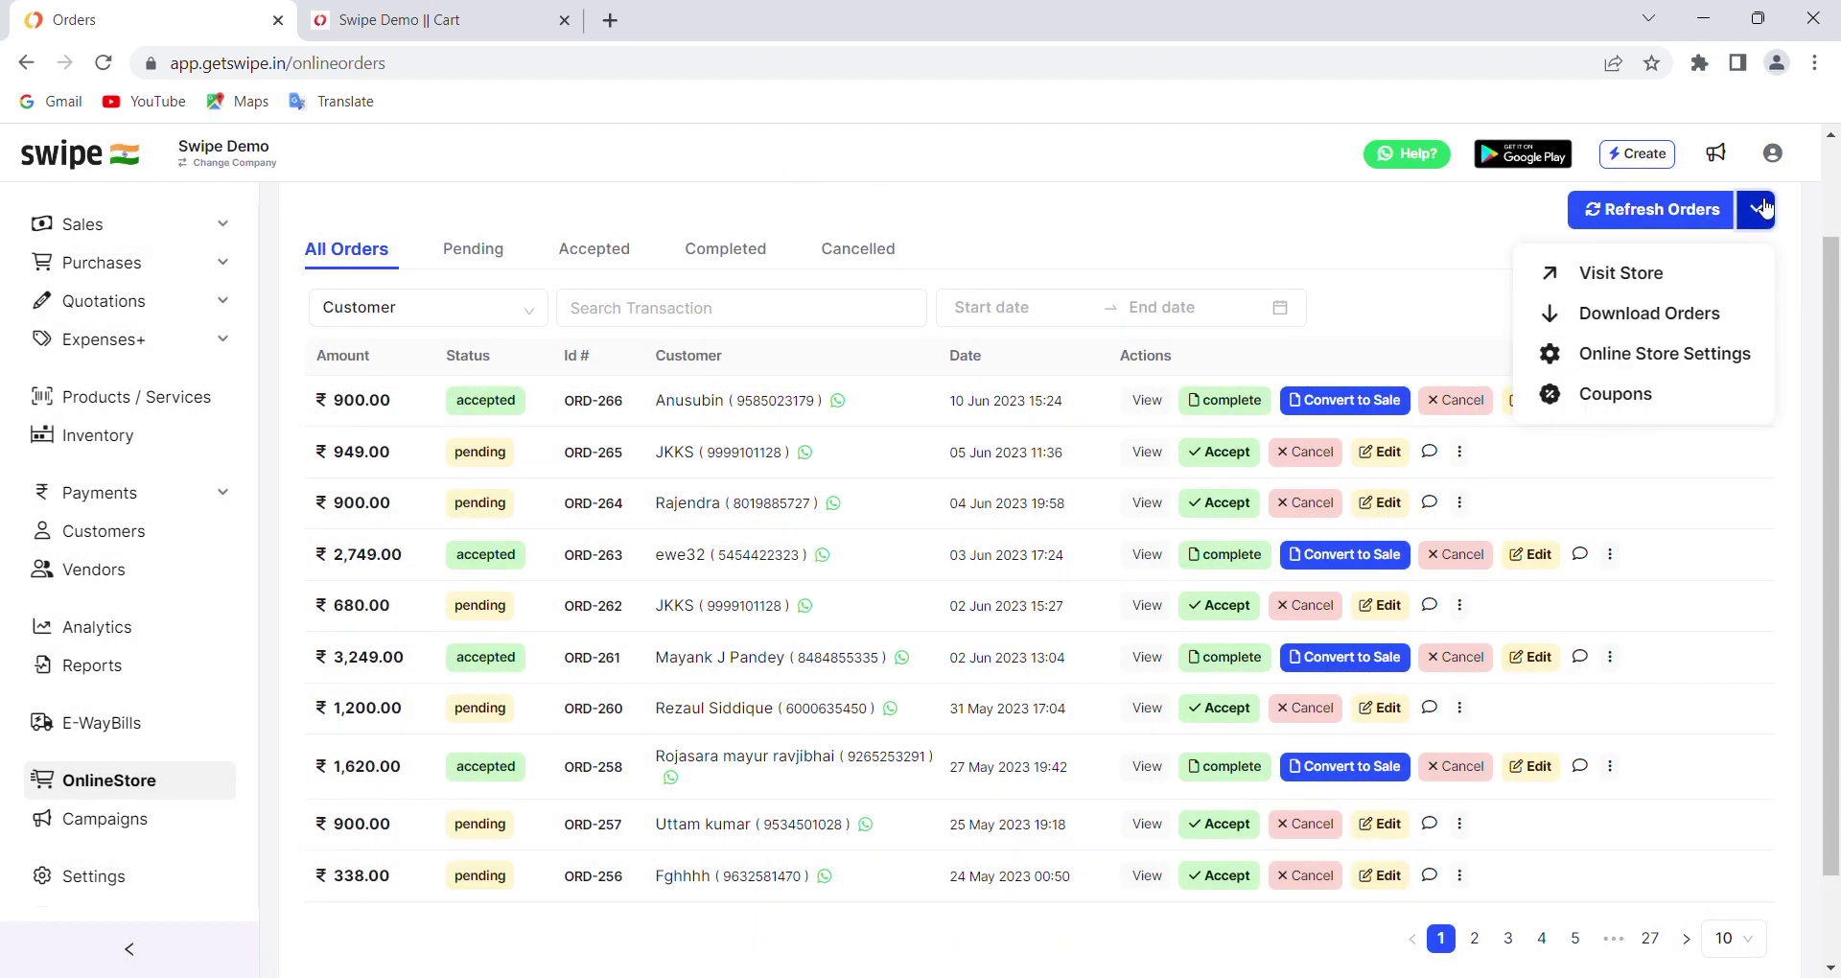
{"action": "left_click", "coordinate": [1614, 402]}
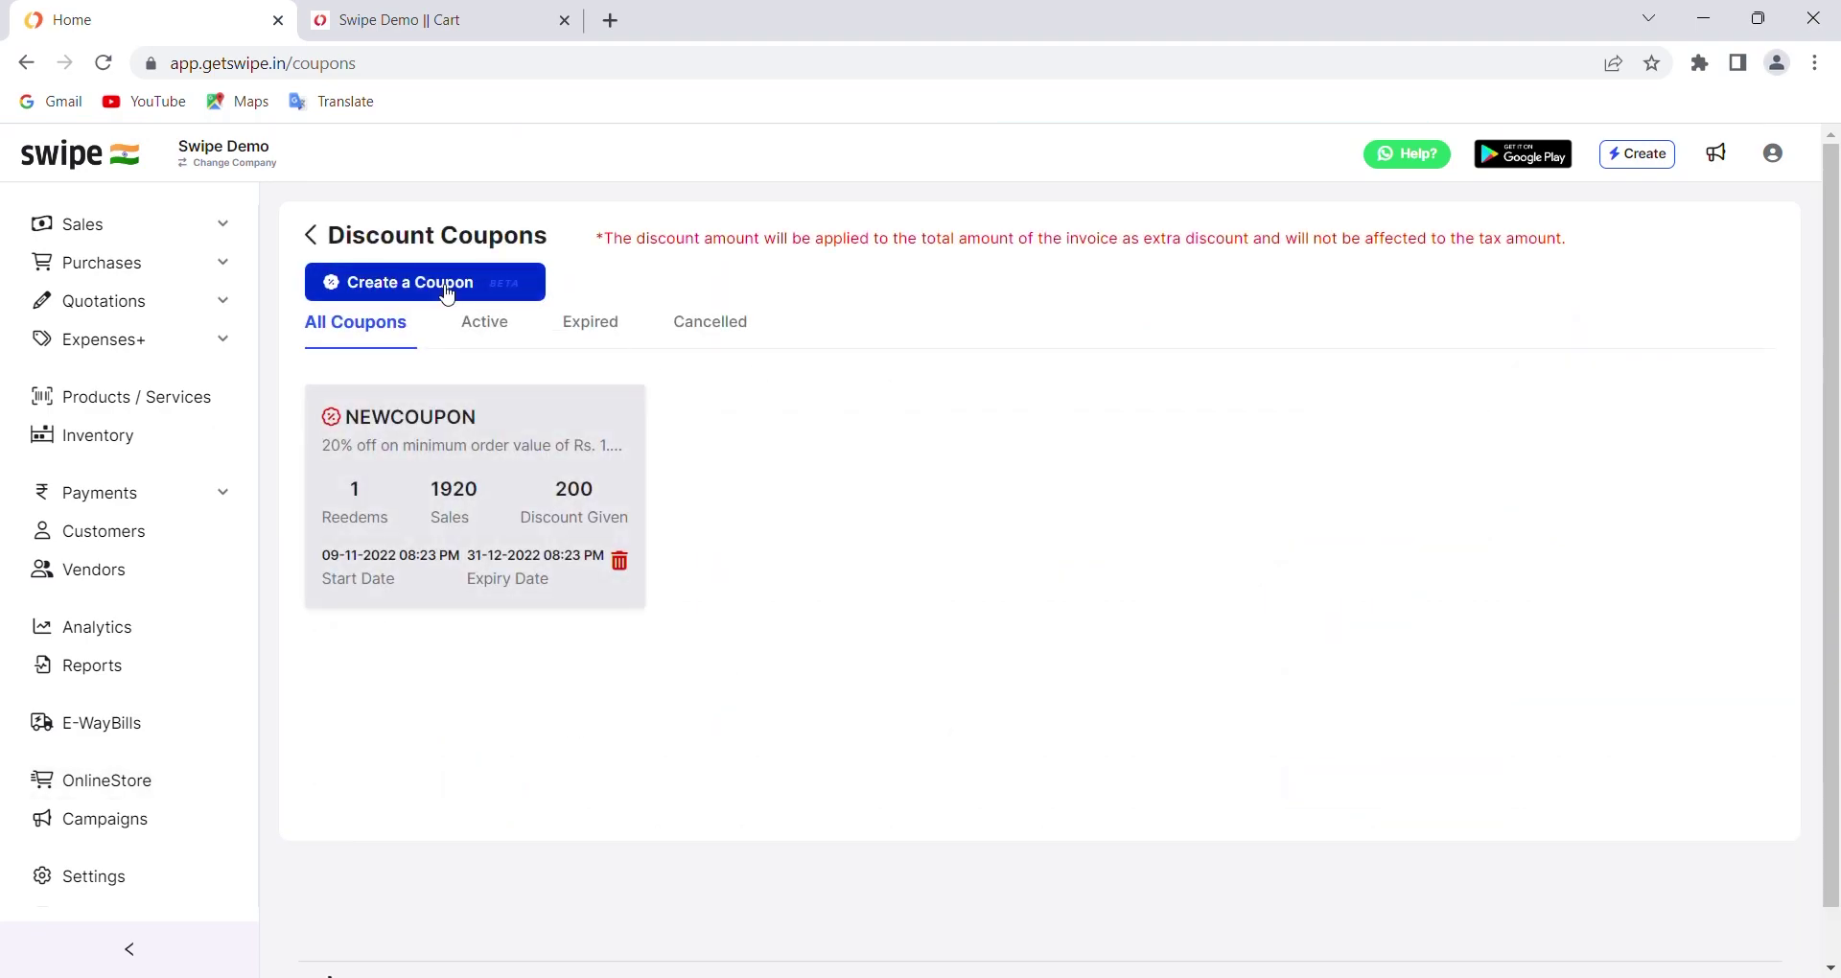
{"action": "left_click", "coordinate": [447, 288]}
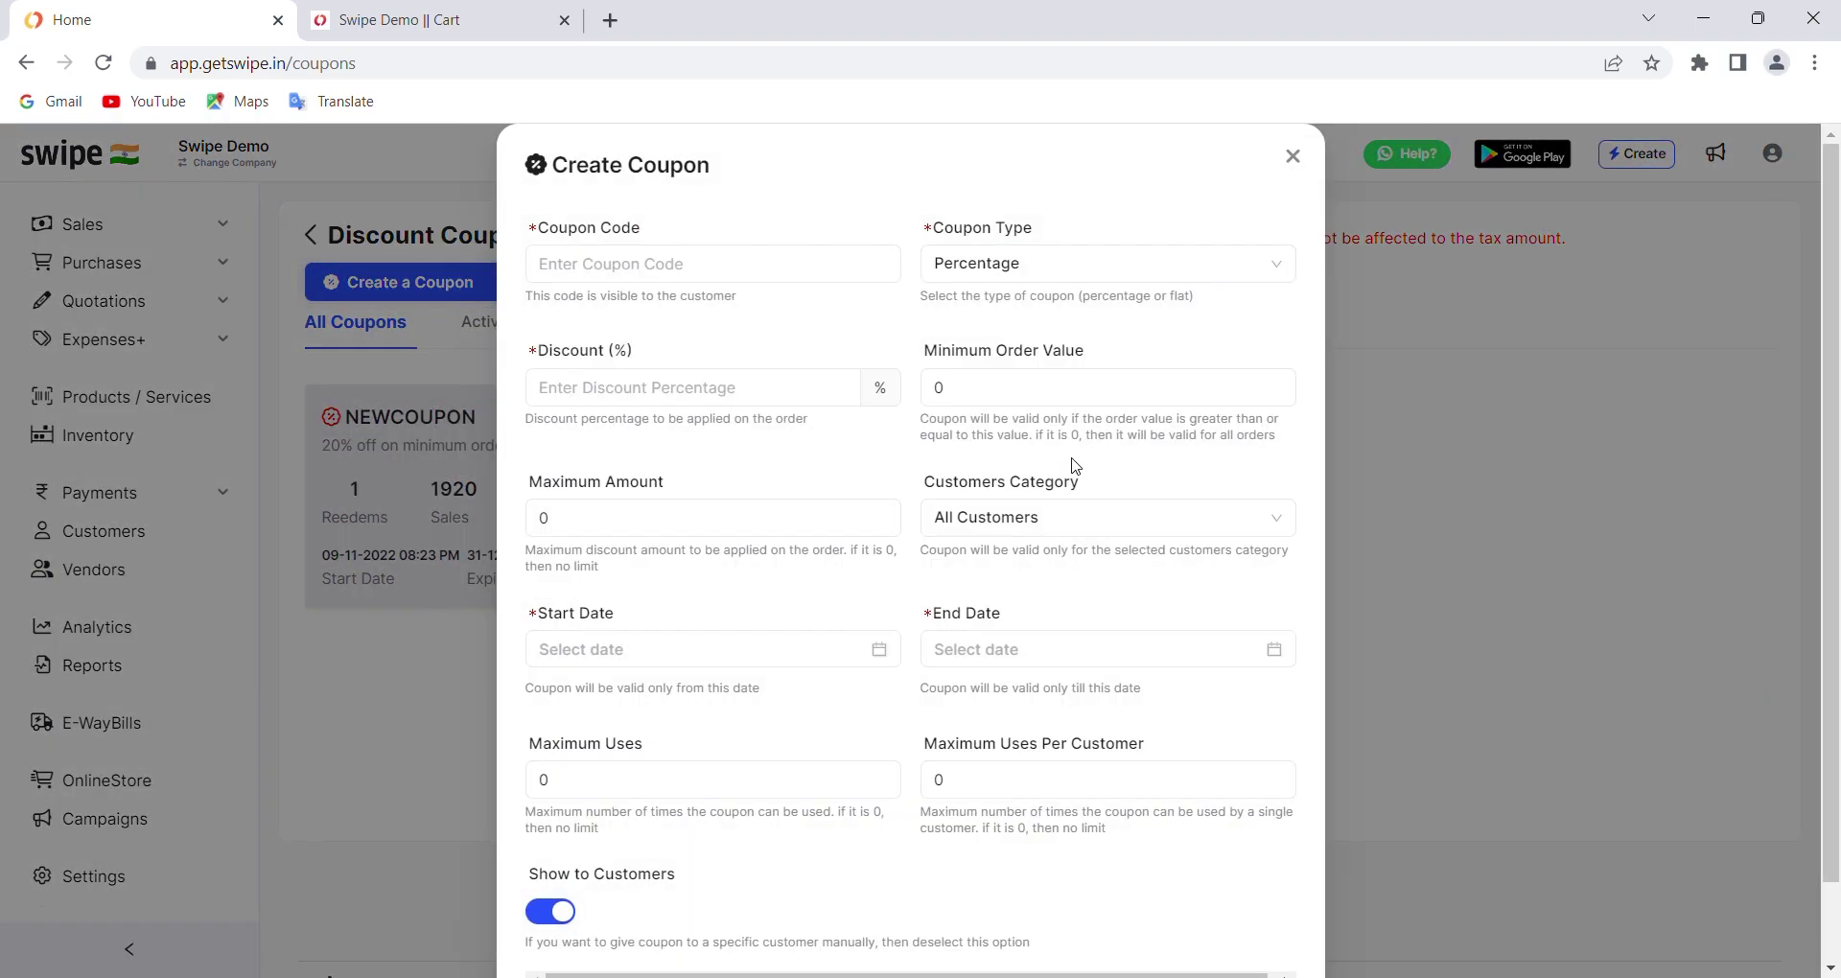
{"action": "left_click", "coordinate": [677, 274]}
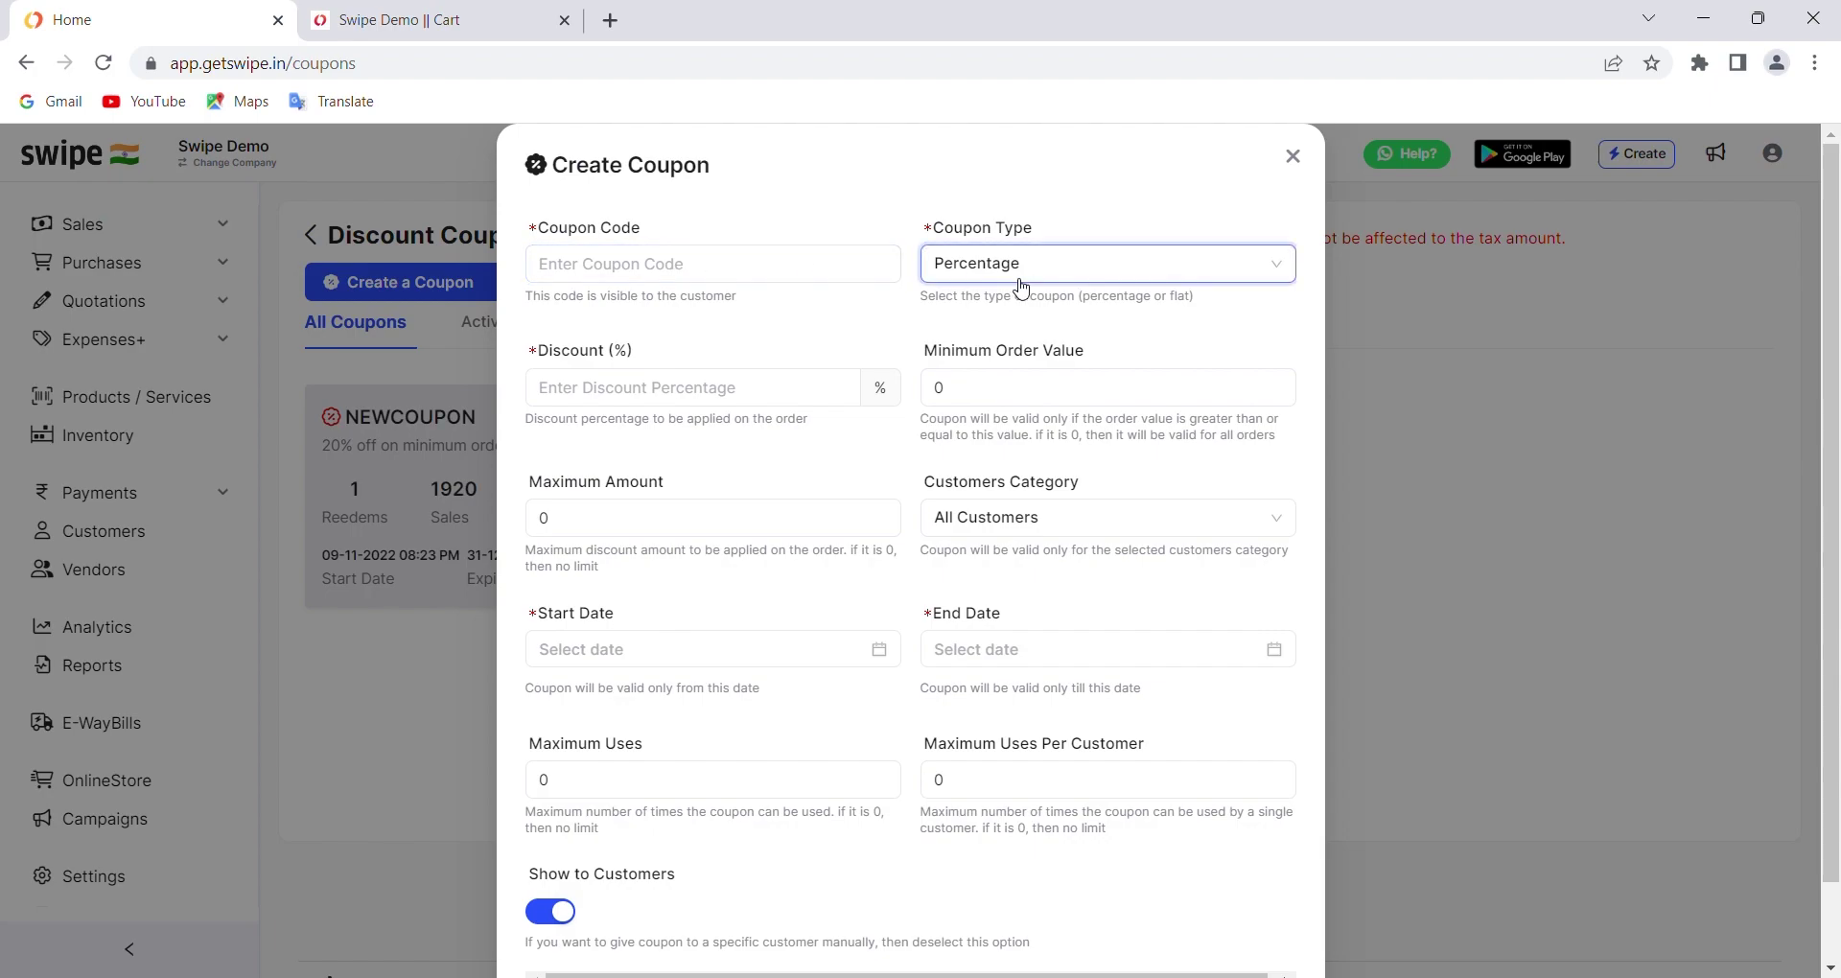
{"action": "left_click", "coordinate": [1022, 517]}
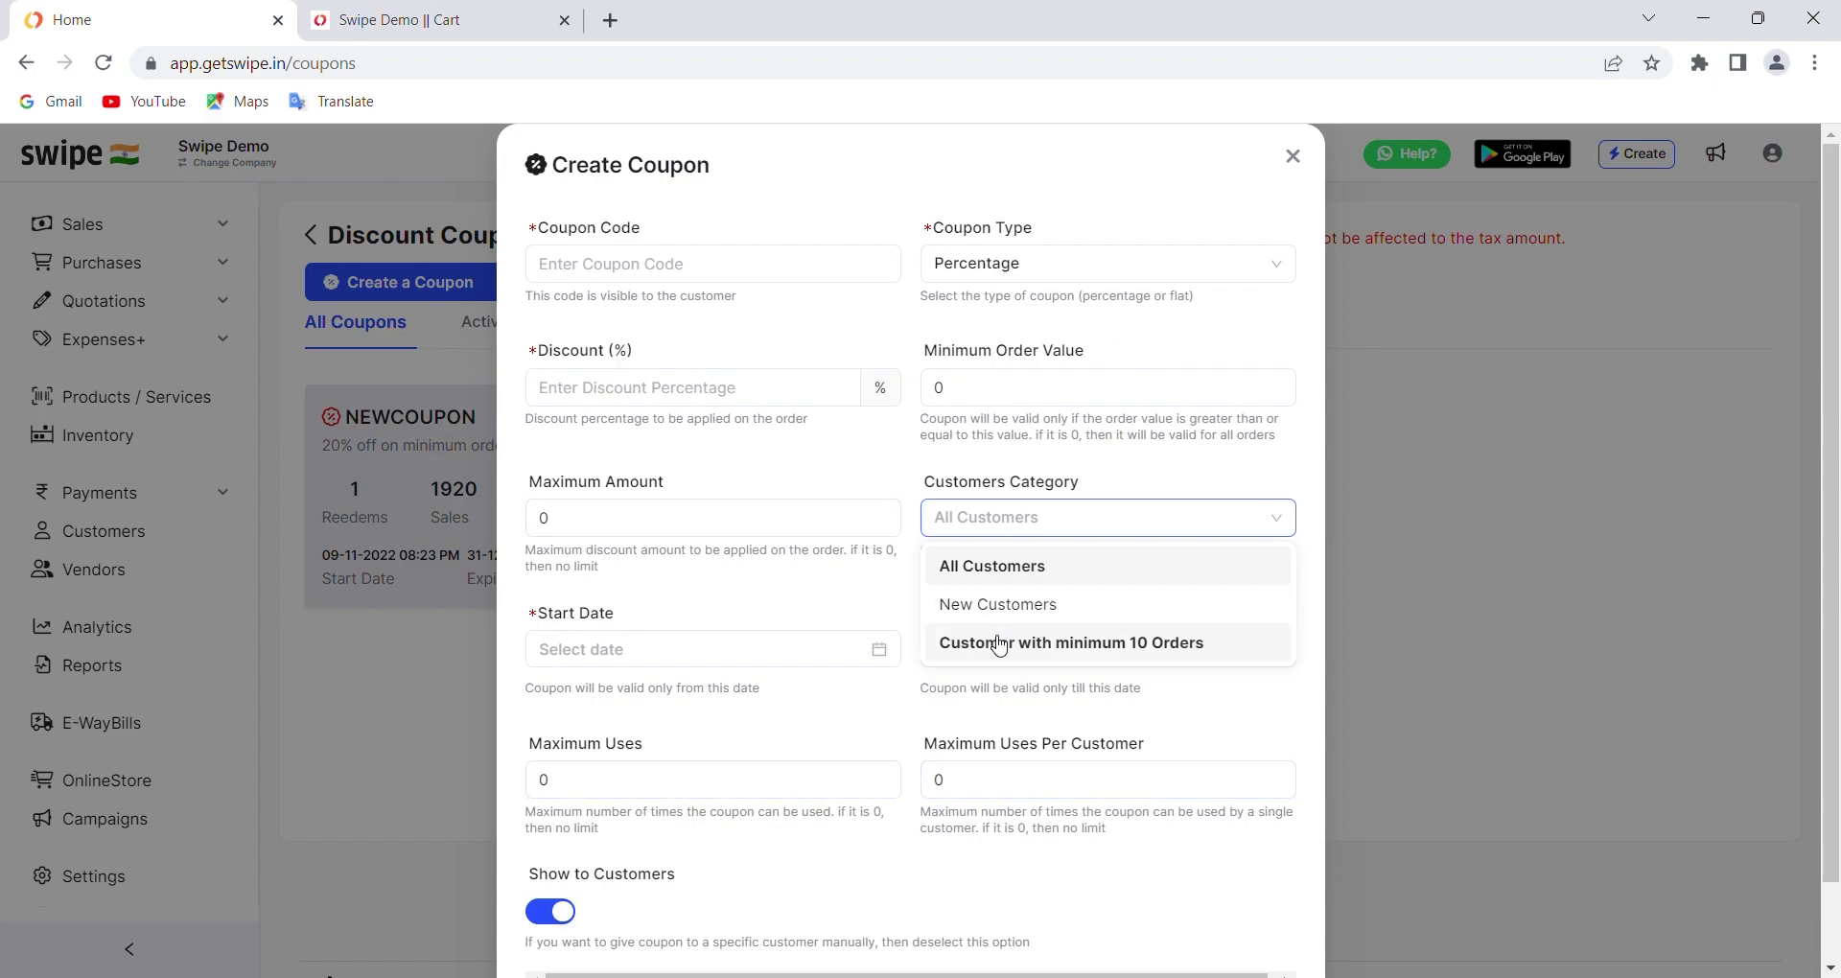
{"action": "left_click", "coordinate": [1563, 422]}
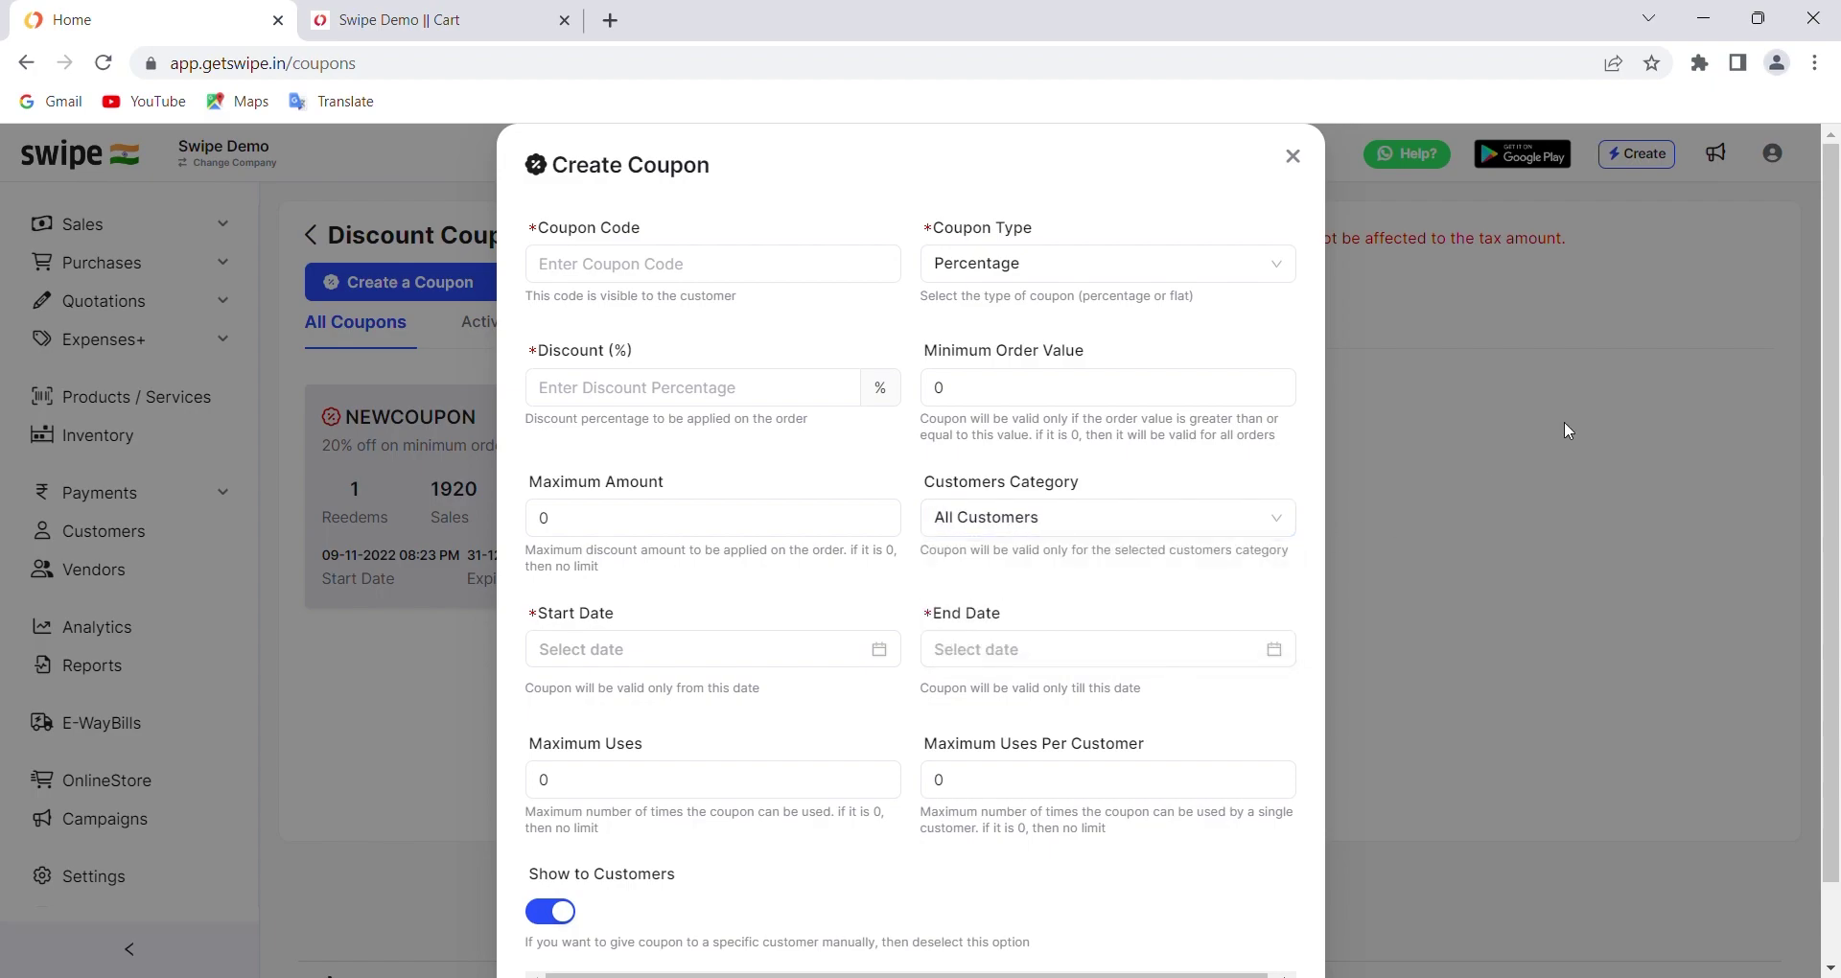
{"action": "left_click", "coordinate": [1292, 155]}
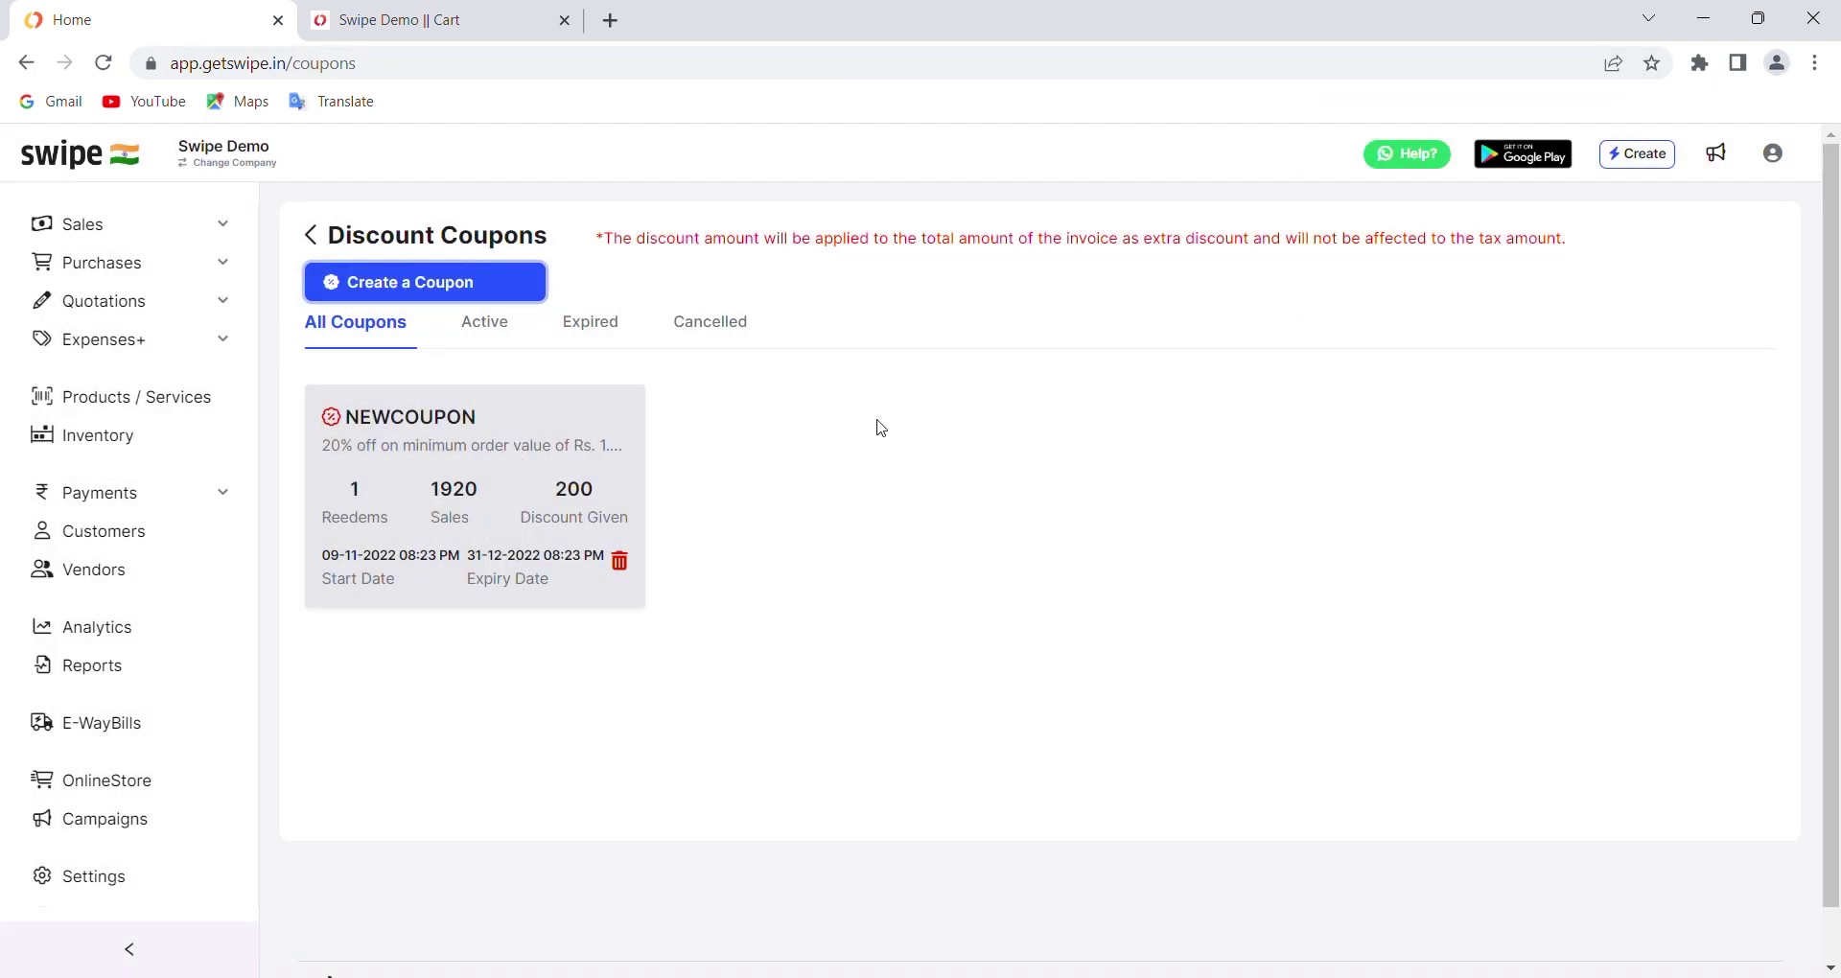
{"action": "left_click", "coordinate": [316, 237]}
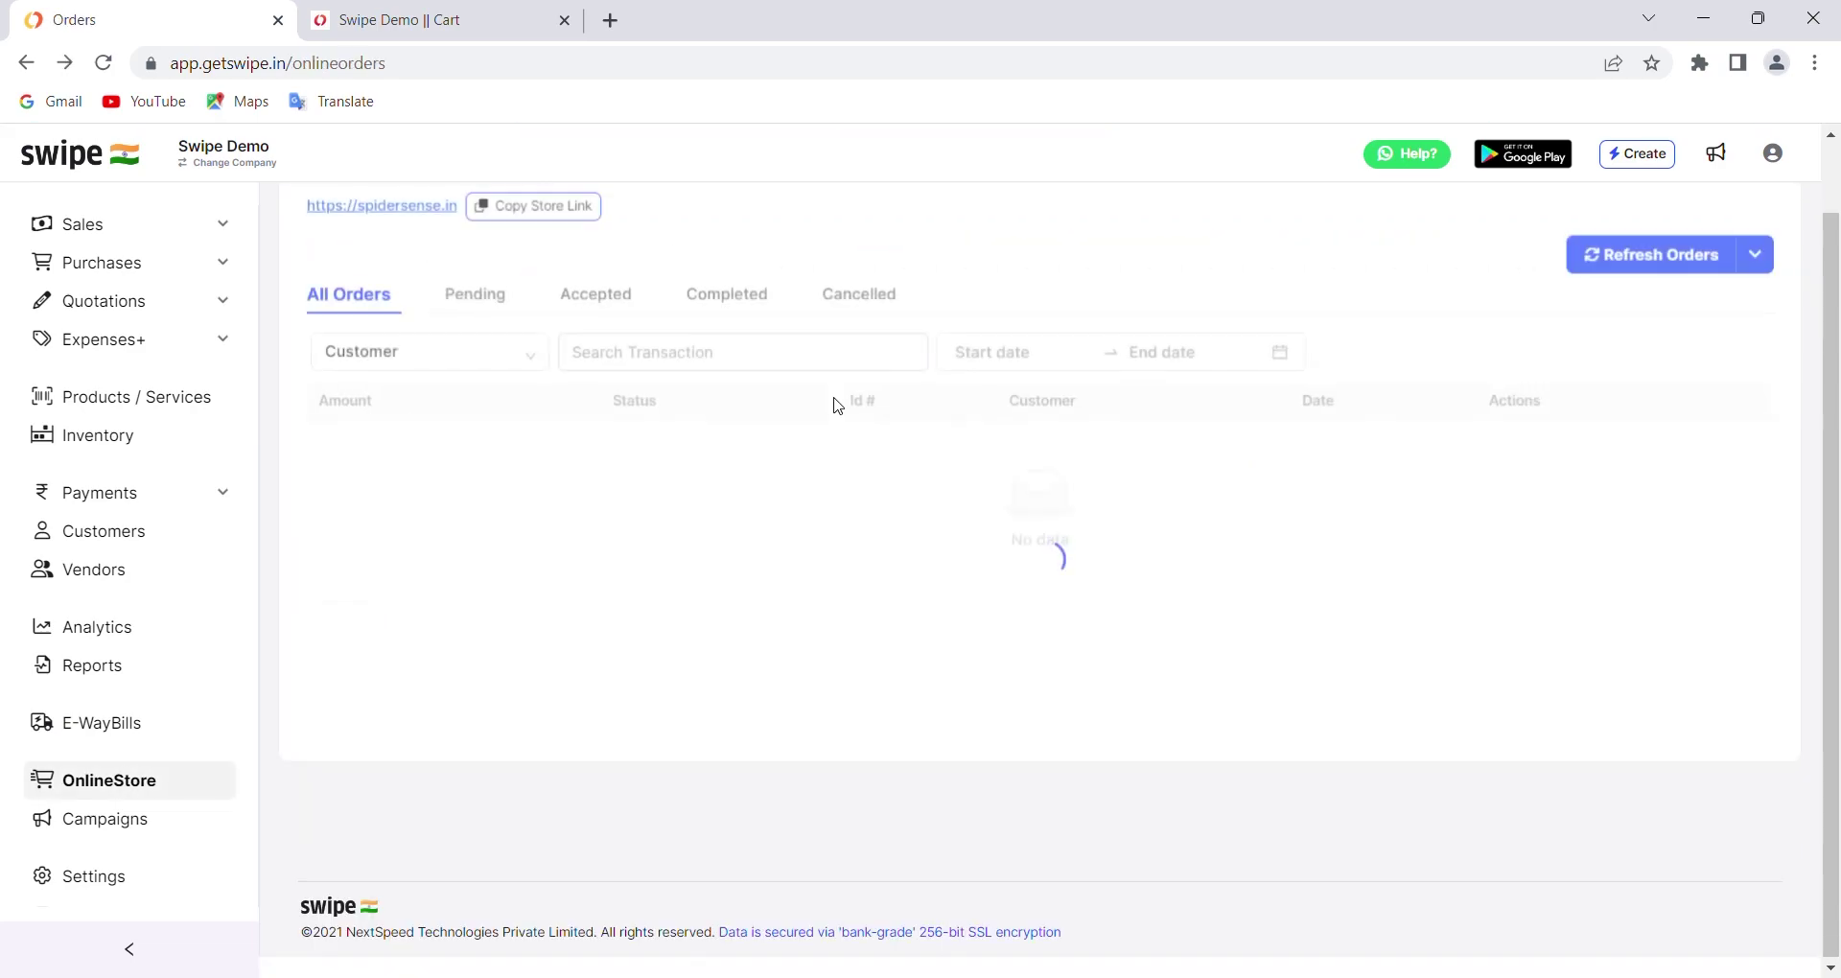